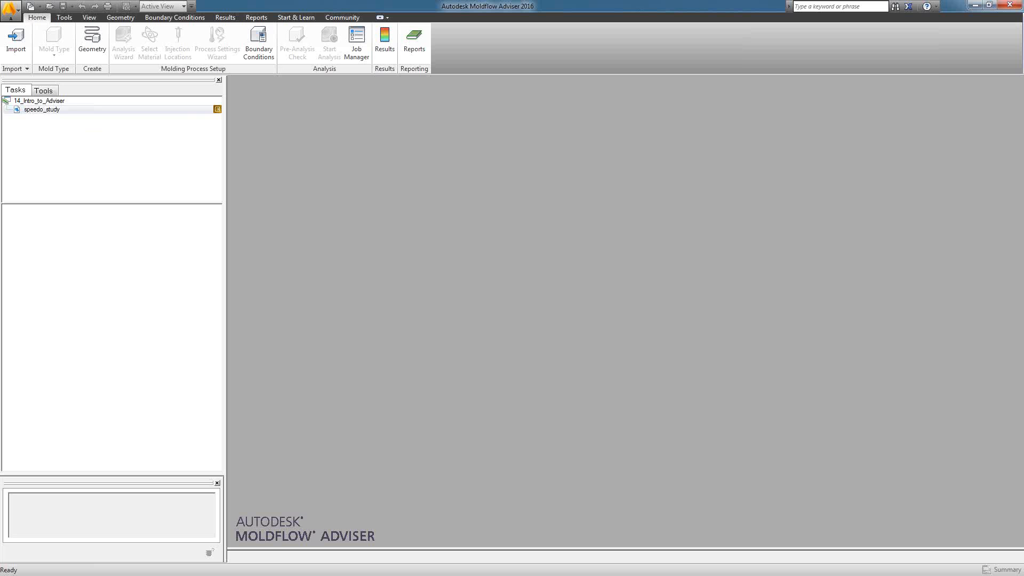
Start importing a new model and browse for the model file
click(15, 47)
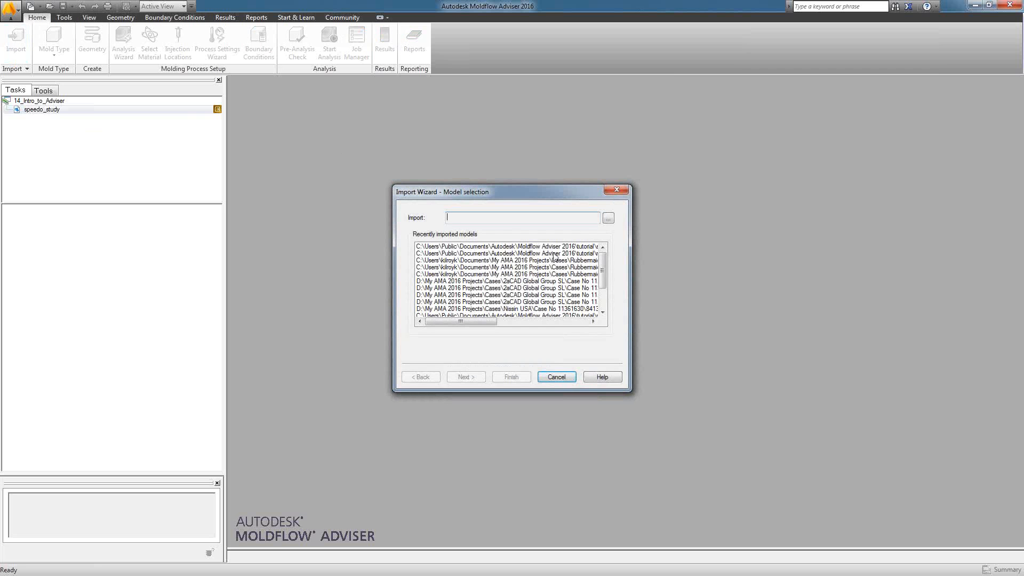
click(608, 218)
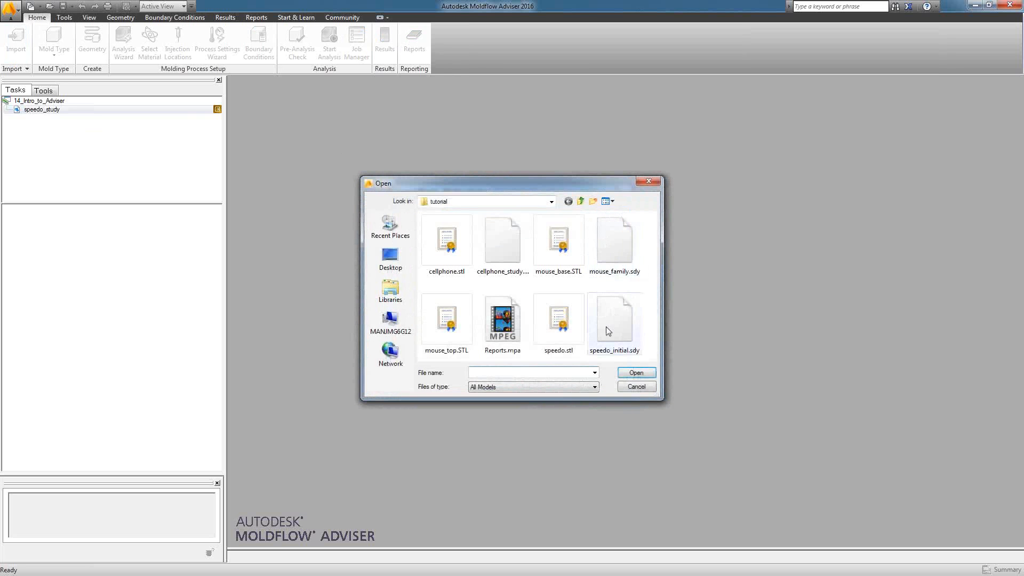
Choose the study file speedo_initial.sdy from the tutorial folder as the model to import
click(615, 331)
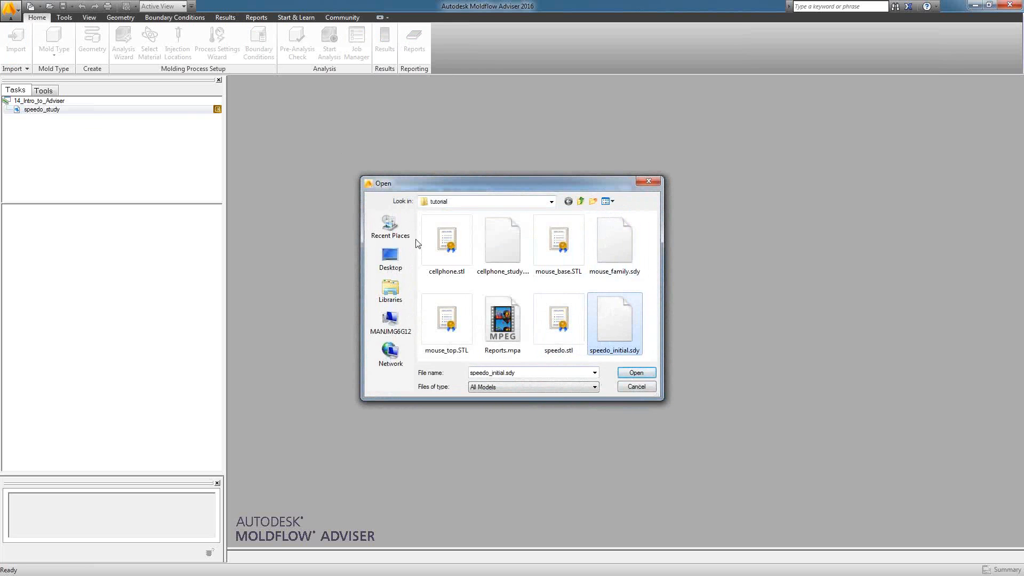
click(551, 202)
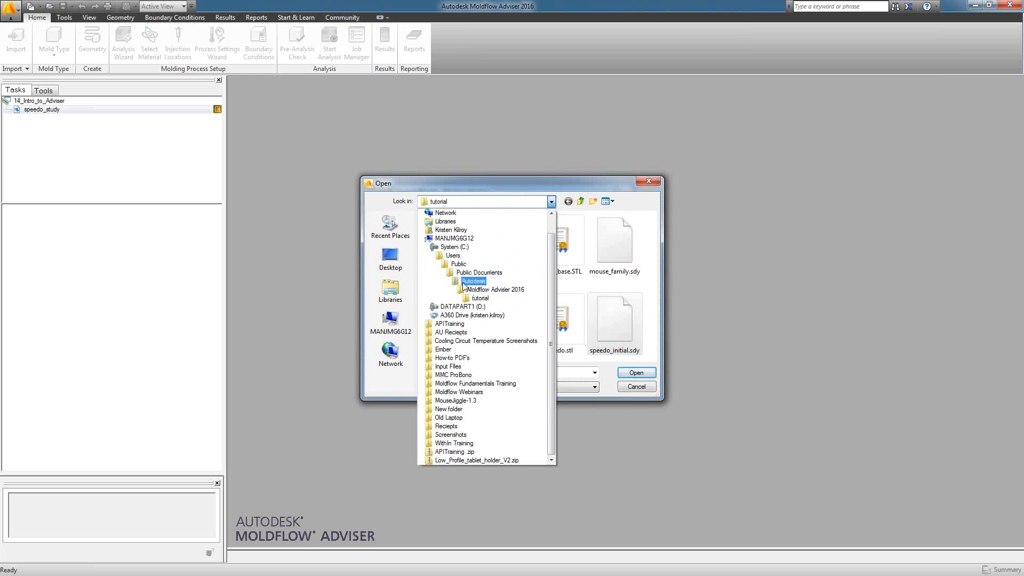
click(478, 297)
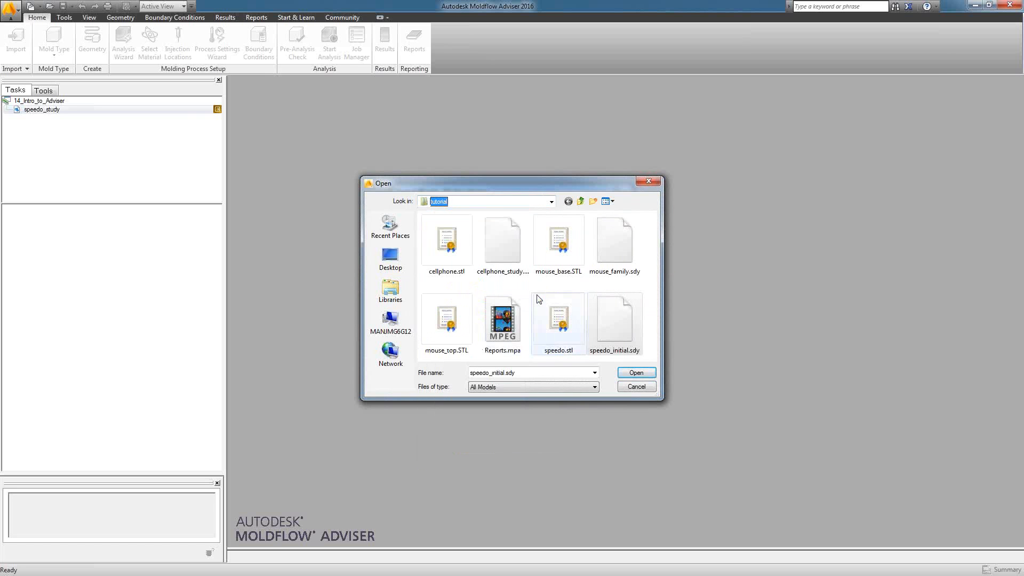
click(620, 325)
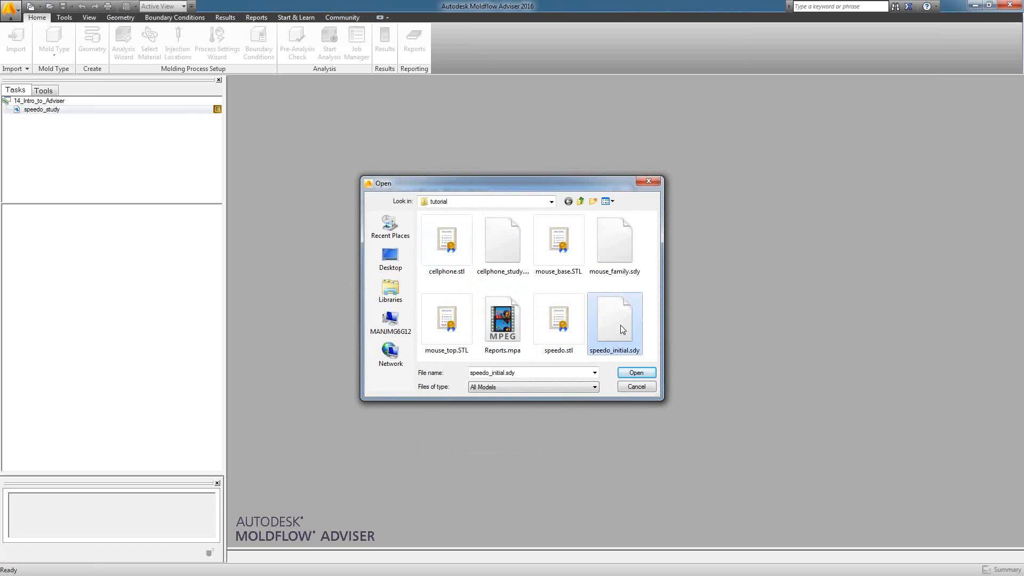
double_click(621, 327)
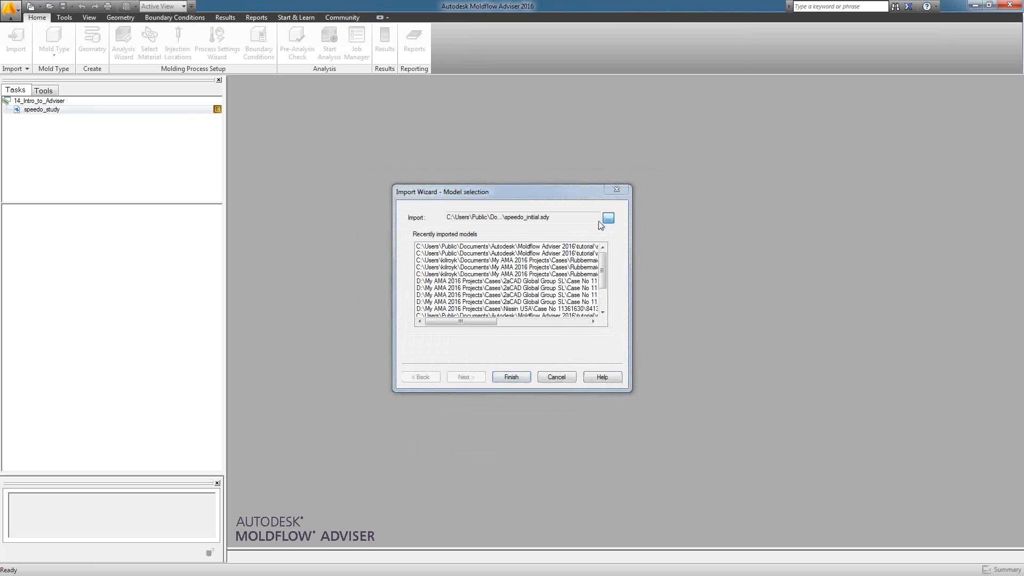
Browse again and select speedo.stl in the tutorial folder as the model to import
click(608, 218)
click(558, 320)
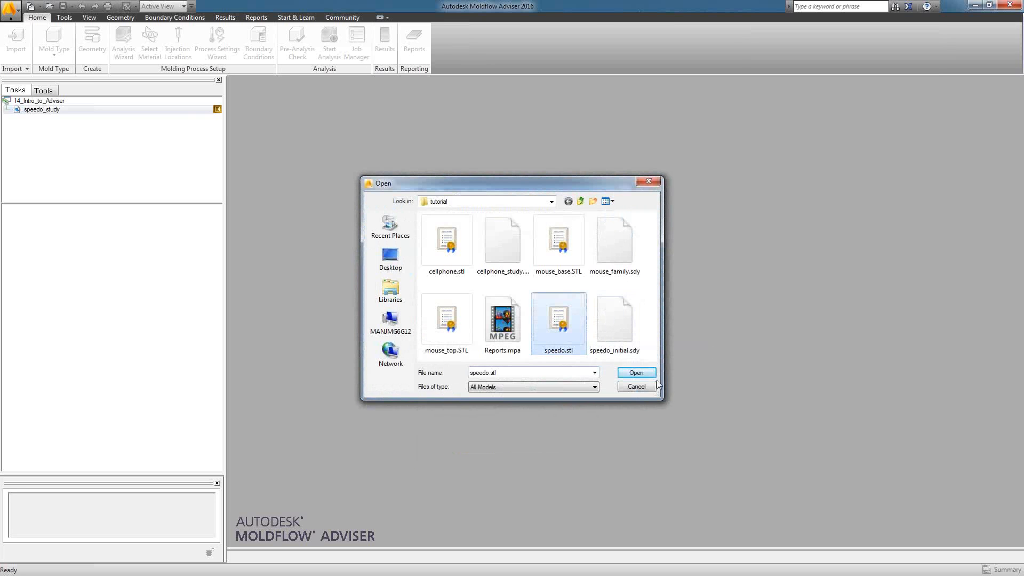
click(637, 378)
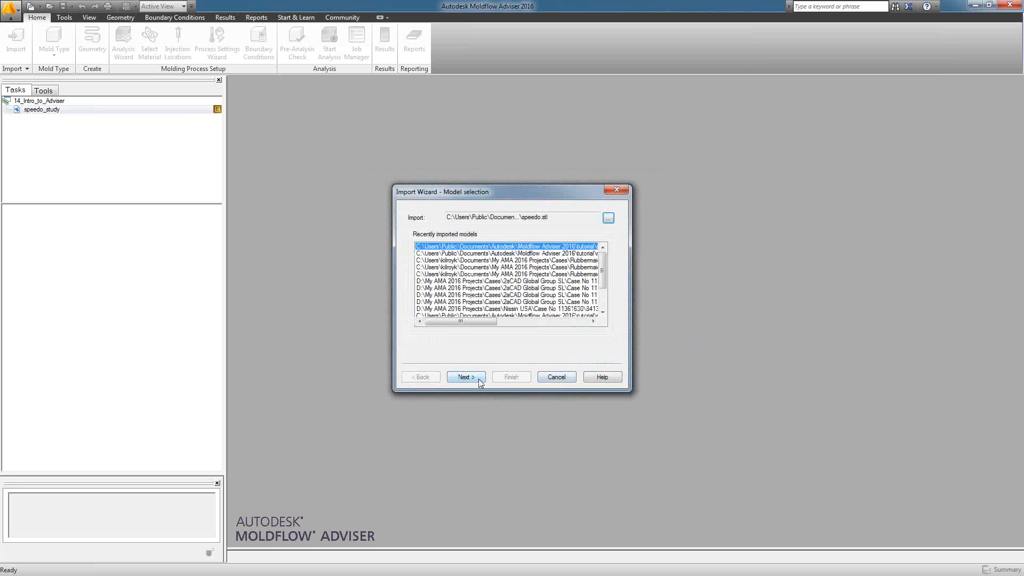
Use Meters as the model's units and accept the Automatic clean up and Check suitability import options
click(480, 379)
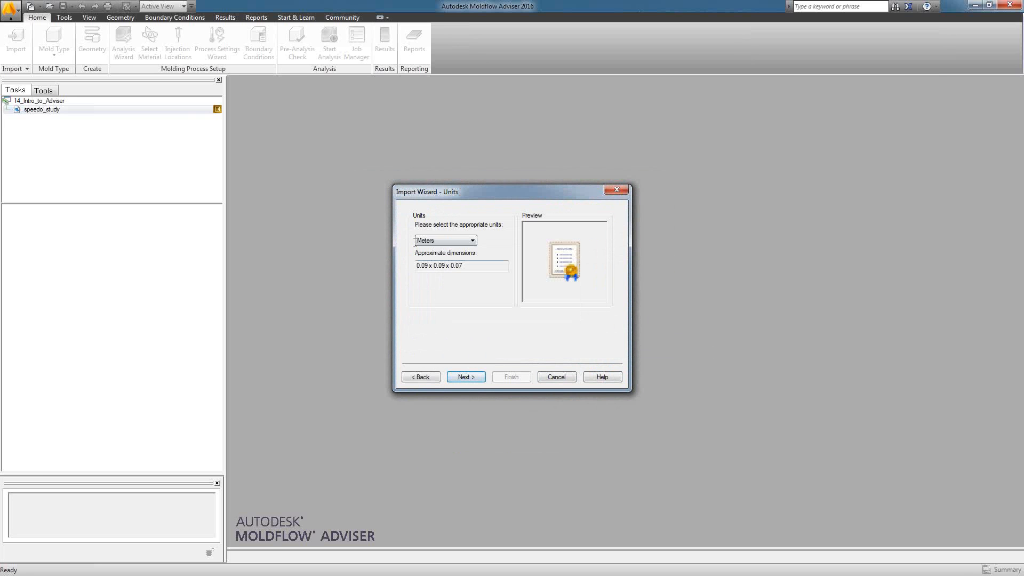
click(473, 240)
click(443, 251)
click(470, 378)
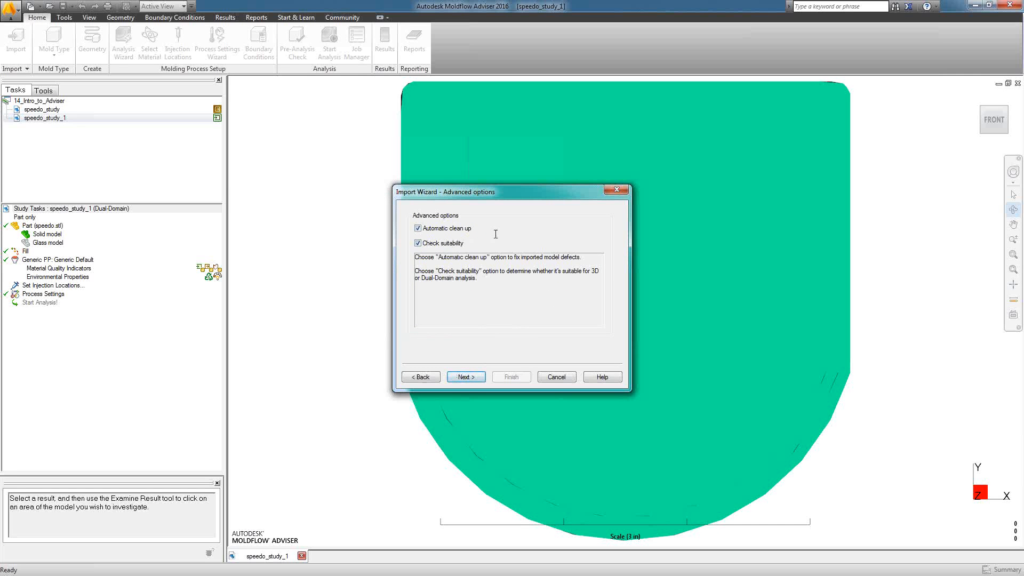
click(464, 377)
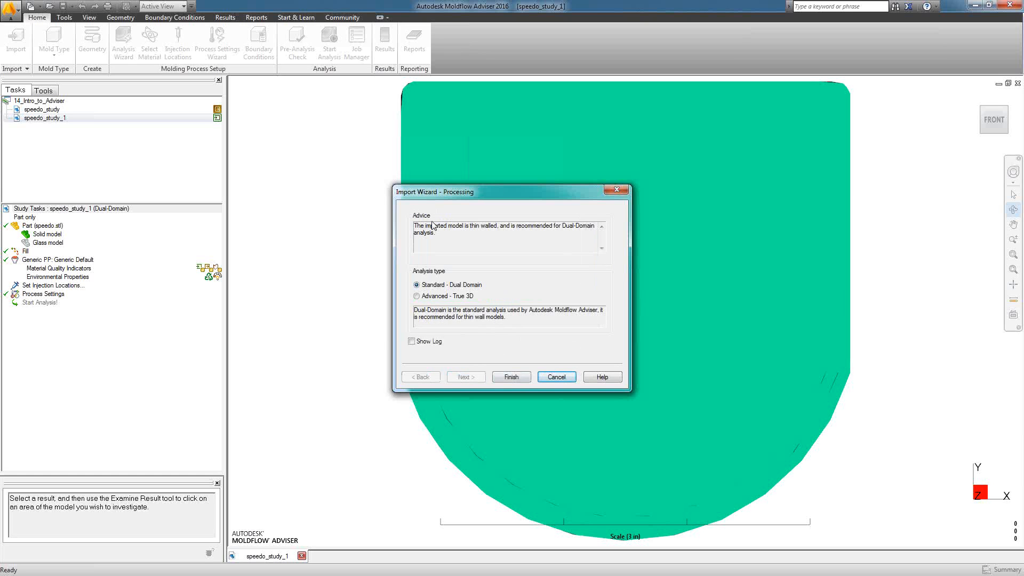
Read the import advice, compare the analysis types, and finish the import with Standard - Dual Domain
drag(415, 226, 593, 227)
click(441, 232)
click(530, 241)
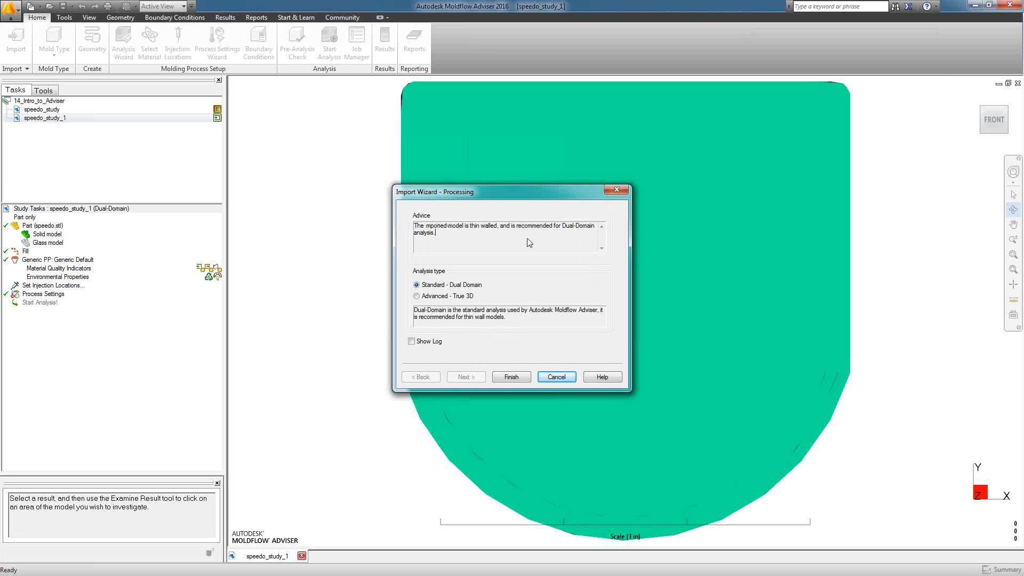
click(416, 296)
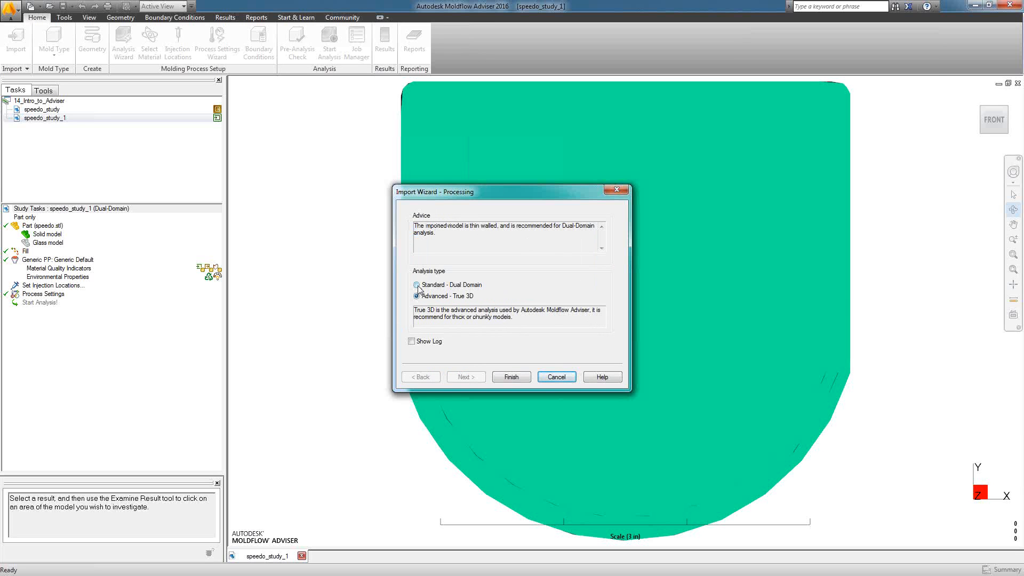
click(418, 285)
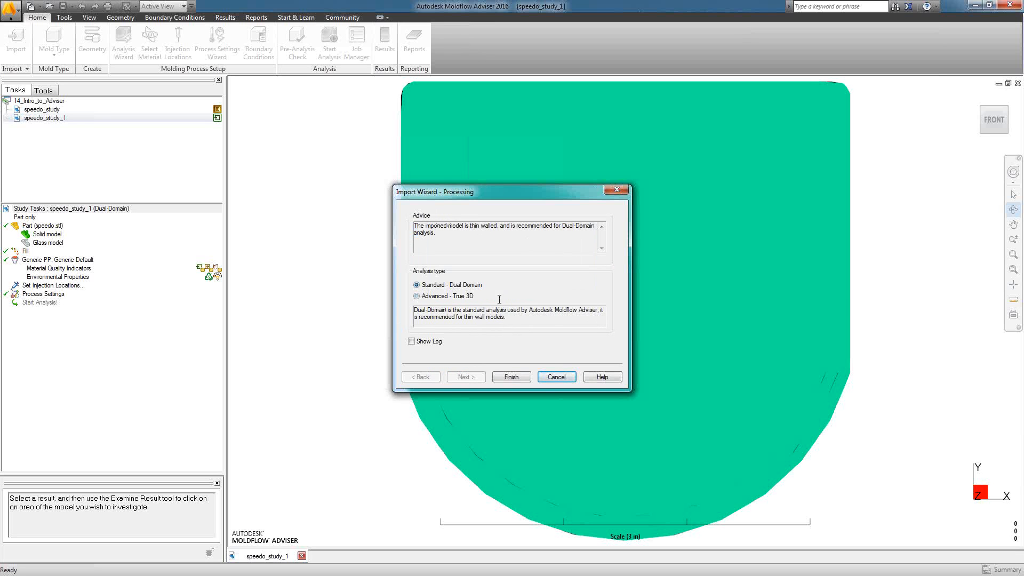
click(519, 378)
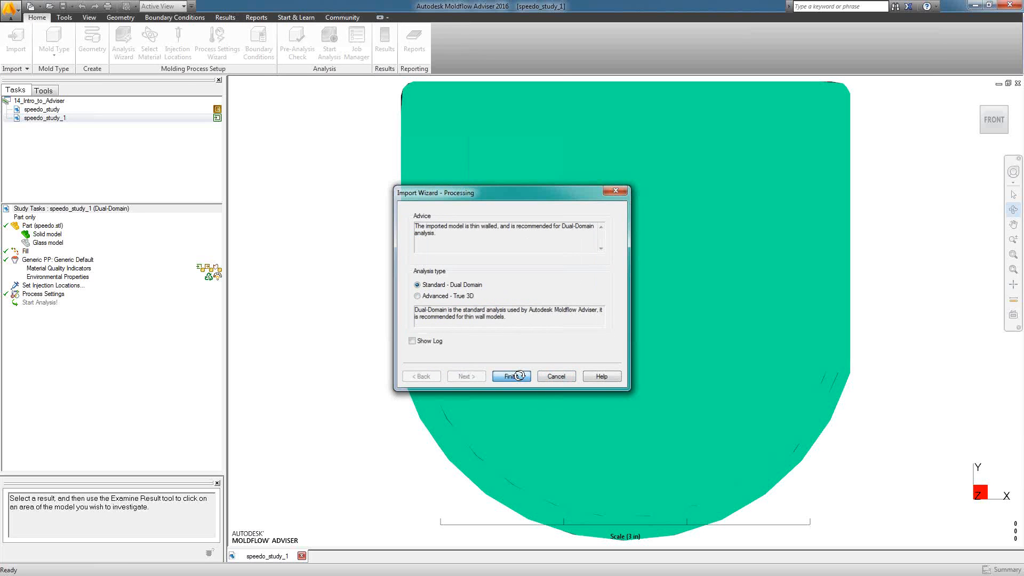
Inspect the imported part and change the study's mold type to Single cavity
drag(663, 373, 528, 433)
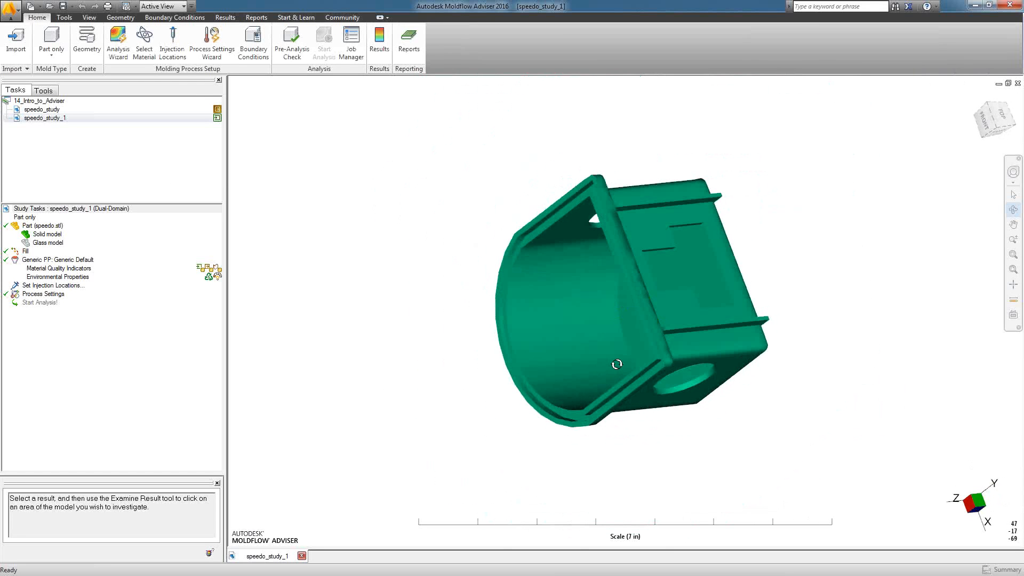
drag(433, 251, 443, 256)
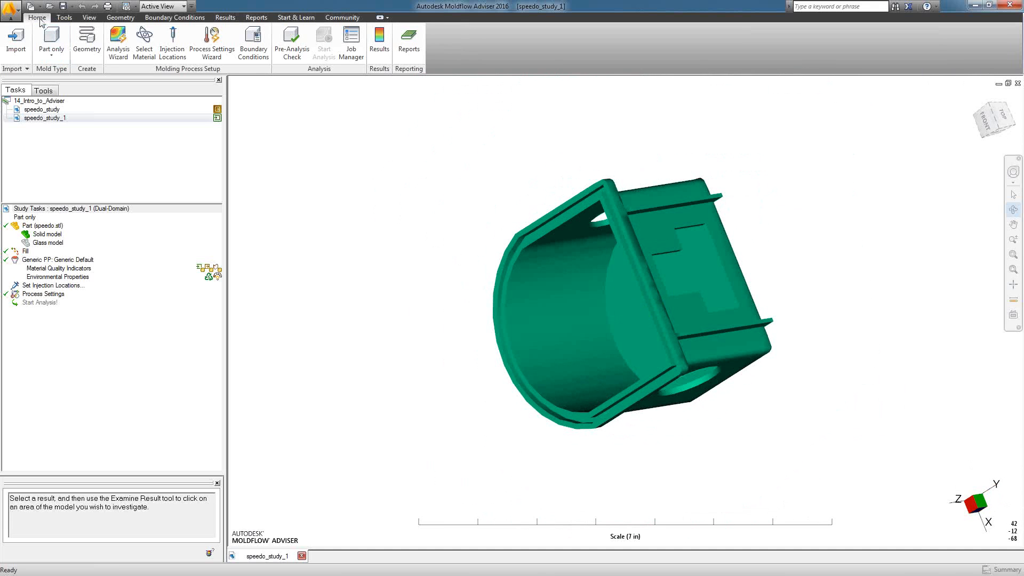
click(51, 57)
click(56, 59)
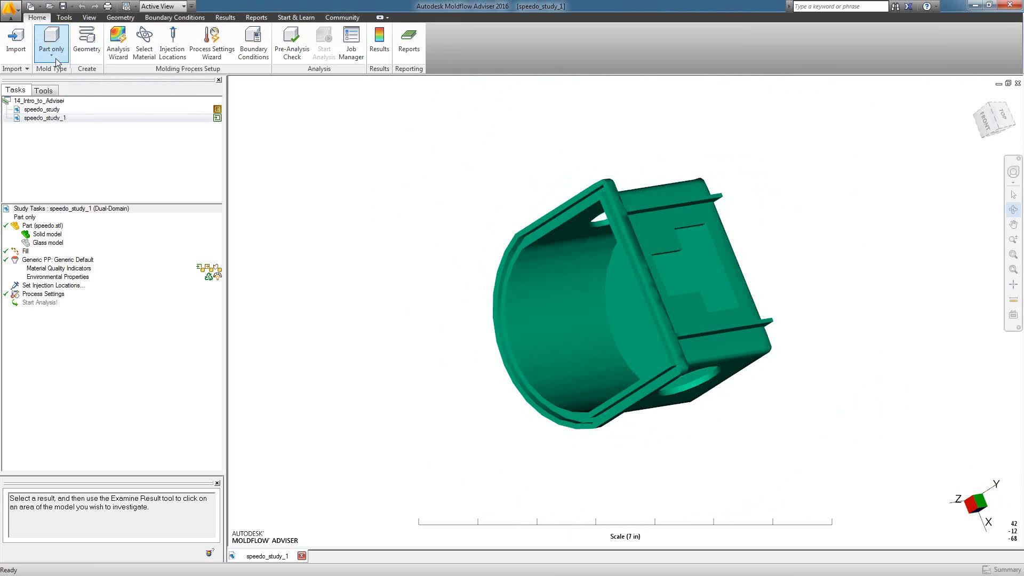
click(51, 54)
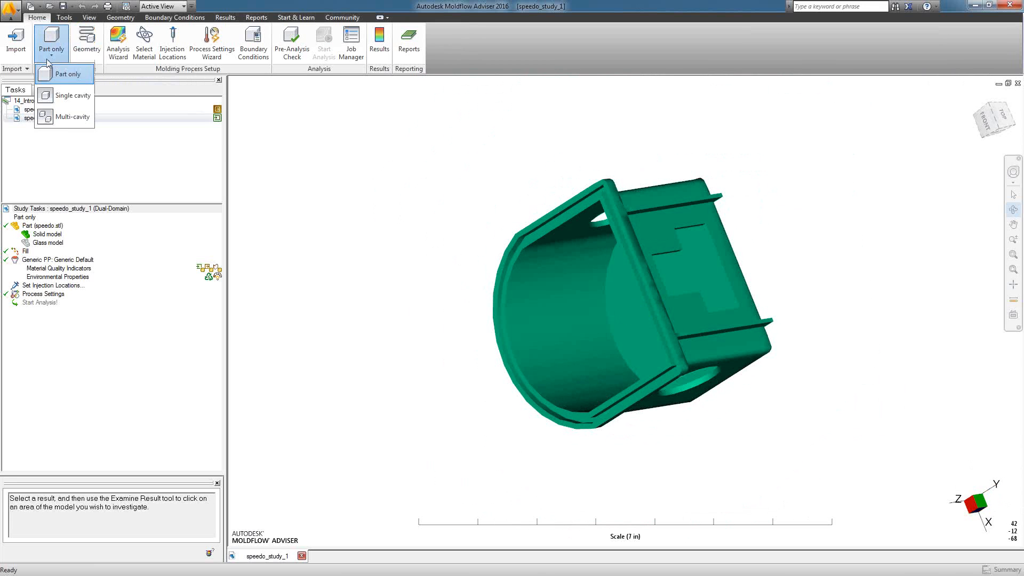
click(64, 96)
Place one injection location near the middle of the rim edge on the part's flat side
drag(621, 424, 729, 339)
mouse_move(625, 380)
mouse_down()
mouse_move(784, 373)
mouse_move(619, 403)
mouse_move(662, 428)
mouse_up()
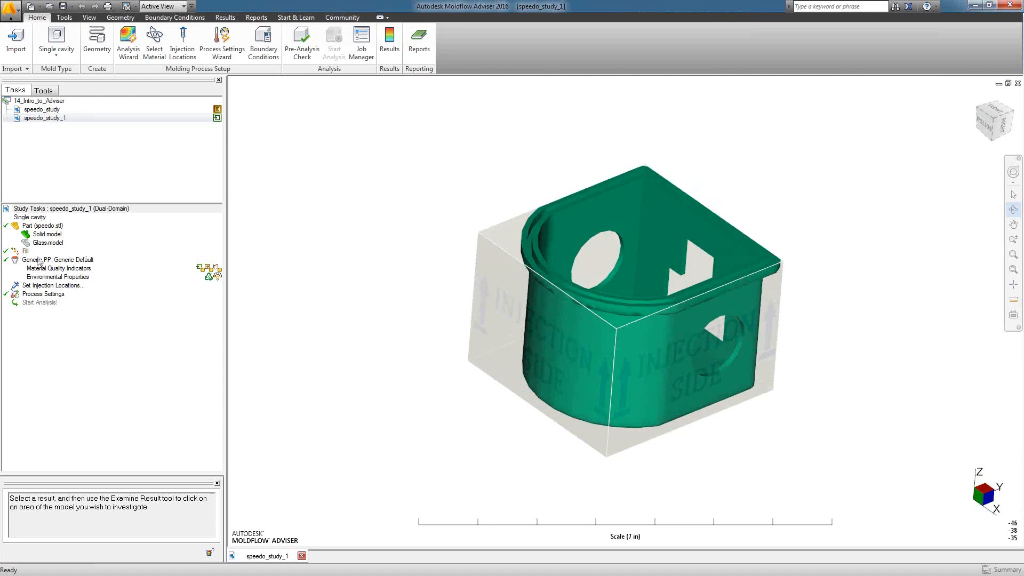
click(35, 286)
double_click(36, 284)
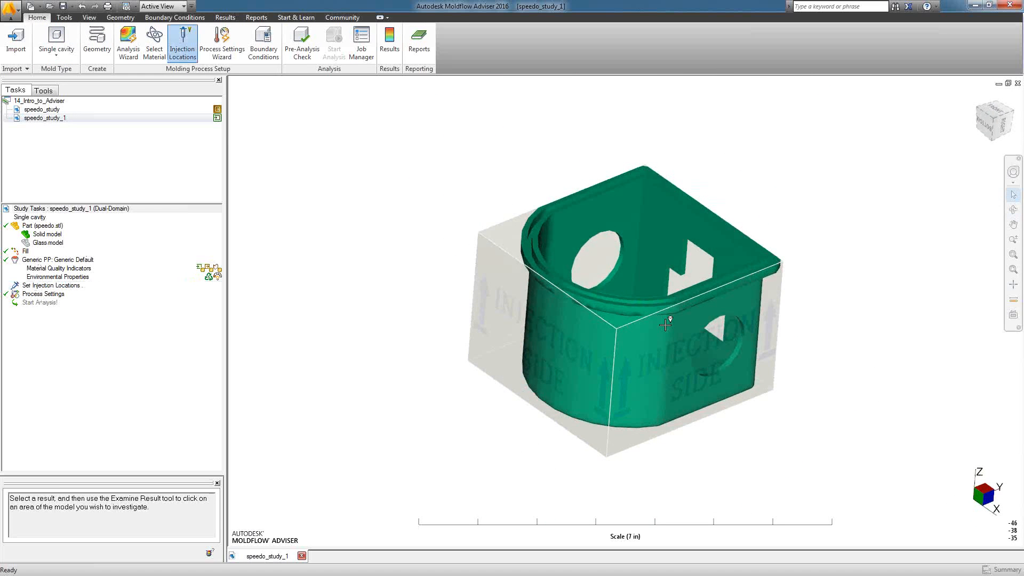
middle_drag(763, 319, 409, 311)
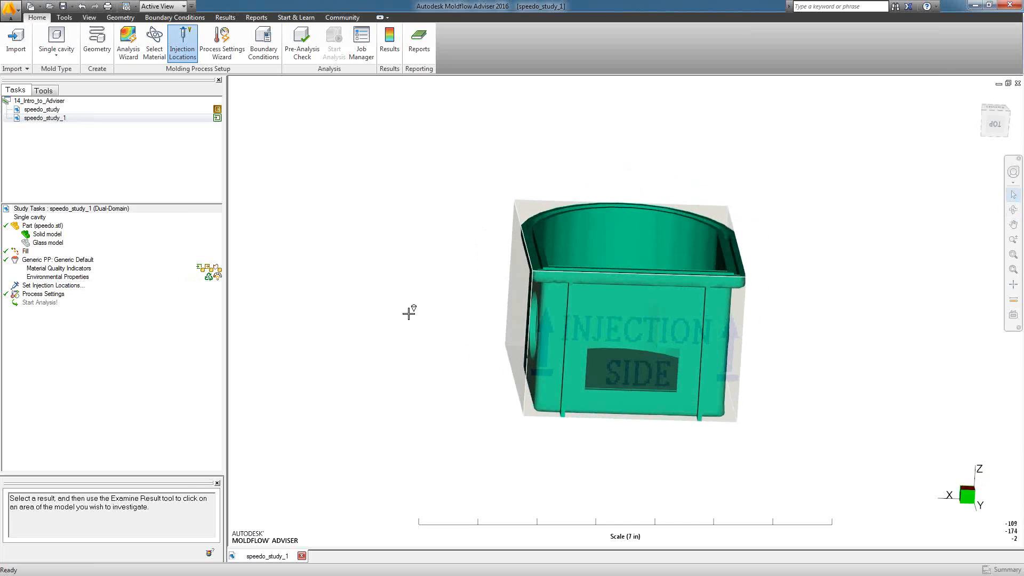
click(645, 276)
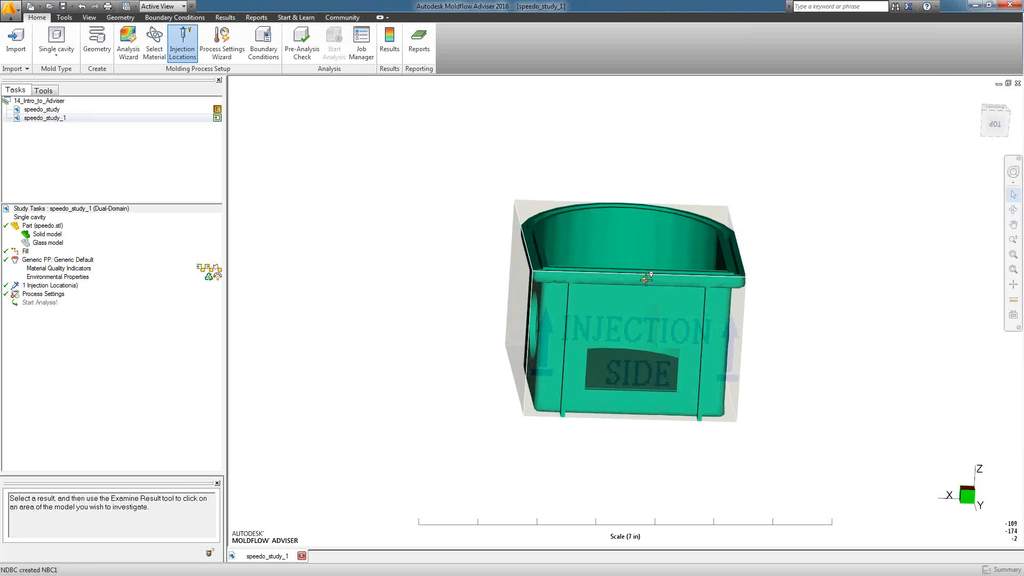
click(571, 276)
key(ctrl+z)
middle_drag(560, 300, 832, 336)
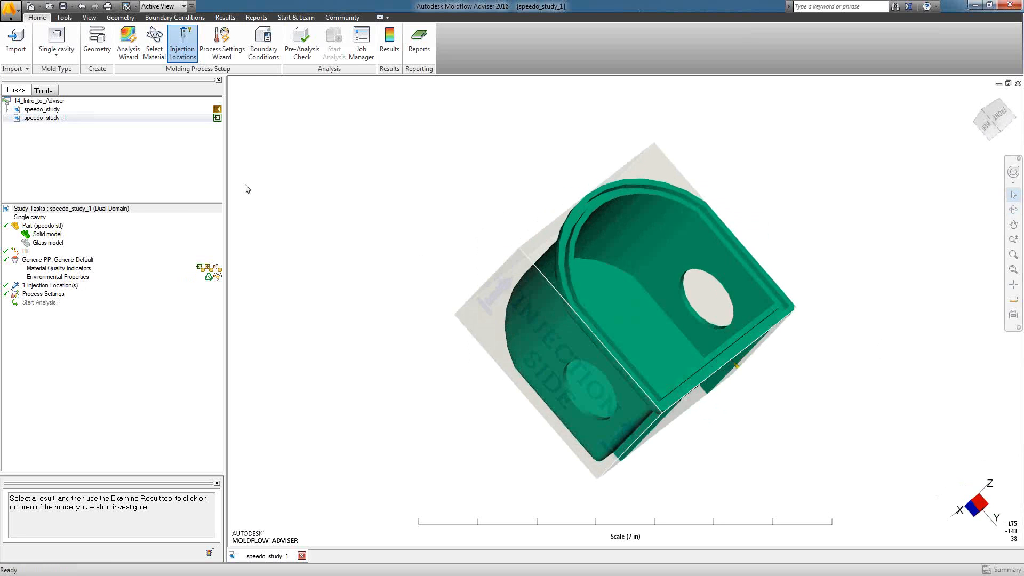
Open the geometry modeling tools and review the available mold types
click(97, 50)
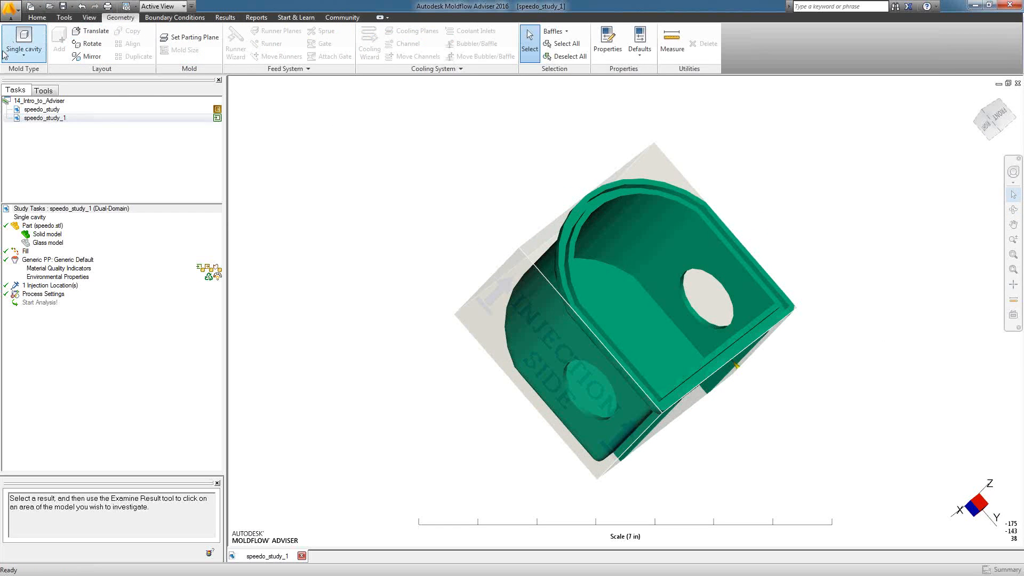
click(21, 53)
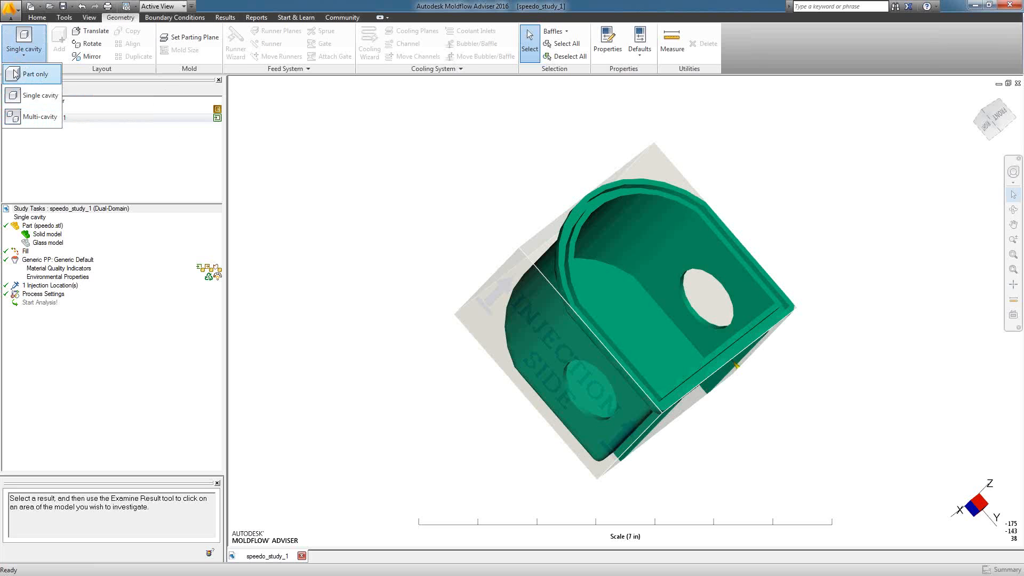
click(22, 56)
click(24, 53)
click(149, 71)
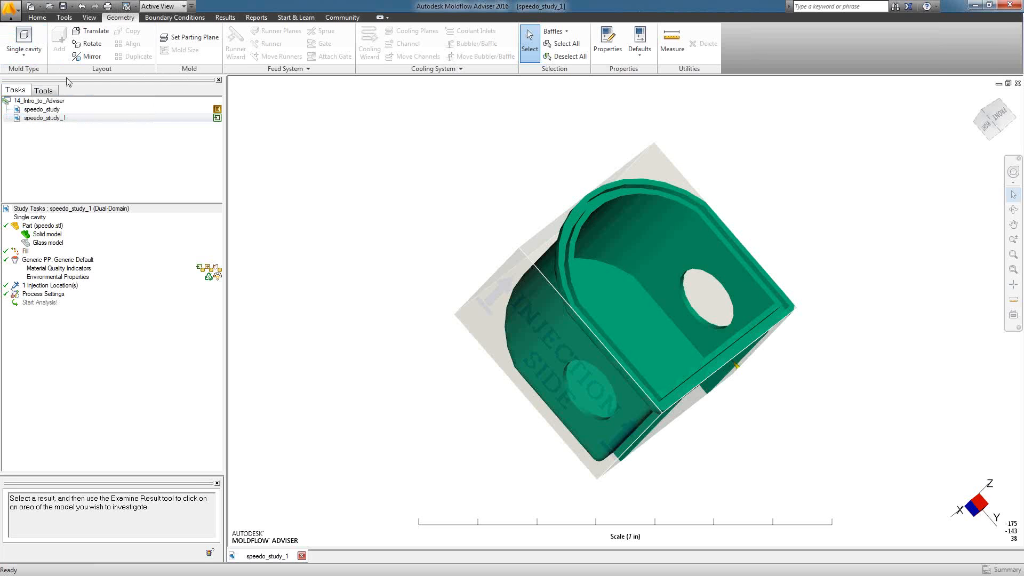
Create the default parting plane just above the part's upper rim, at a Z depth of about 5.22 in
click(187, 38)
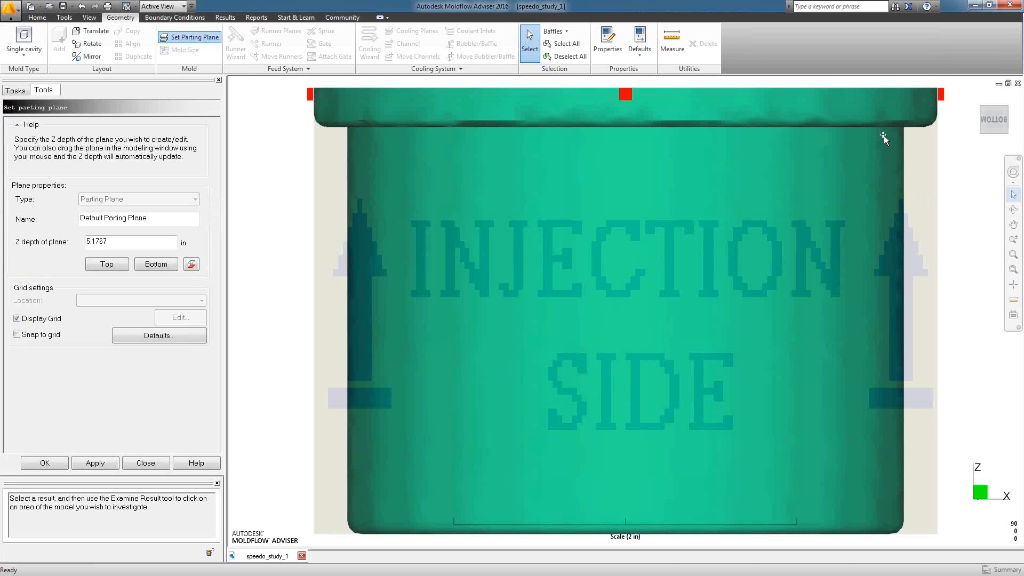
scroll(977, 276, down, 3)
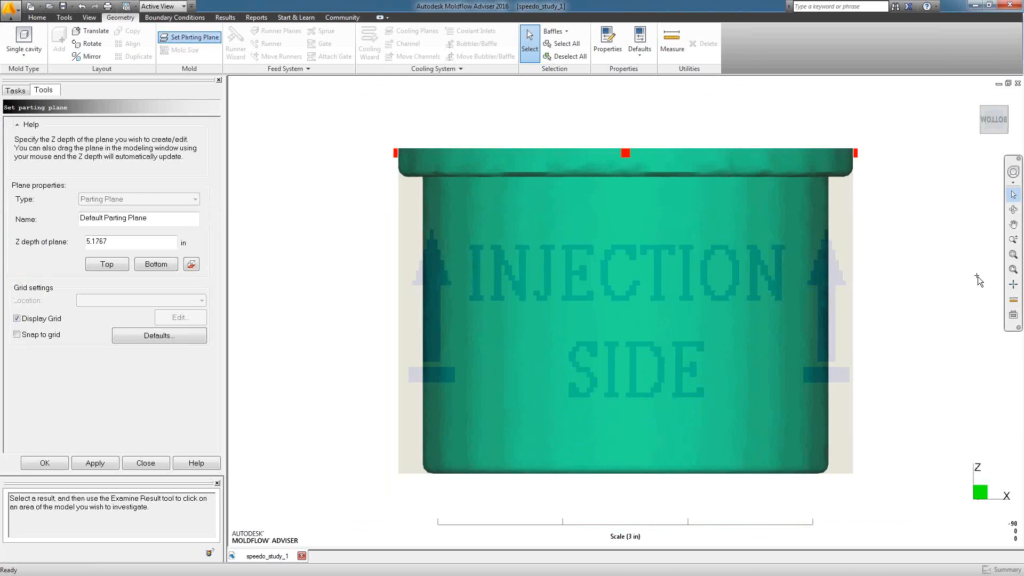
scroll(976, 277, down, 3)
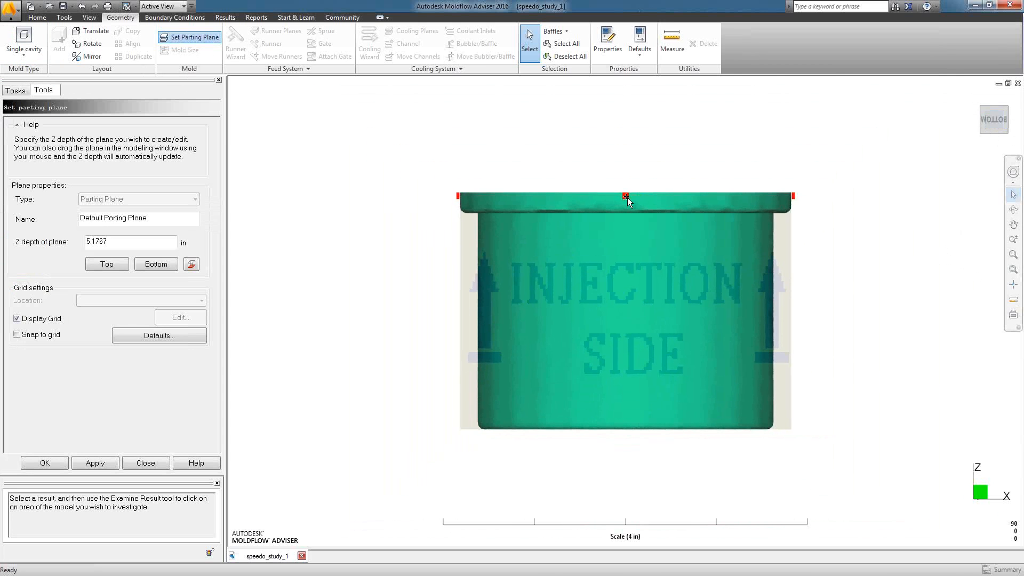
drag(627, 198, 626, 185)
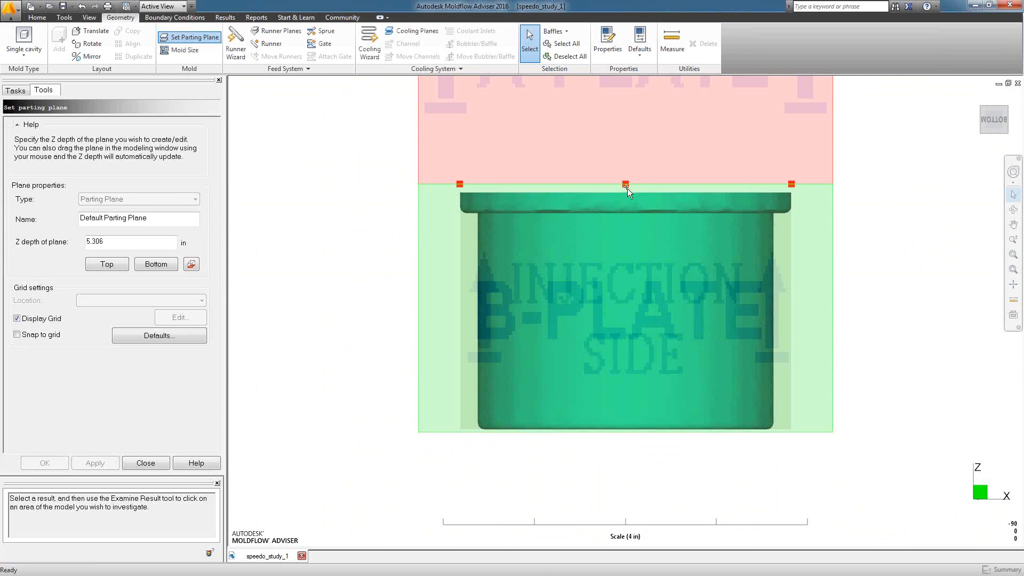
drag(628, 185, 626, 192)
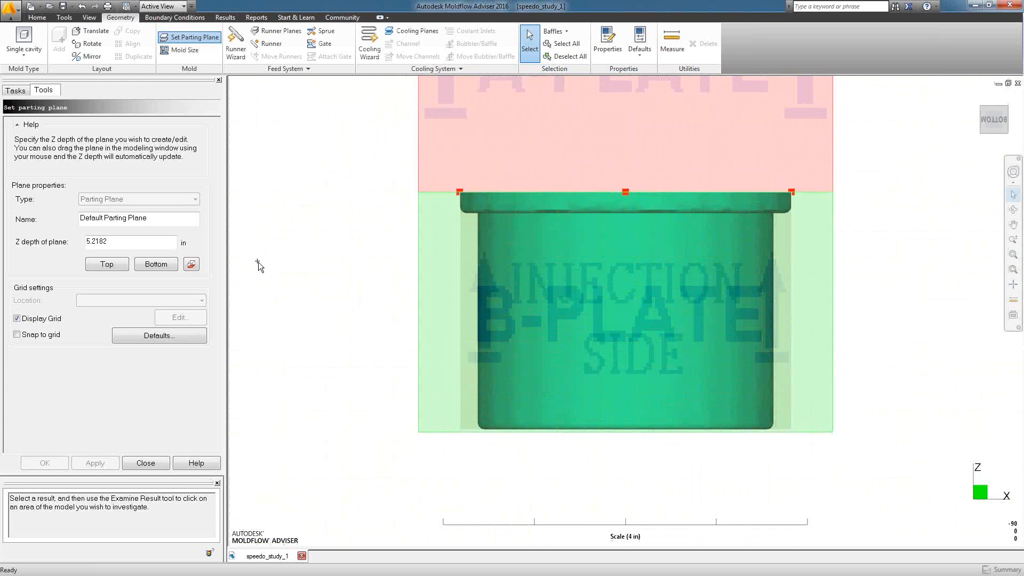
click(96, 462)
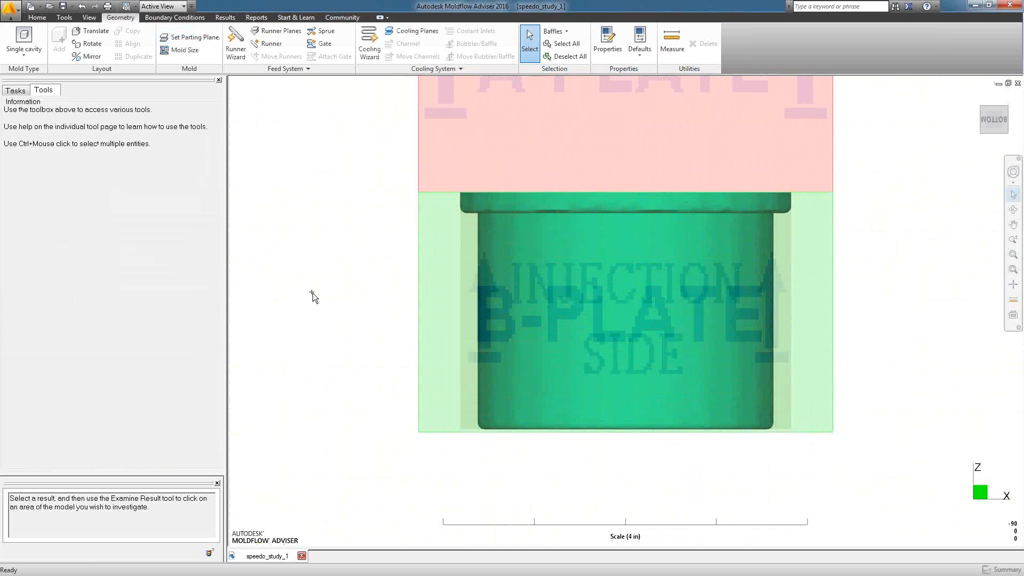
Open the mold size properties and stretch the mold edges outward to about 6.75 in in X and 6.54 in in Y
click(180, 48)
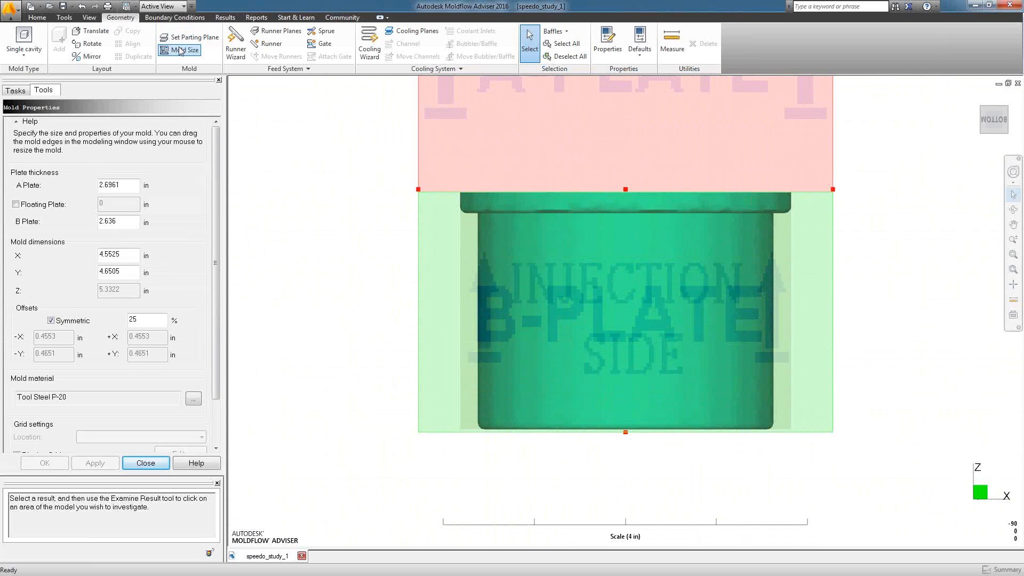
middle_drag(375, 306, 555, 326)
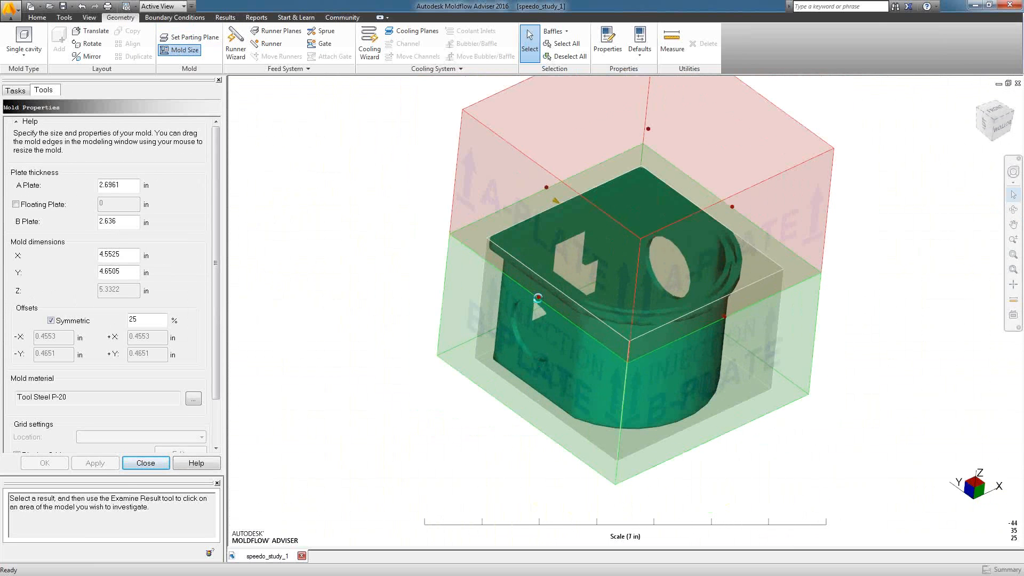
drag(537, 298, 501, 314)
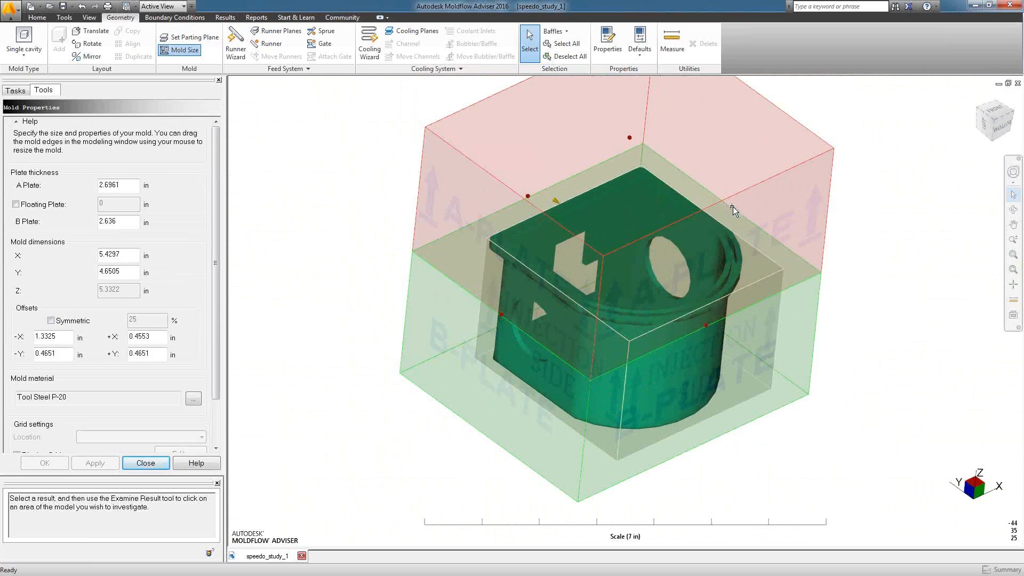
drag(733, 206, 789, 181)
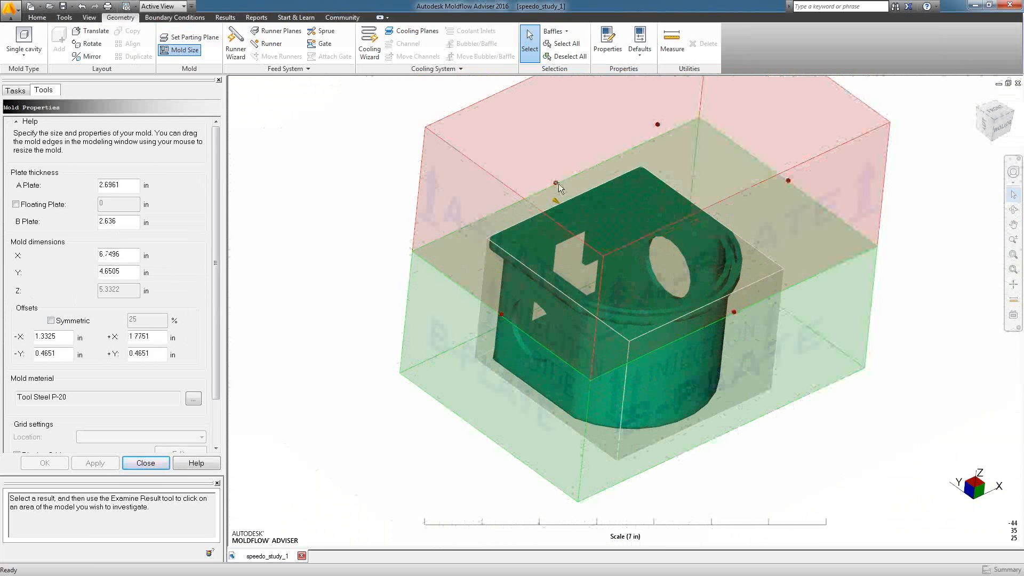
drag(558, 184, 537, 169)
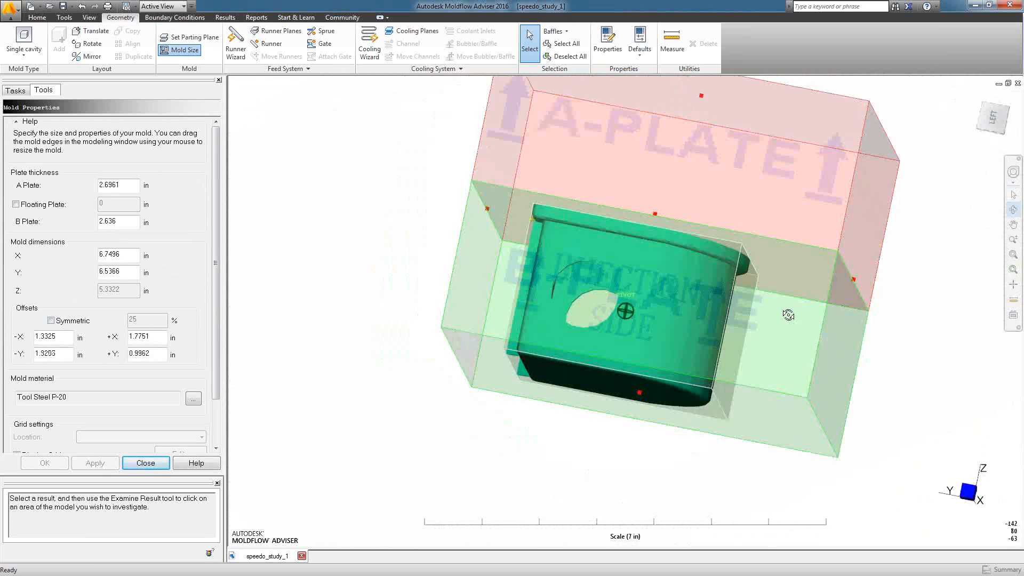
Set the B plate thickness of the mold to 4 in
middle_drag(789, 313, 809, 375)
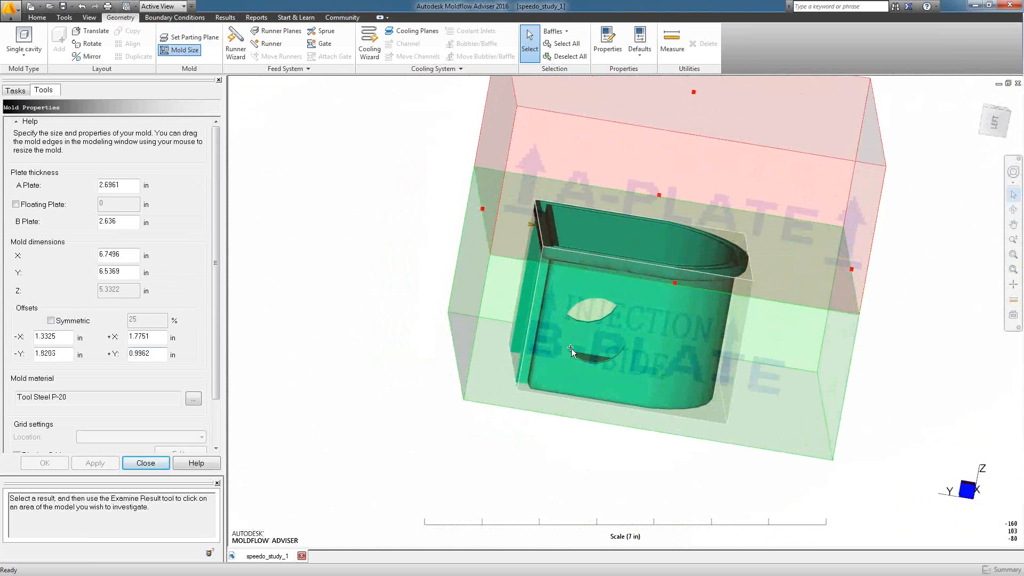
double_click(128, 222)
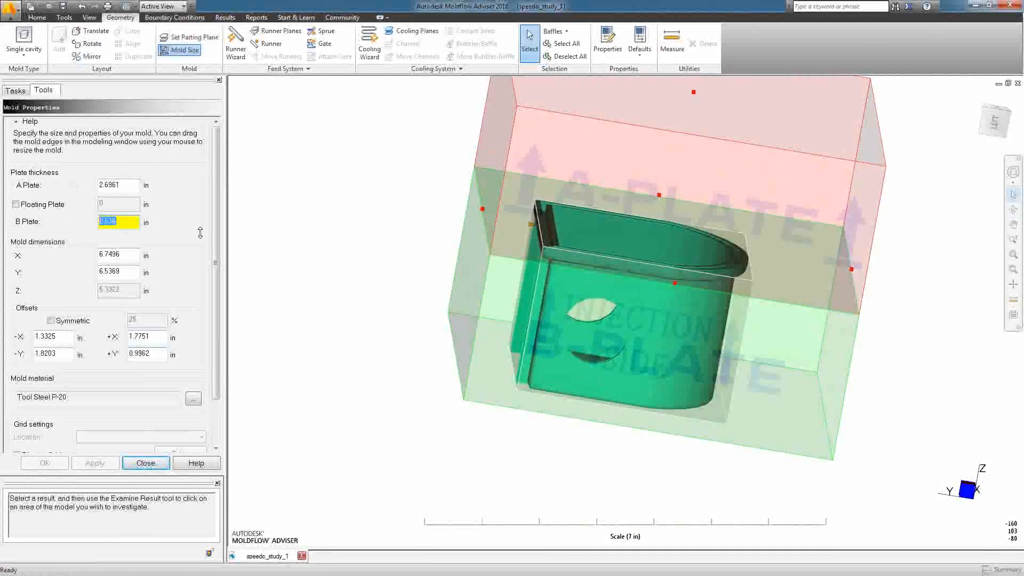
text(4)
key(Return)
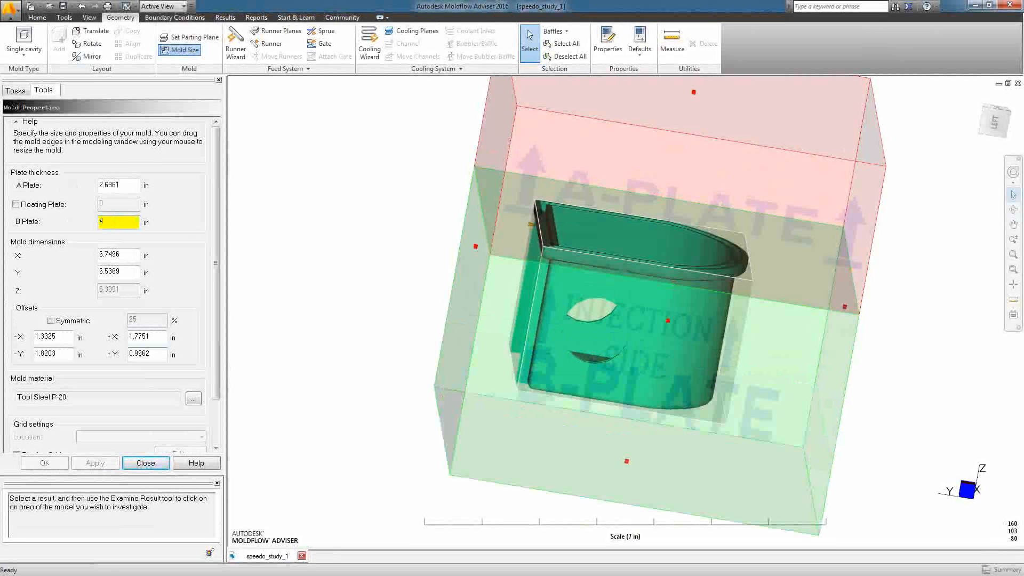
Extend the mold's +Y side to an offset of about 2.01 in and close the mold properties
middle_drag(821, 403, 562, 440)
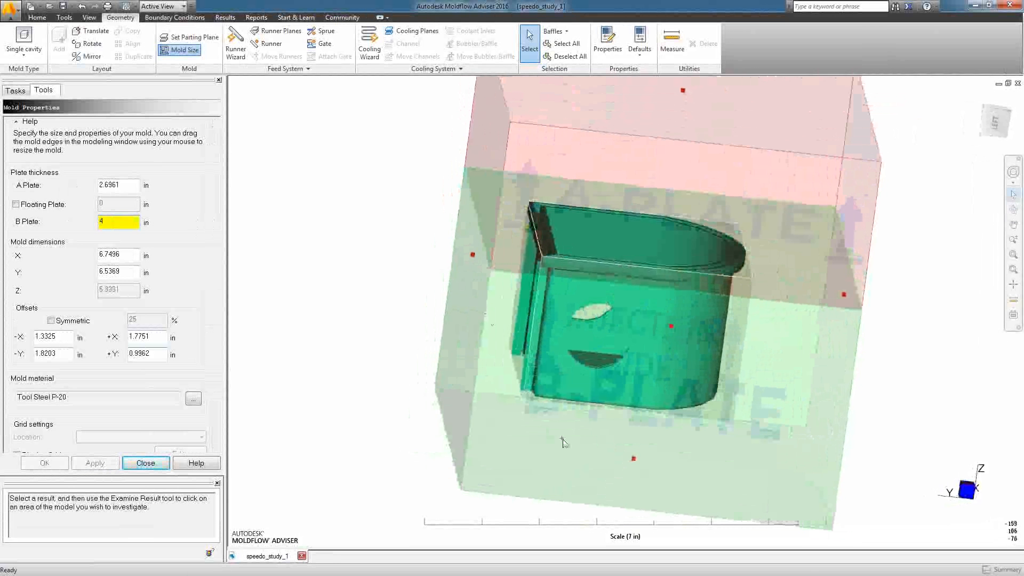
middle_drag(393, 258, 400, 216)
middle_drag(623, 230, 592, 378)
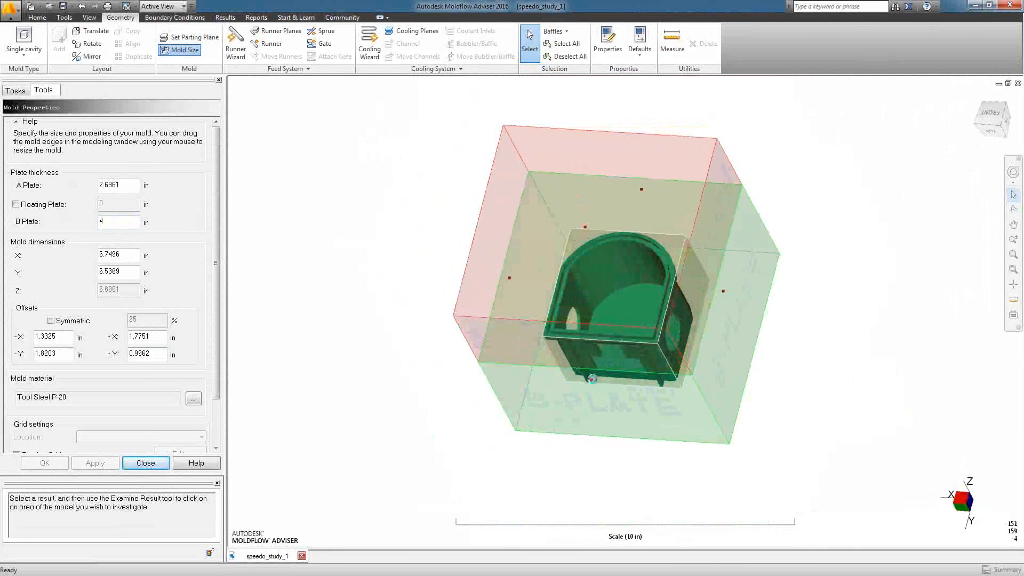
drag(592, 379, 587, 403)
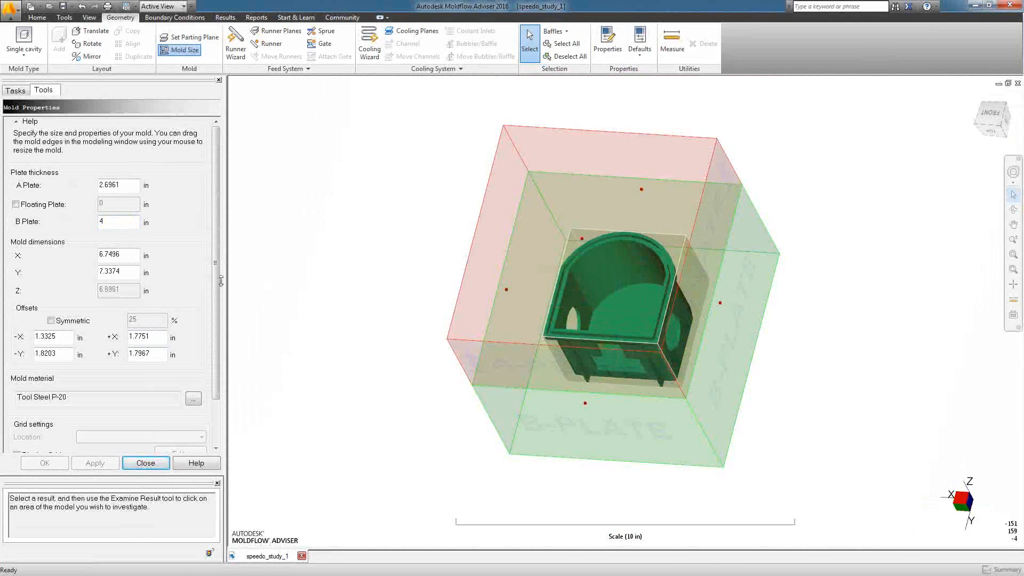
middle_drag(585, 389, 669, 446)
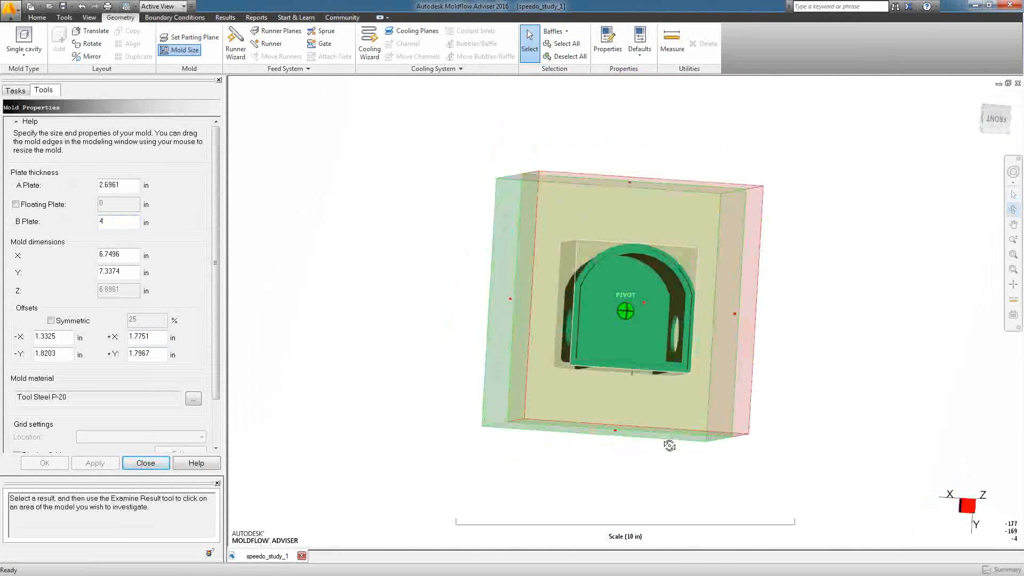
click(994, 122)
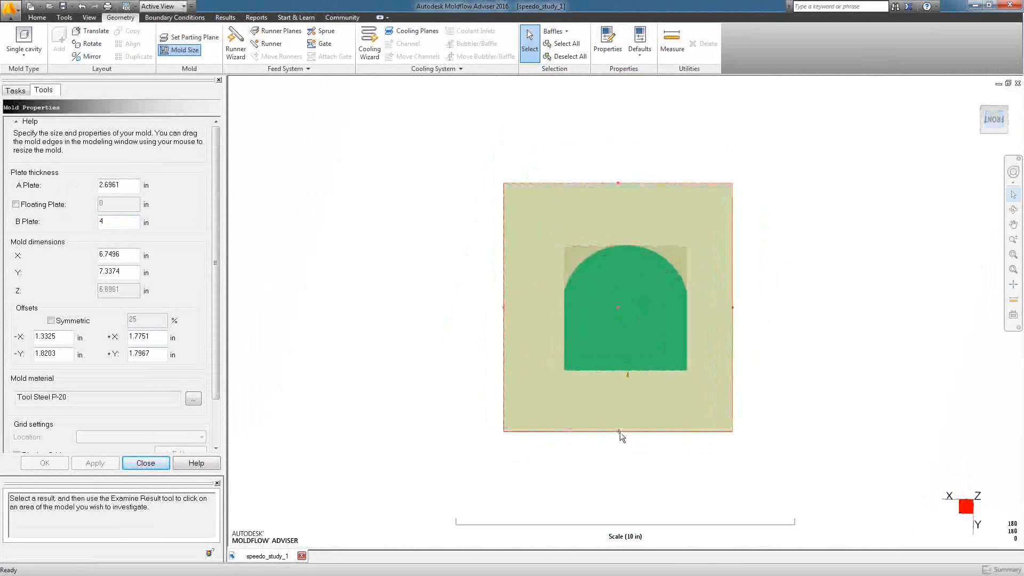
drag(621, 435, 621, 443)
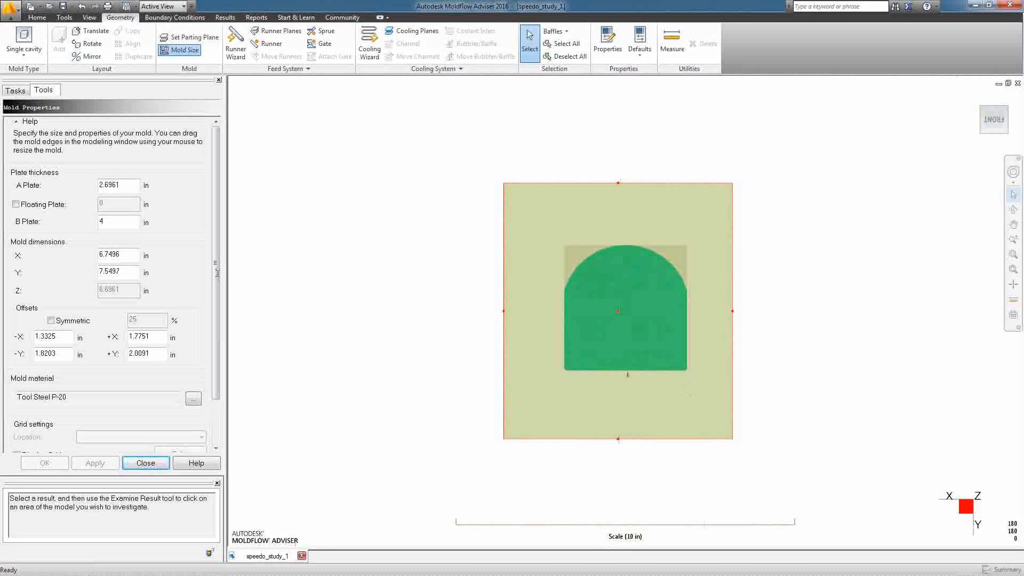
middle_drag(218, 274, 389, 462)
mouse_move(594, 423)
middle_down()
mouse_move(474, 464)
mouse_move(450, 378)
middle_up()
click(146, 463)
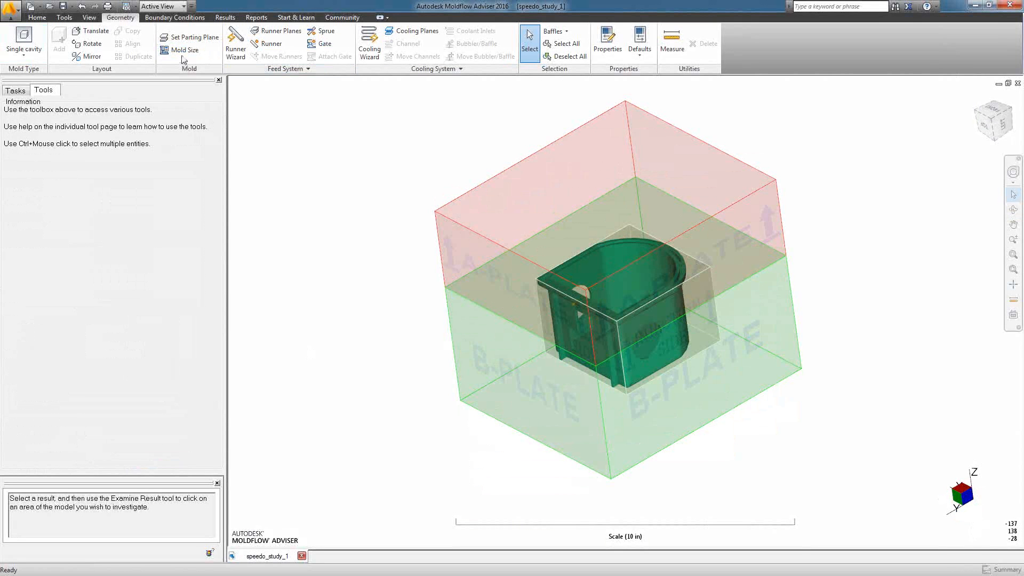
Configure a cold rectangular gate for Injection Location 1 with width 0.1181 in, thickness 0.0591 in and horizontal length 0.1575 in
click(325, 45)
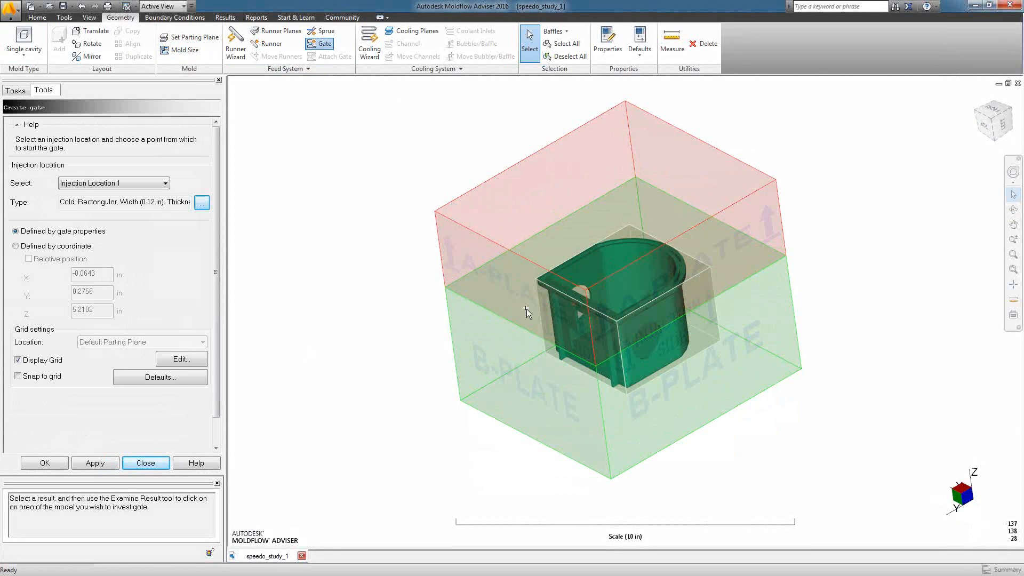
middle_drag(527, 309, 506, 350)
scroll(506, 350, up, 3)
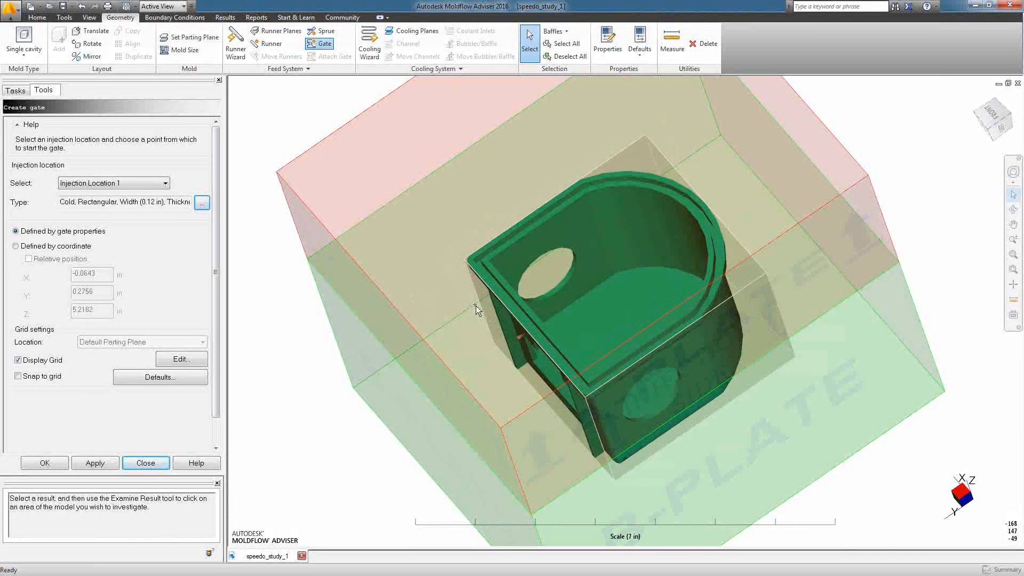
click(559, 370)
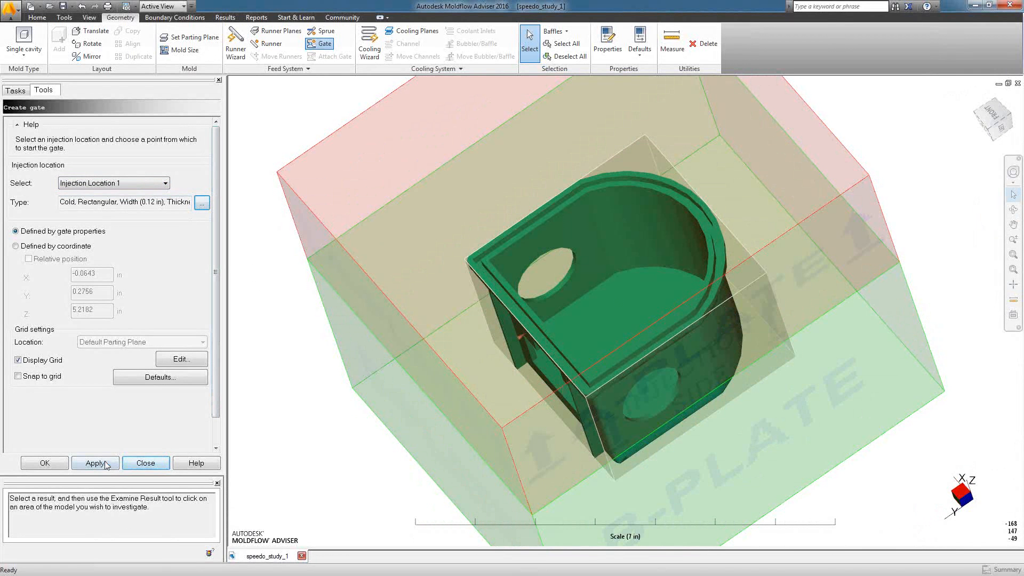
click(203, 204)
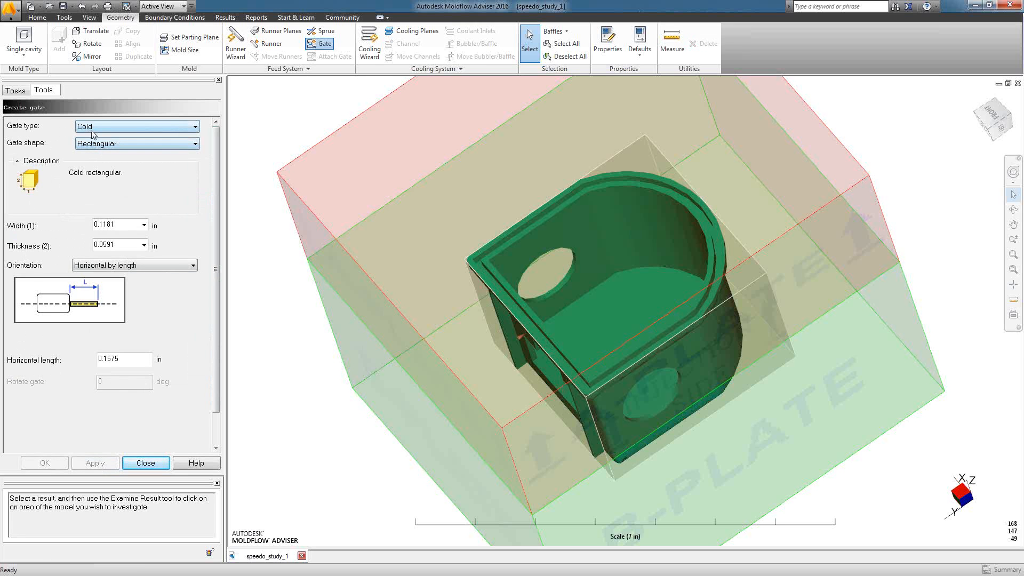
click(91, 149)
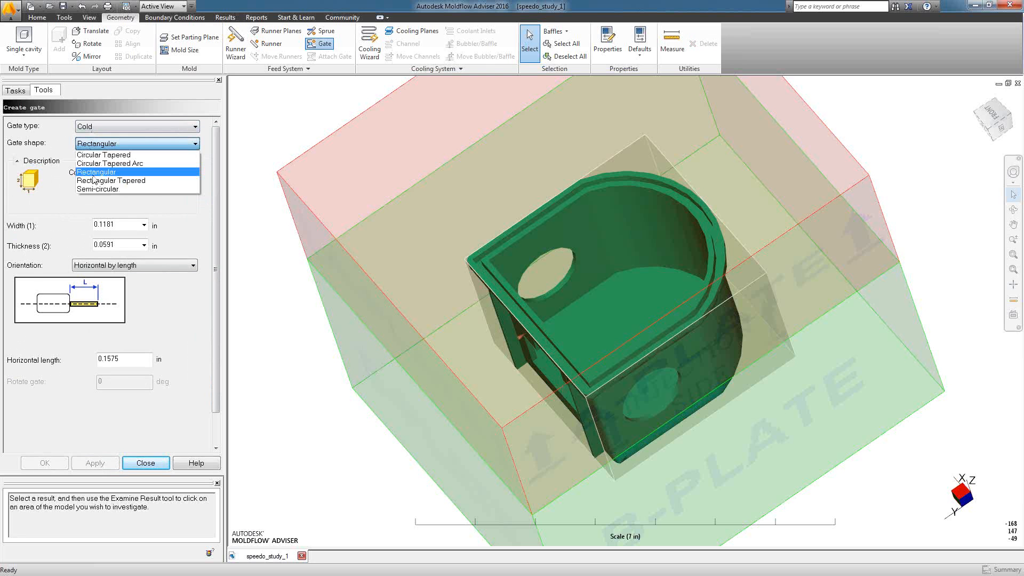
click(94, 172)
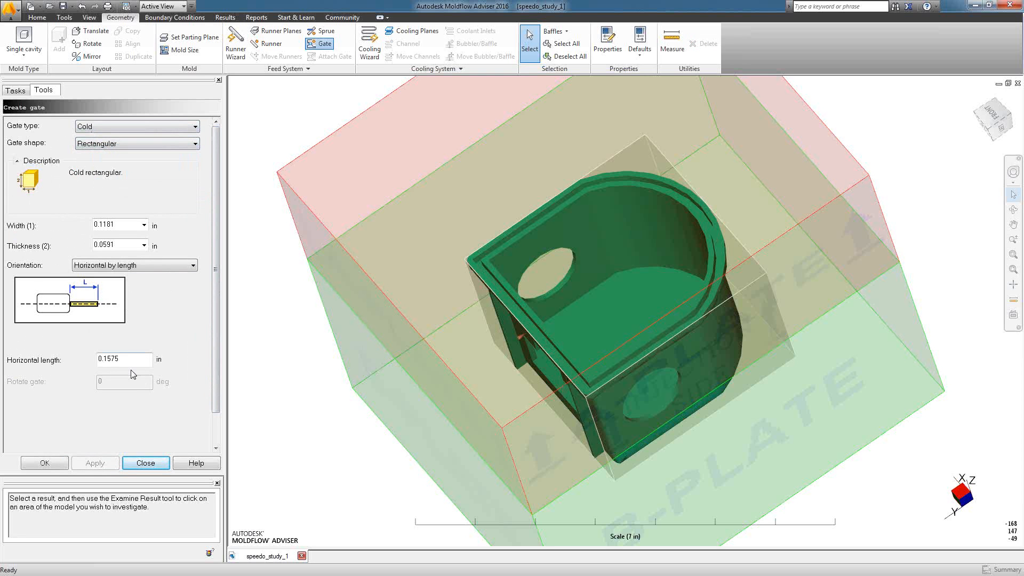
click(38, 463)
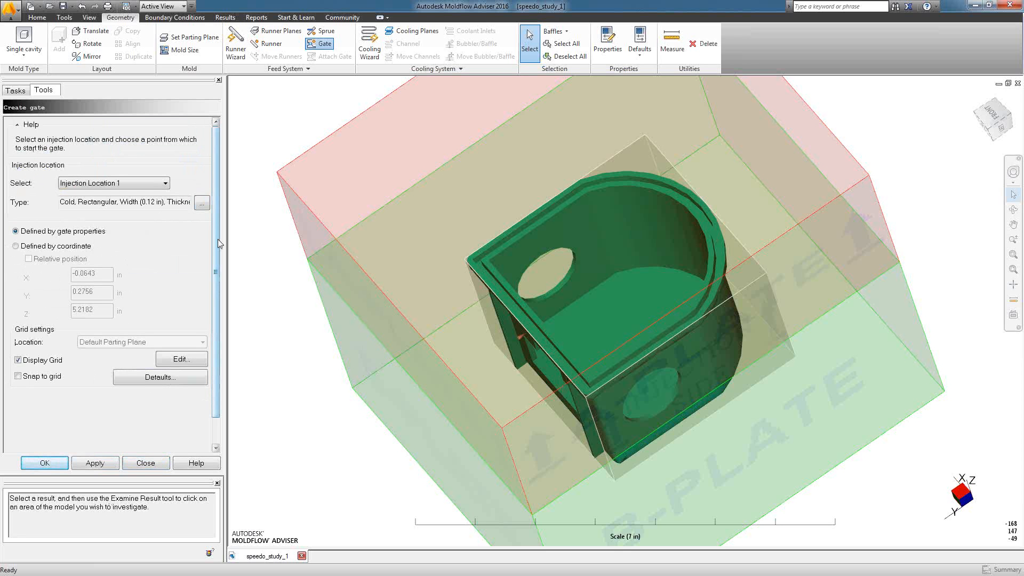
Create the gate at Injection Location 1 as defined by its gate properties, check its placement and close the gate tool
drag(218, 245, 218, 271)
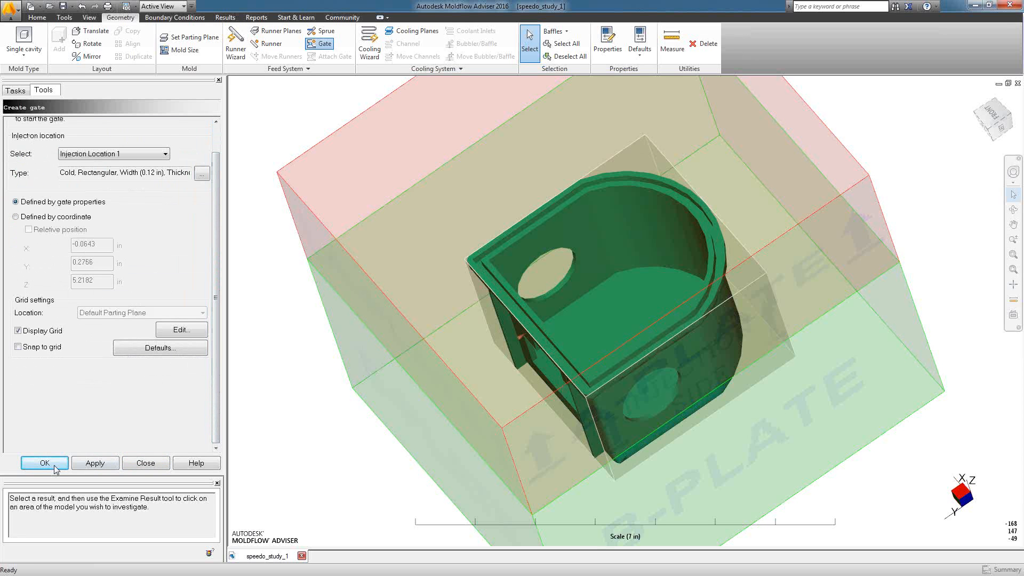
click(91, 464)
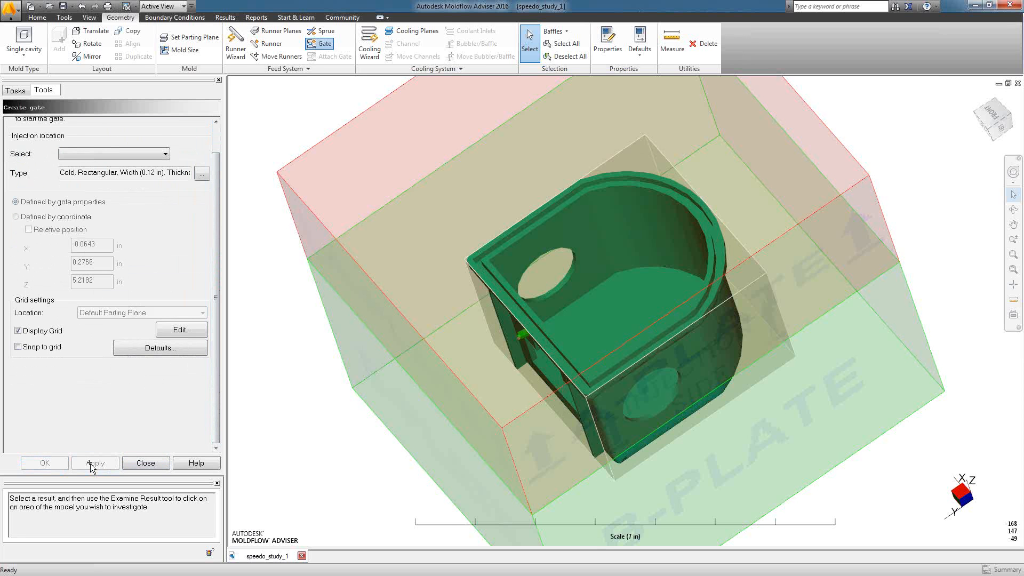
middle_drag(483, 346, 503, 401)
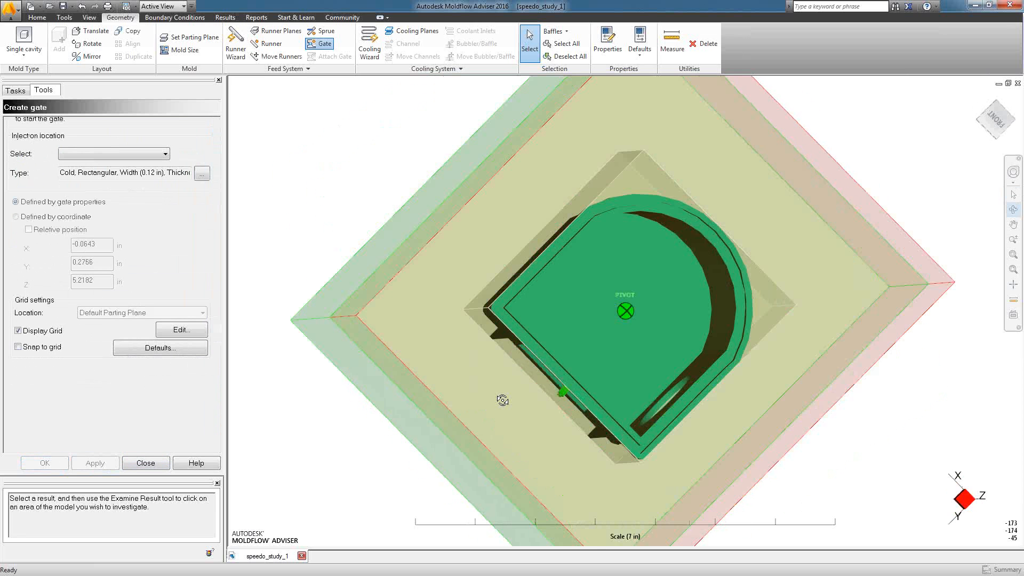
middle_drag(502, 400, 269, 340)
scroll(269, 341, down, 3)
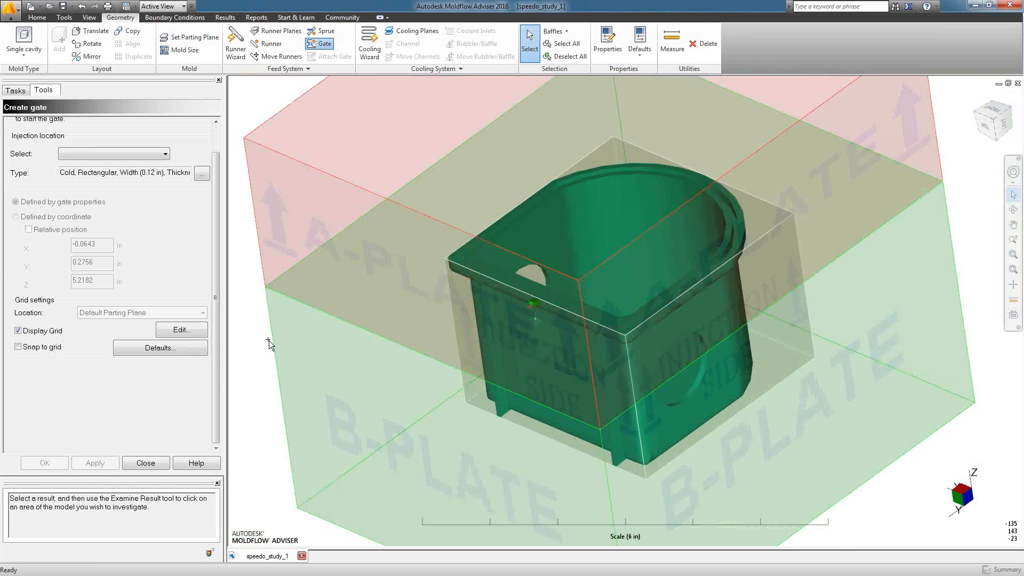
click(138, 462)
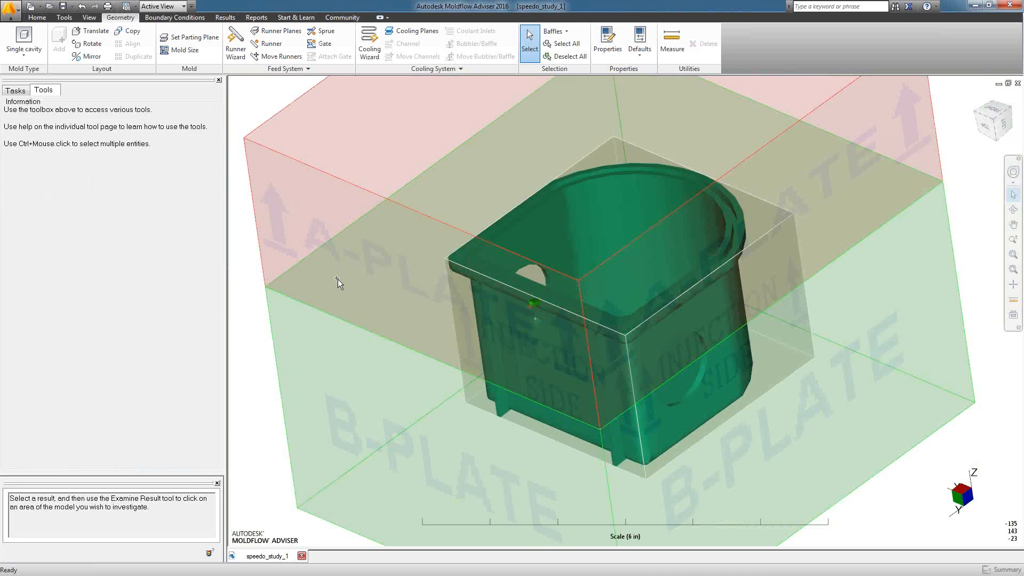
Hide the mold outline and inspect the gate on the part's flat side
click(89, 17)
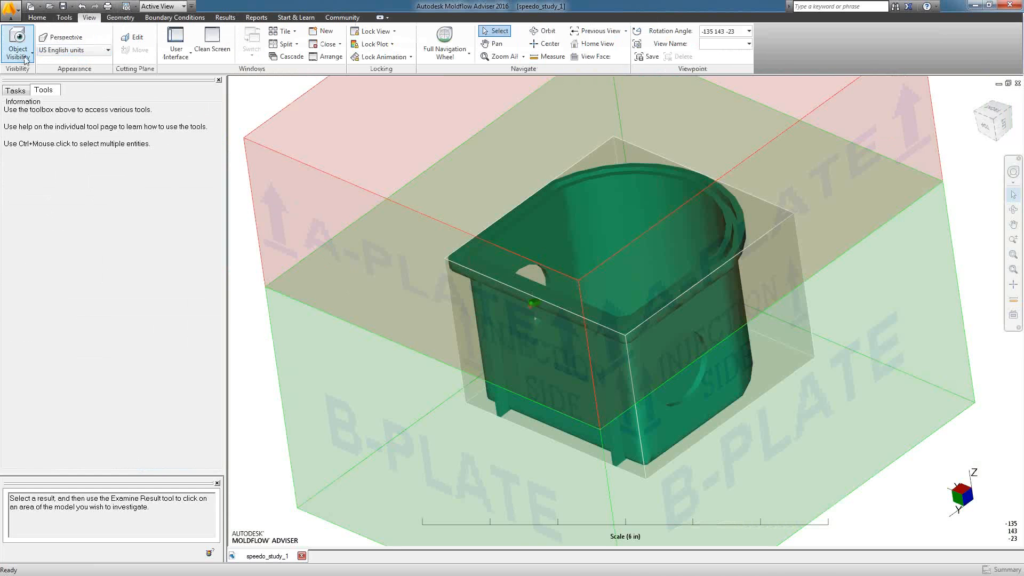
click(18, 47)
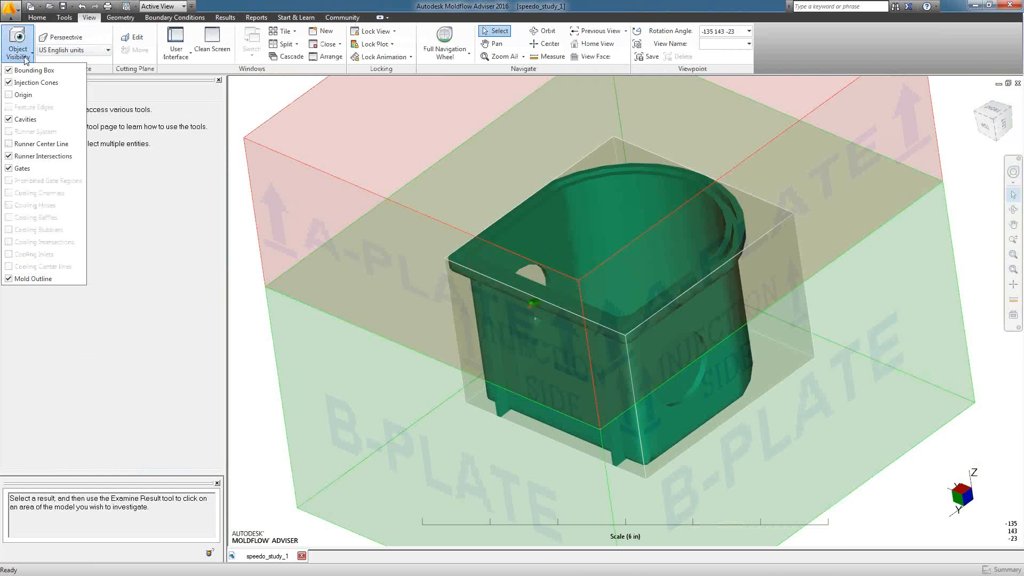
click(8, 279)
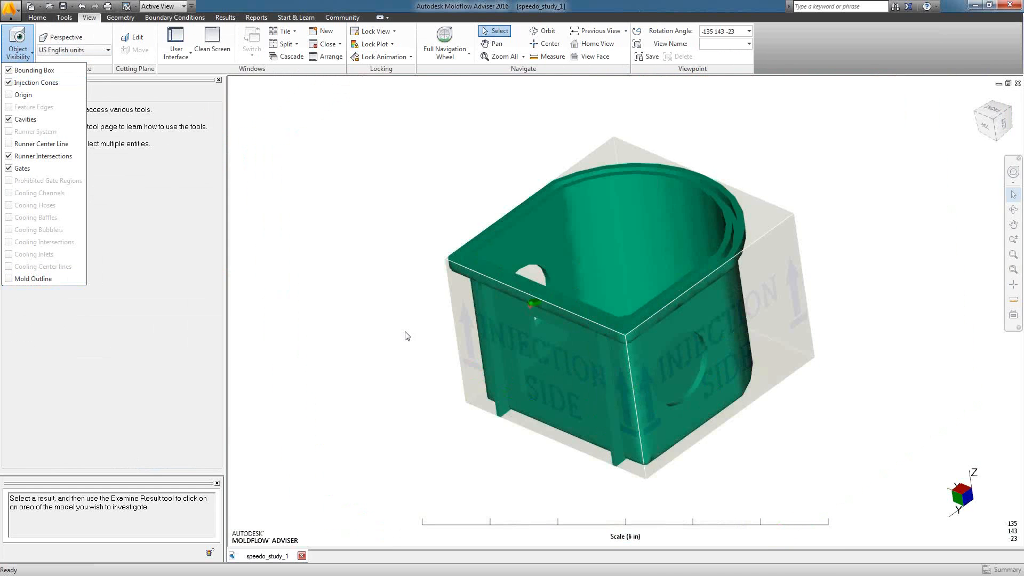
click(363, 304)
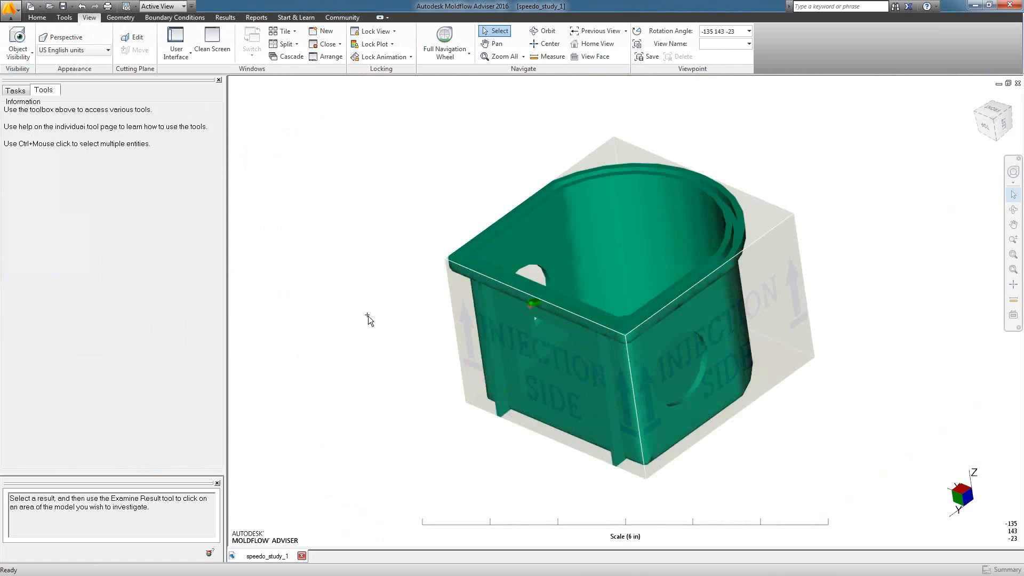
mouse_move(368, 316)
middle_down()
mouse_move(435, 229)
mouse_move(432, 272)
mouse_move(407, 339)
mouse_move(555, 386)
mouse_move(558, 403)
mouse_move(368, 359)
mouse_move(408, 368)
middle_up()
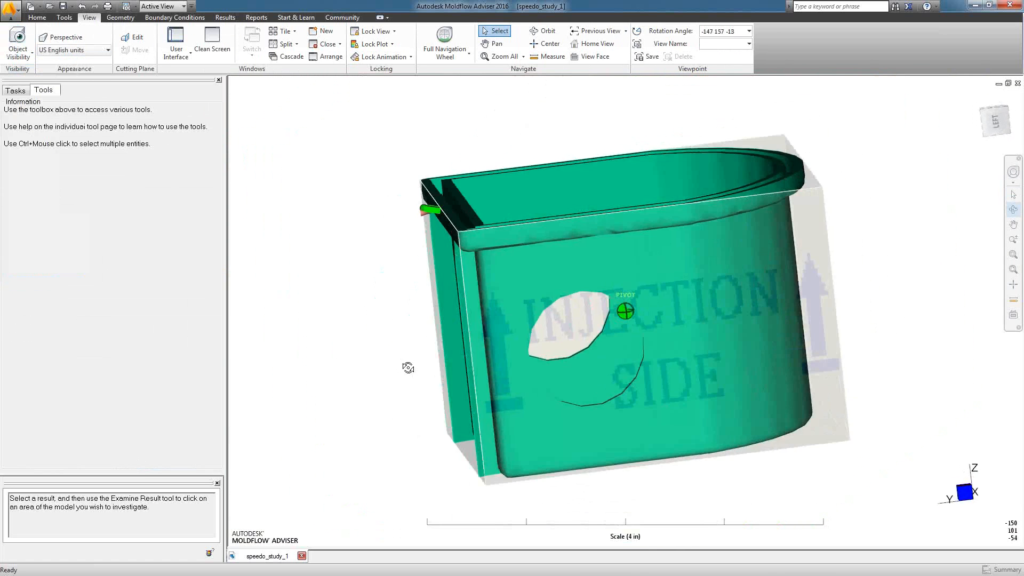
scroll(386, 333, up, 3)
middle_drag(354, 240, 397, 304)
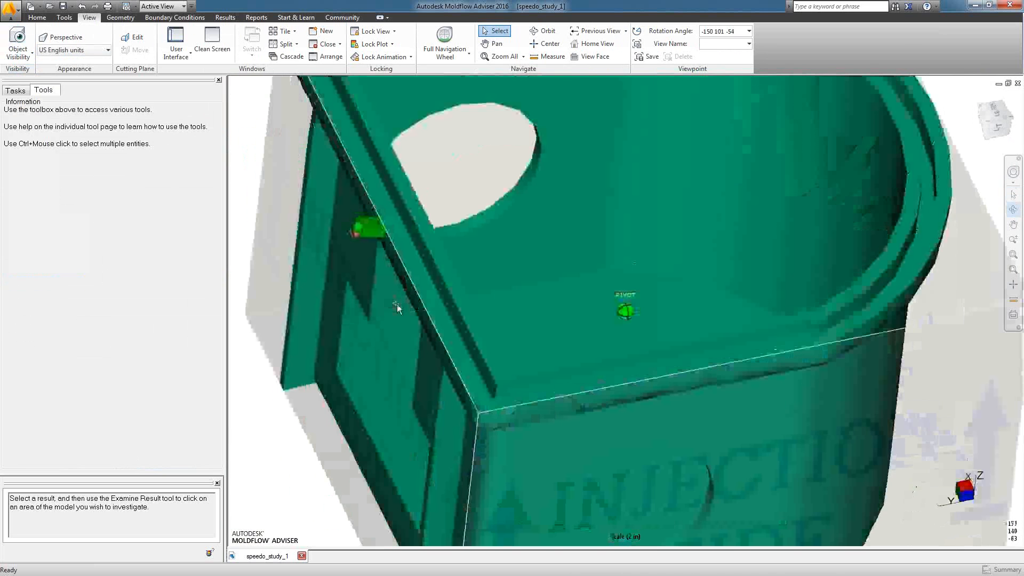
scroll(395, 293, down, 5)
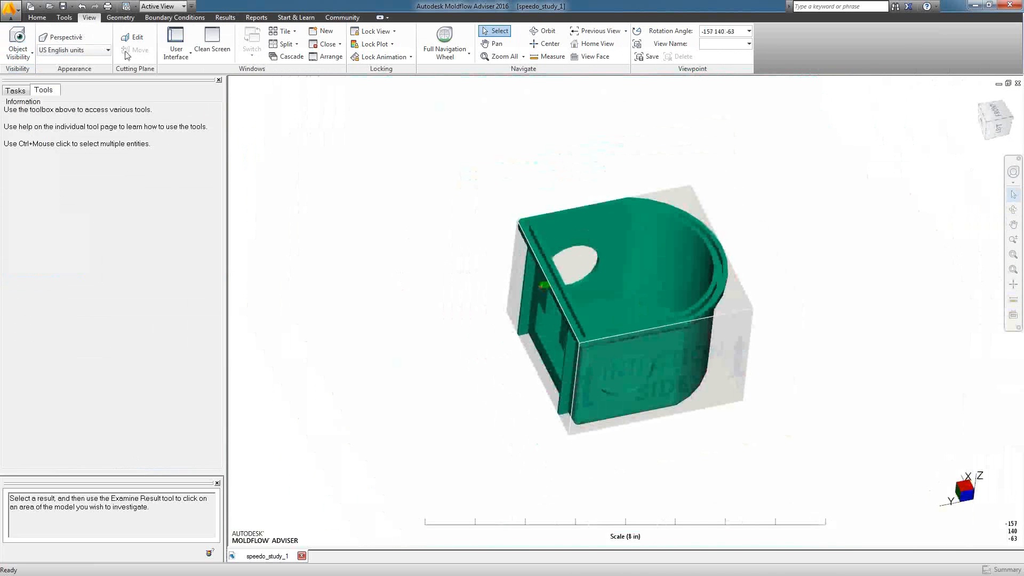
Show the mold outline around the part again
click(18, 47)
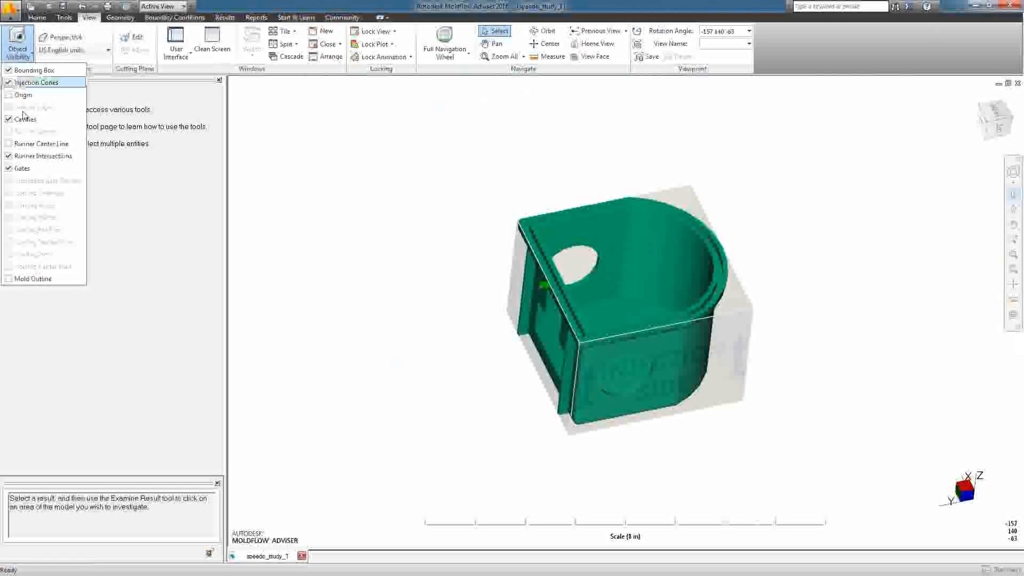
click(16, 278)
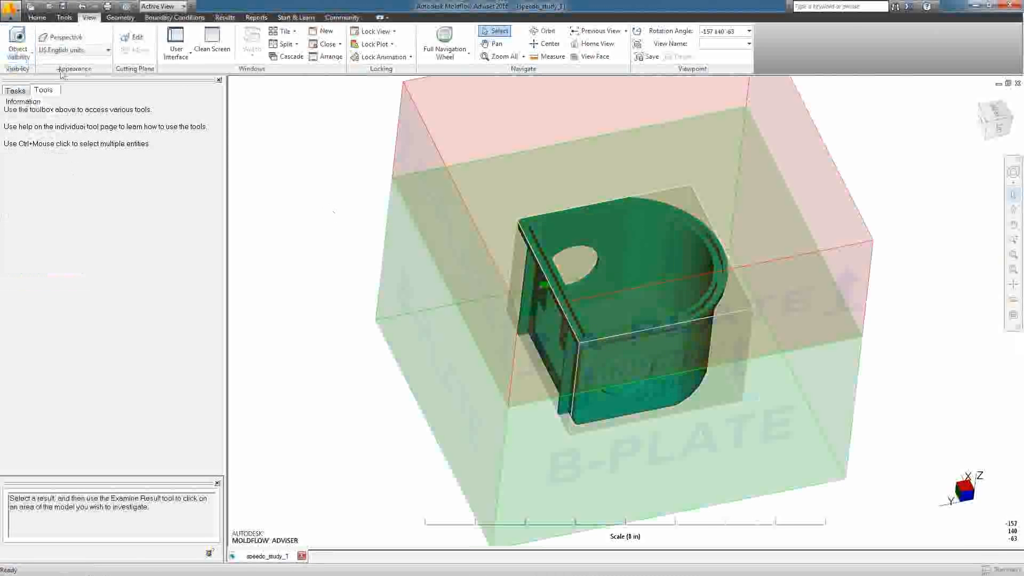
middle_drag(334, 181, 326, 235)
click(117, 19)
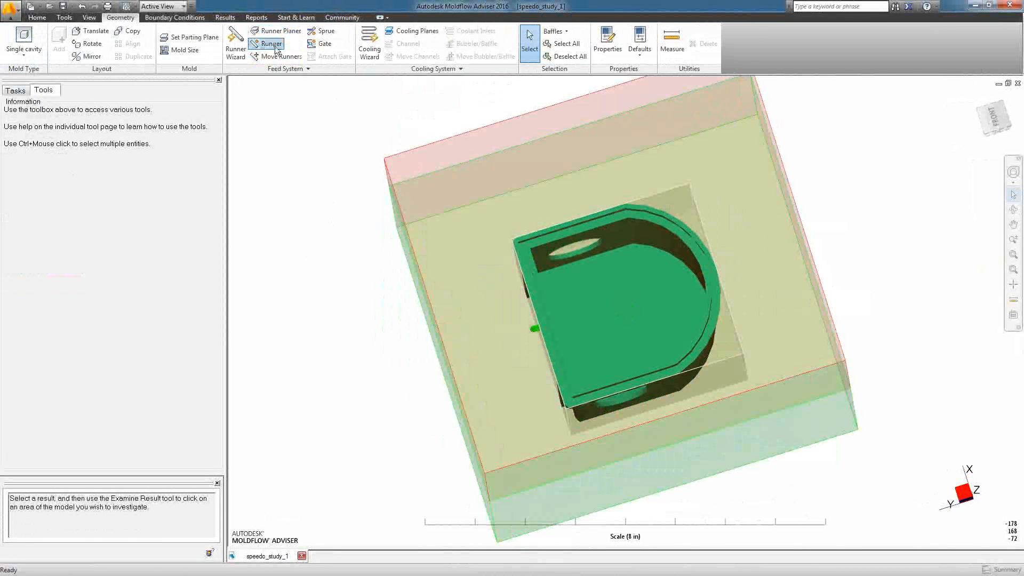
click(275, 47)
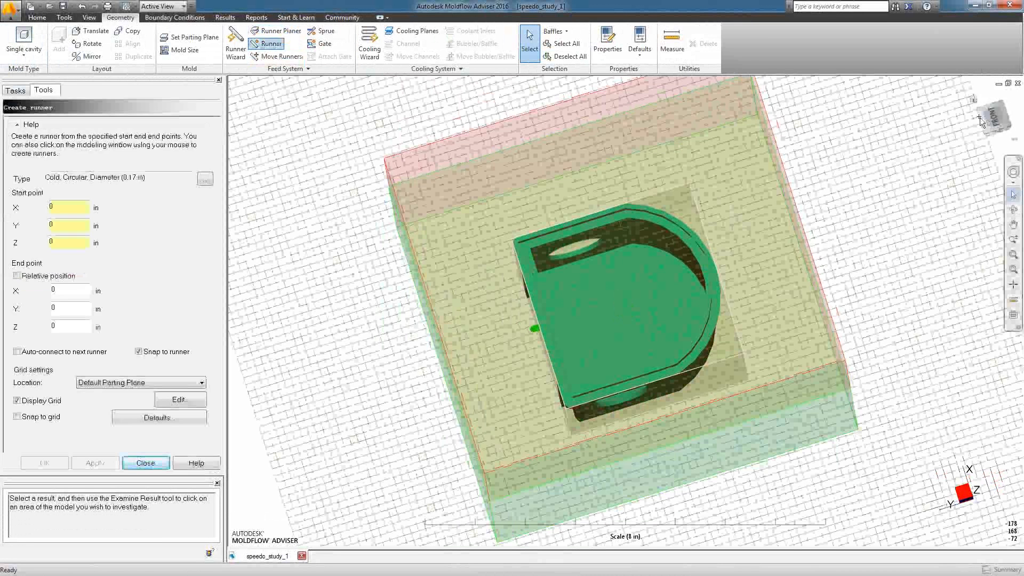
click(994, 122)
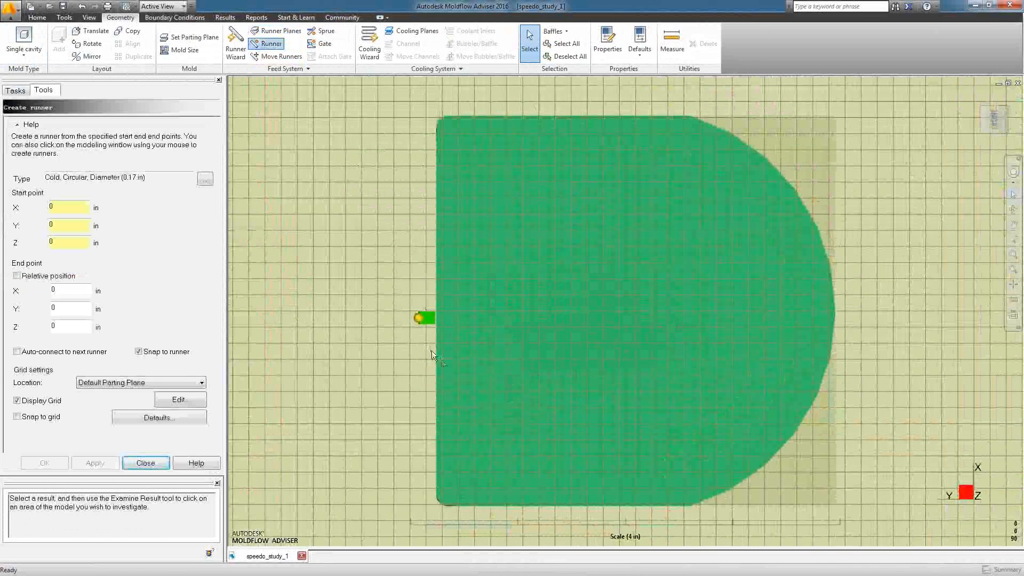
mouse_move(430, 334)
middle_down()
mouse_move(423, 224)
mouse_move(428, 288)
middle_up()
click(994, 118)
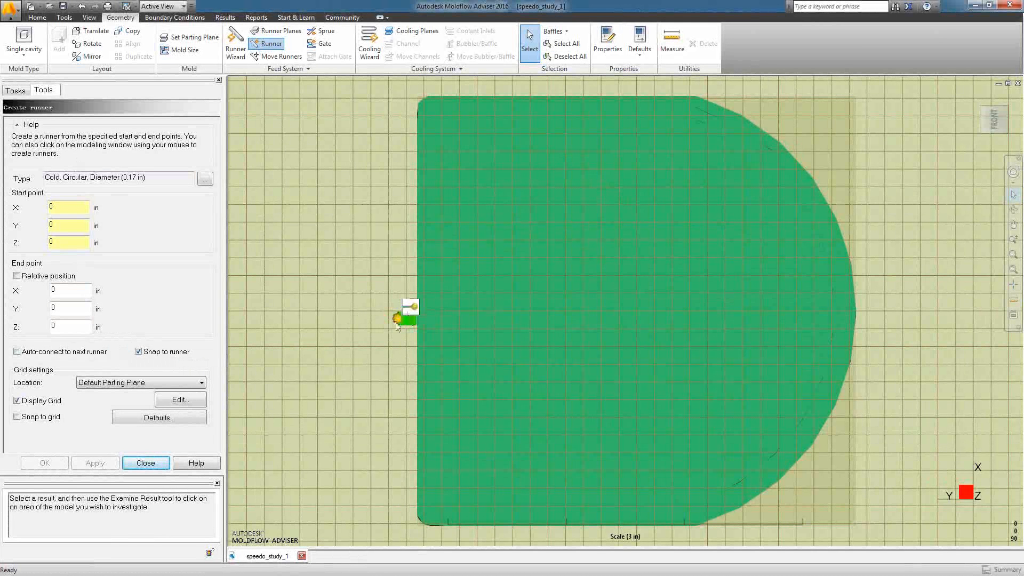
middle_drag(430, 351, 454, 302)
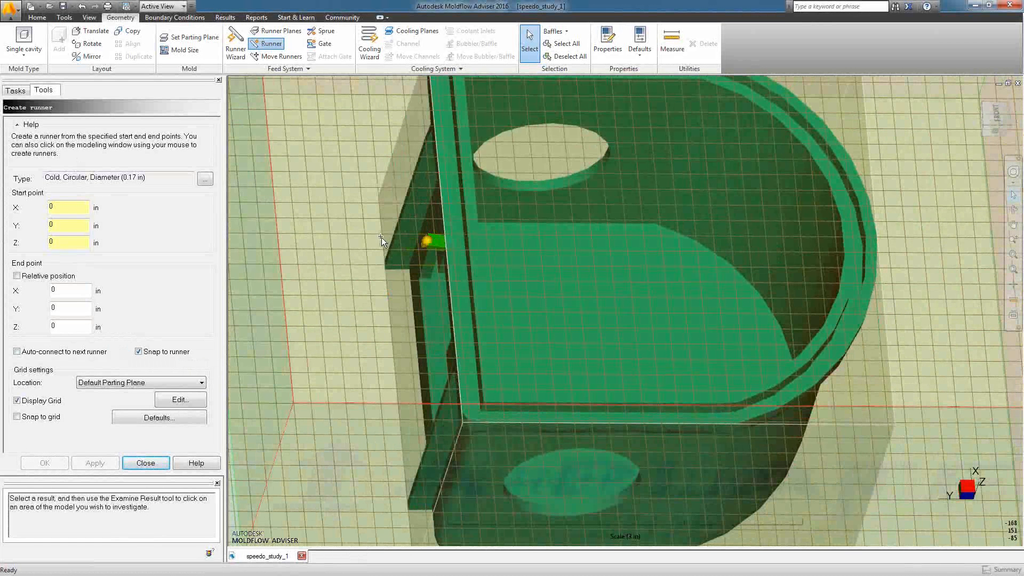
click(427, 242)
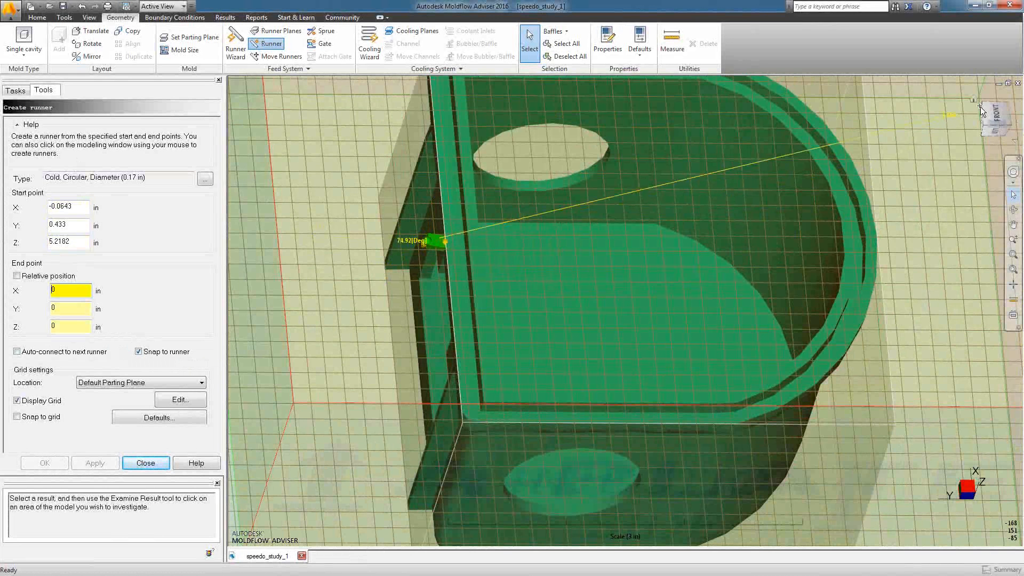
click(993, 111)
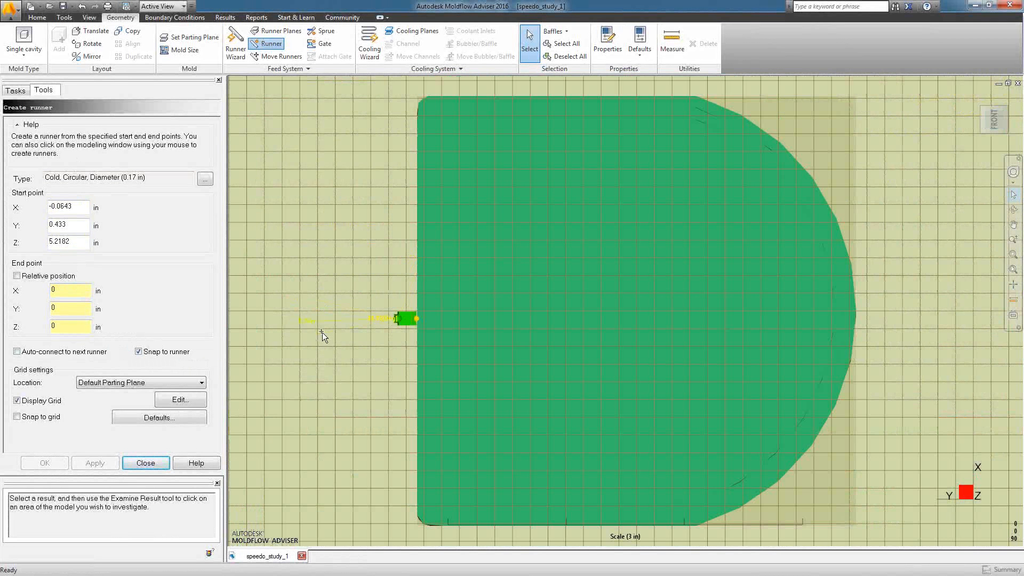
key(Escape)
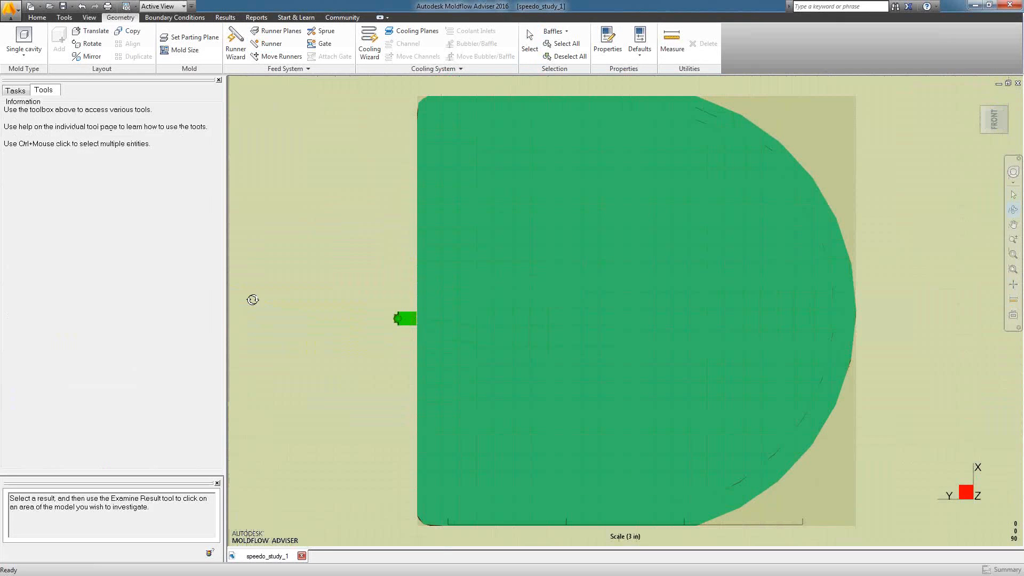
Start a runner at the gate's outer end, enable snapping to the grid and review the runner plane settings
click(281, 44)
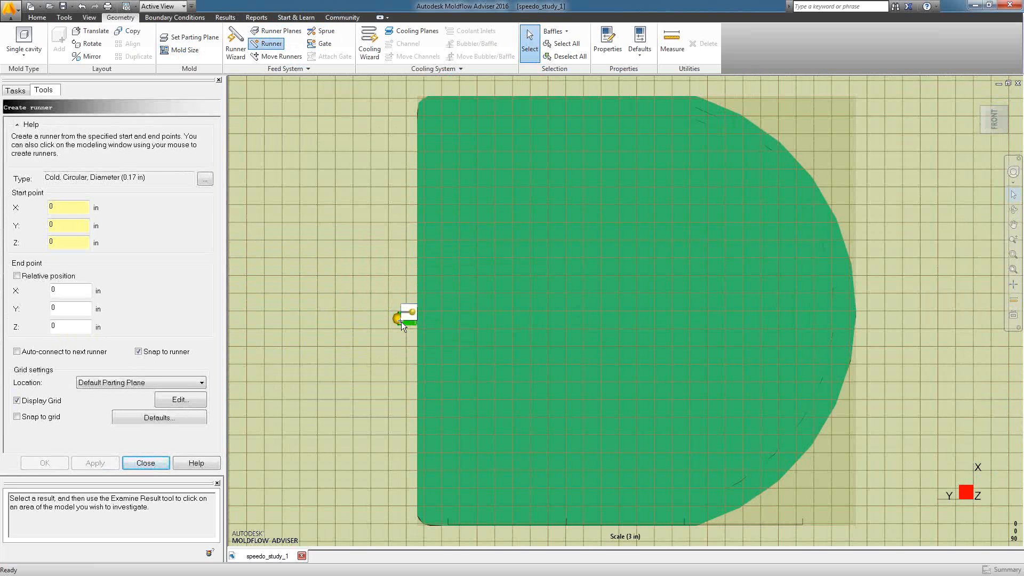
click(399, 322)
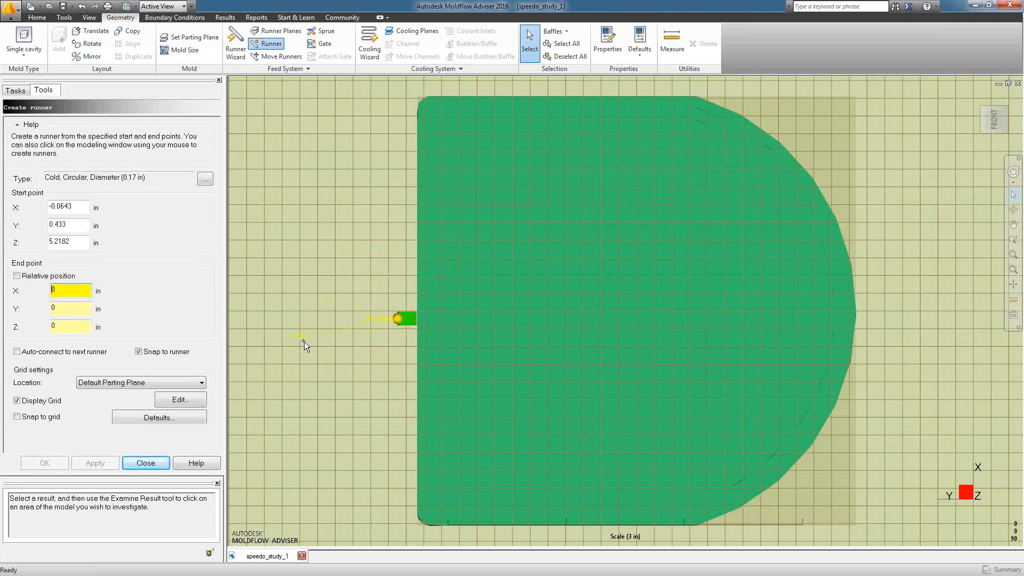
click(17, 416)
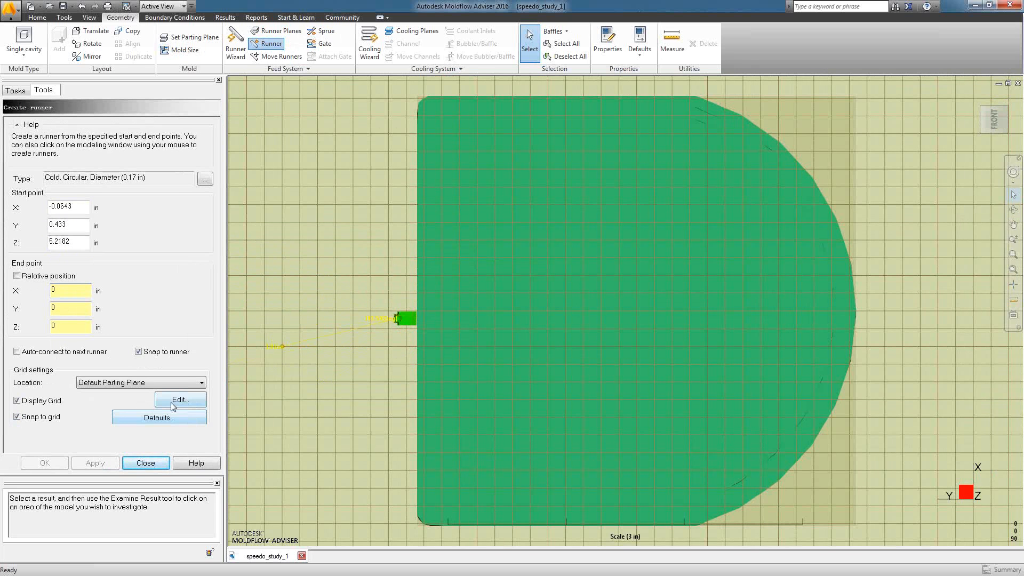
click(171, 404)
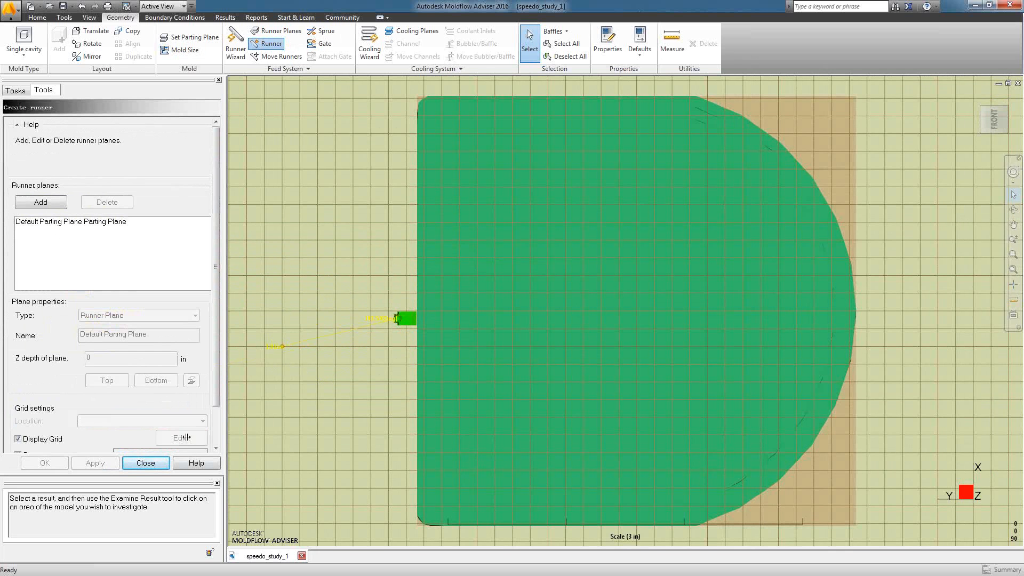
drag(219, 396, 217, 442)
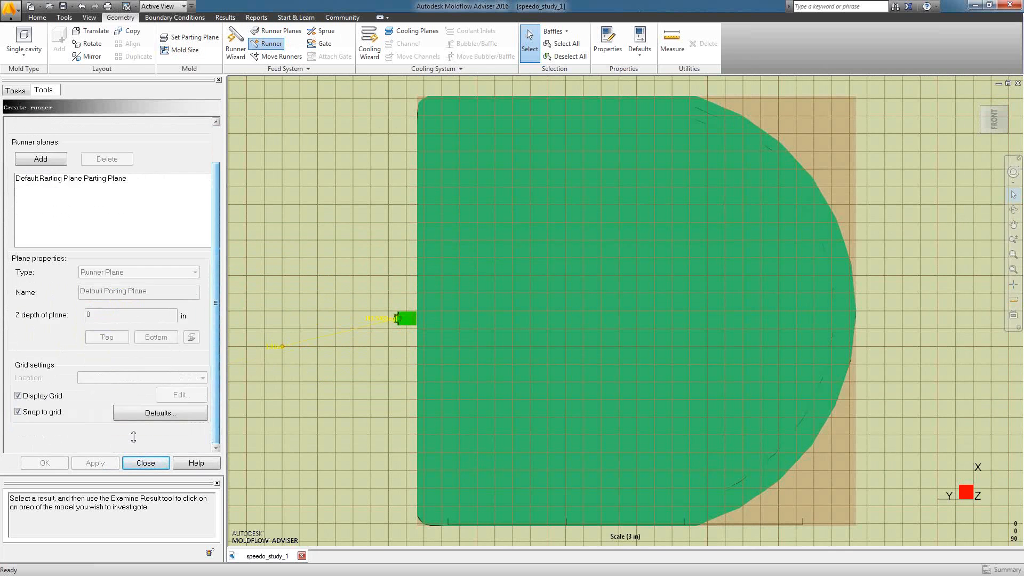
click(140, 462)
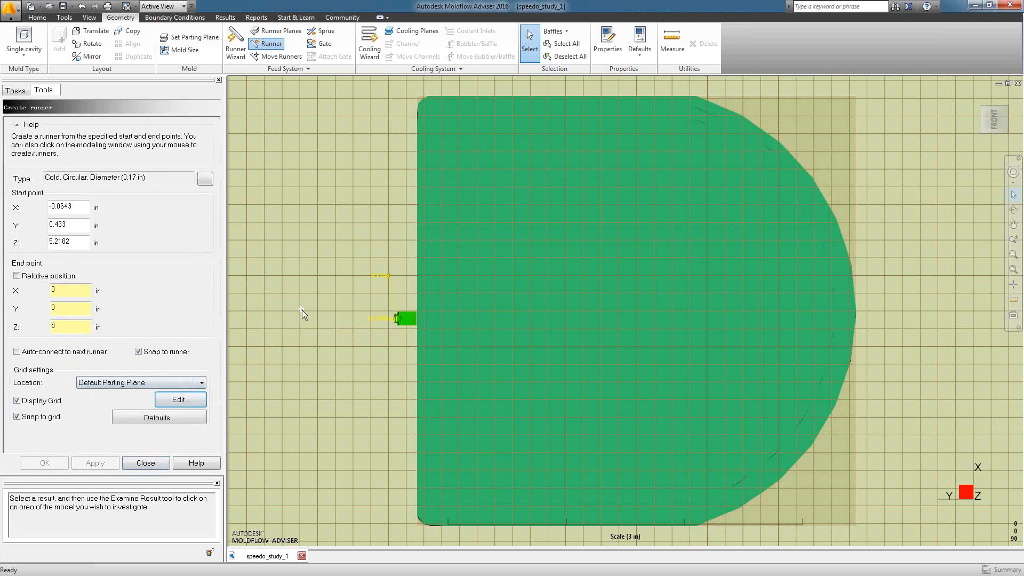
Create the cold circular runner from the gate with a relative end point of 2 in along Y
click(17, 276)
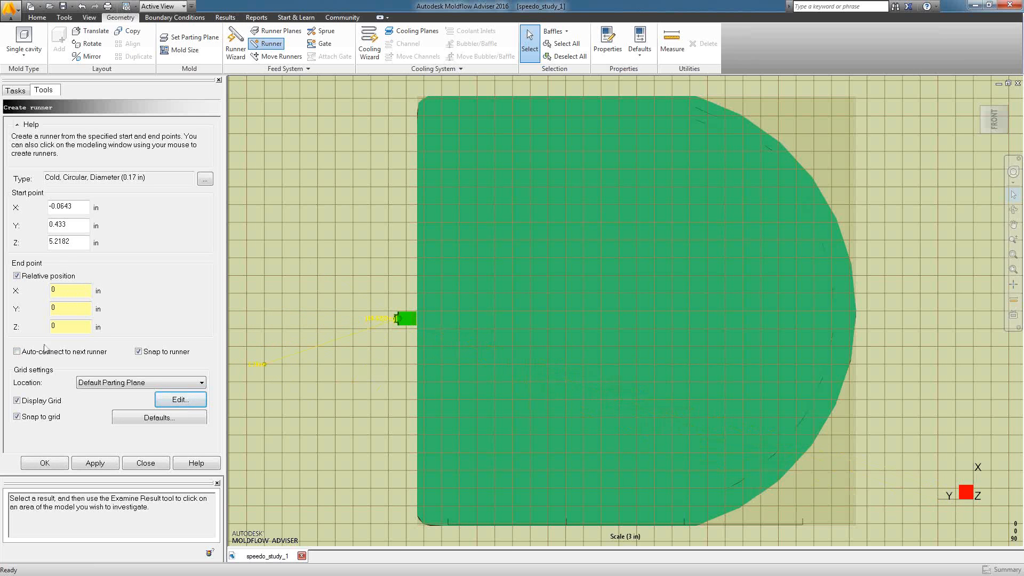
click(64, 308)
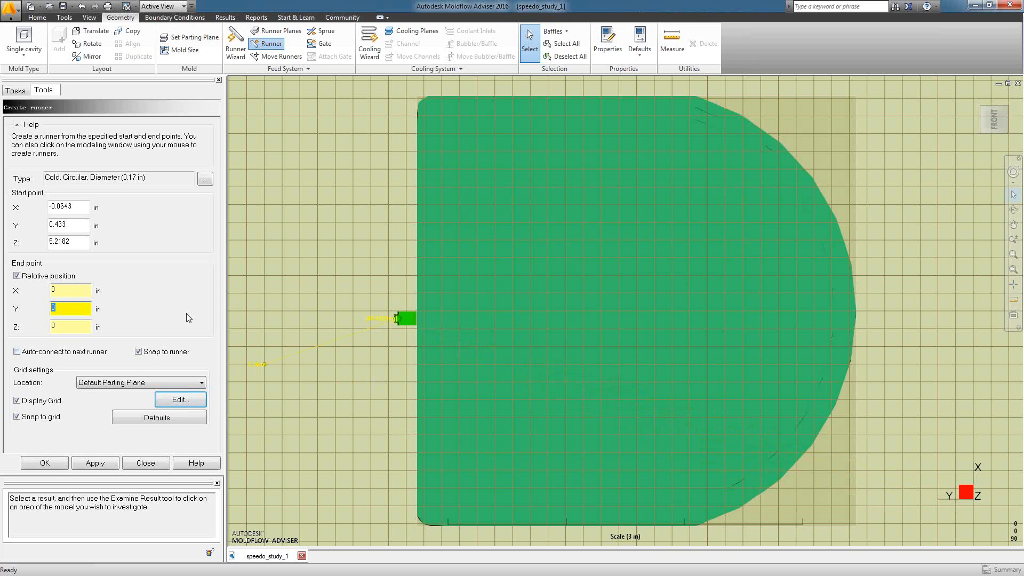
text(2)
key(Return)
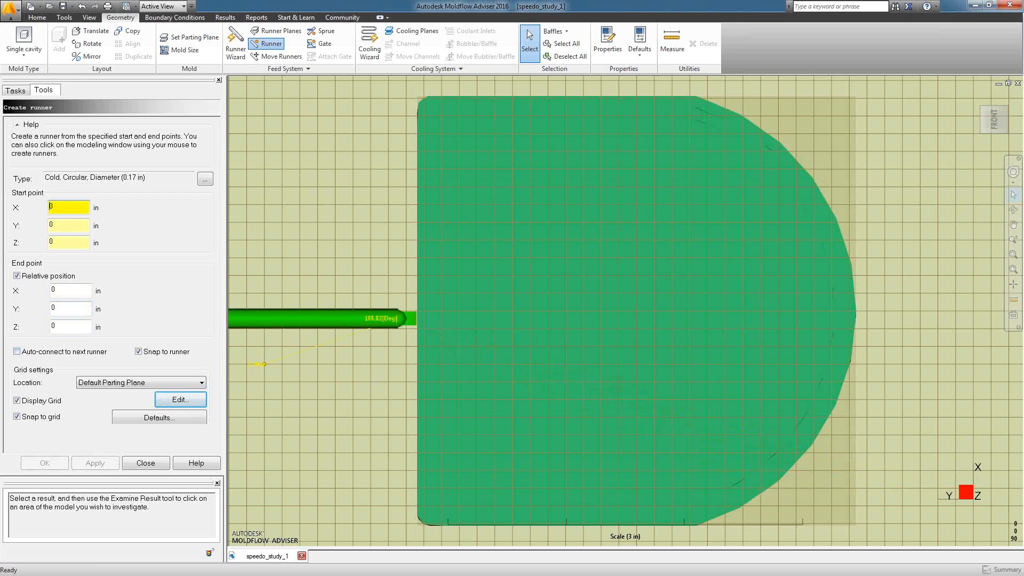
Extend the mold's +Y side to an offset of about 3.54 in so that it encloses the runner, and close the mold properties
key(z)
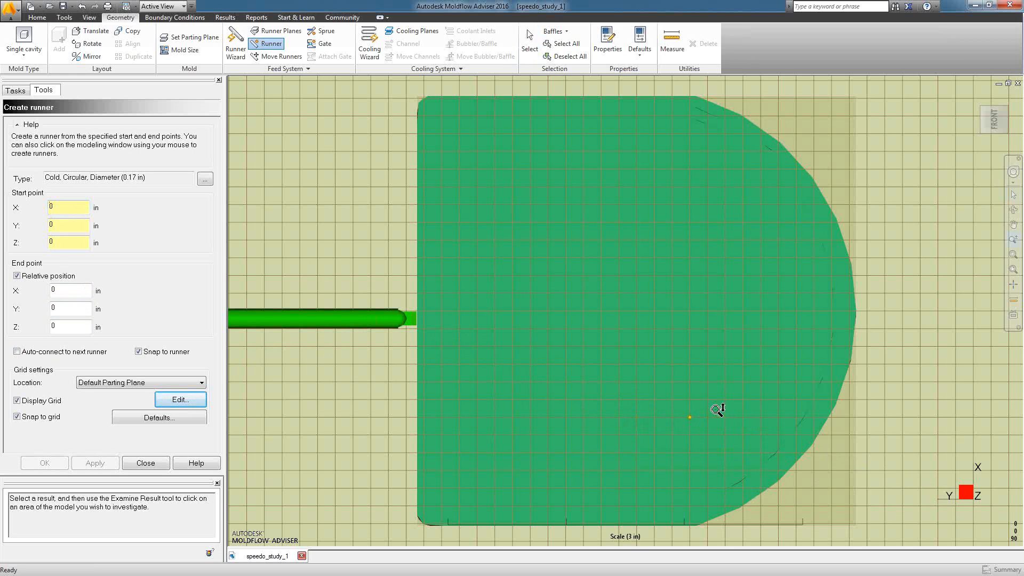
drag(718, 409, 718, 475)
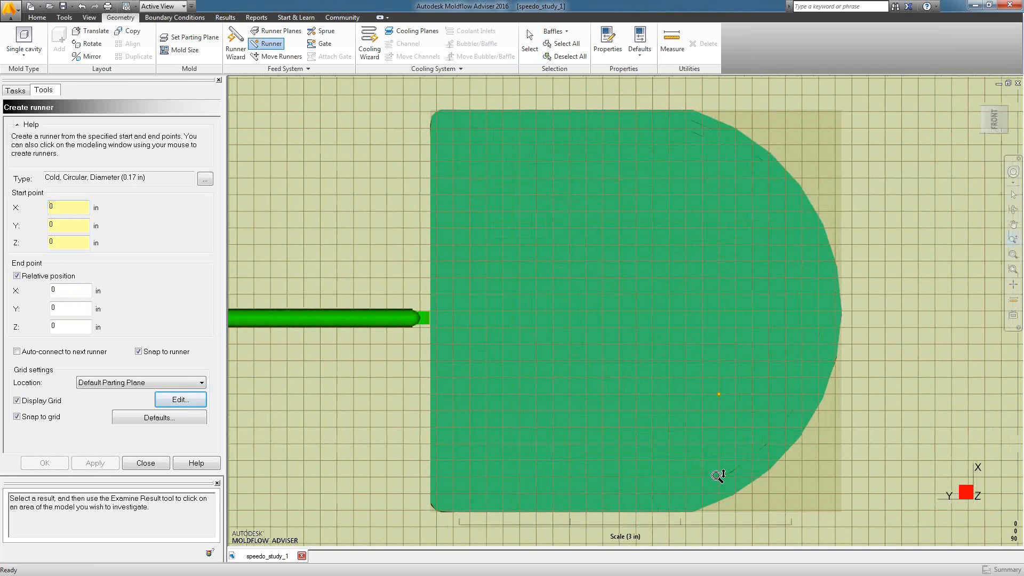
key(Escape)
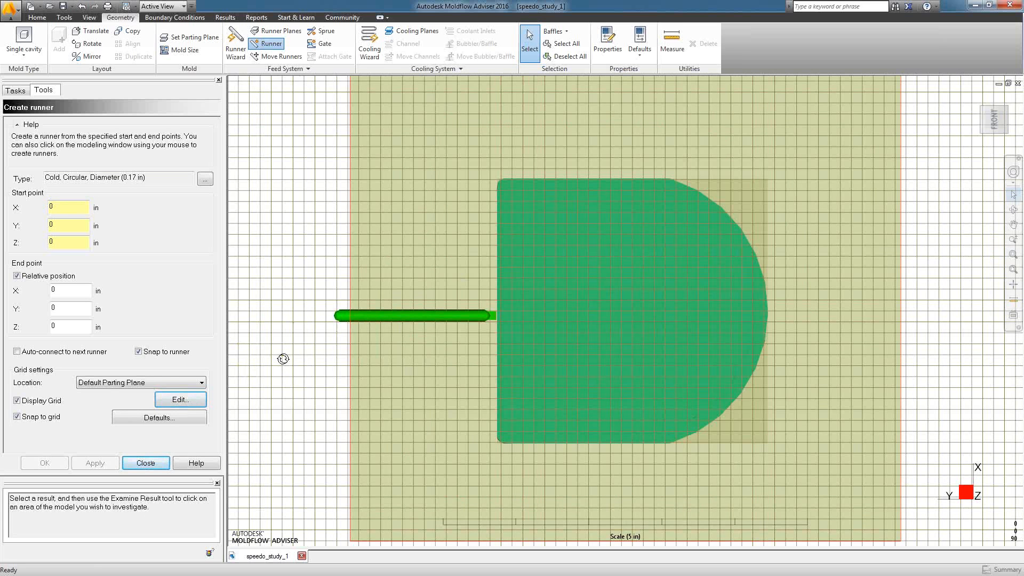
drag(283, 359, 283, 359)
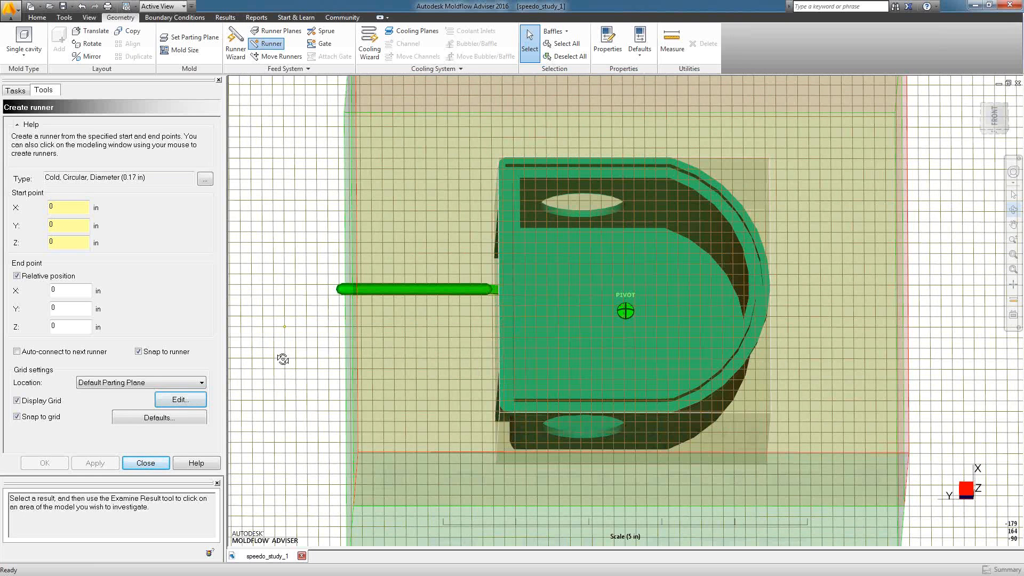
drag(283, 359, 320, 224)
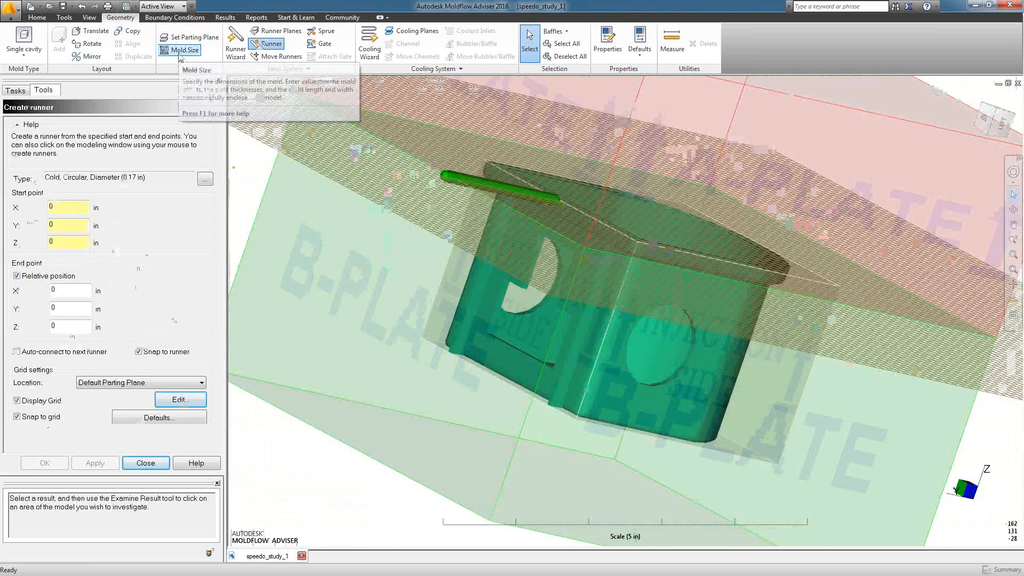
click(180, 53)
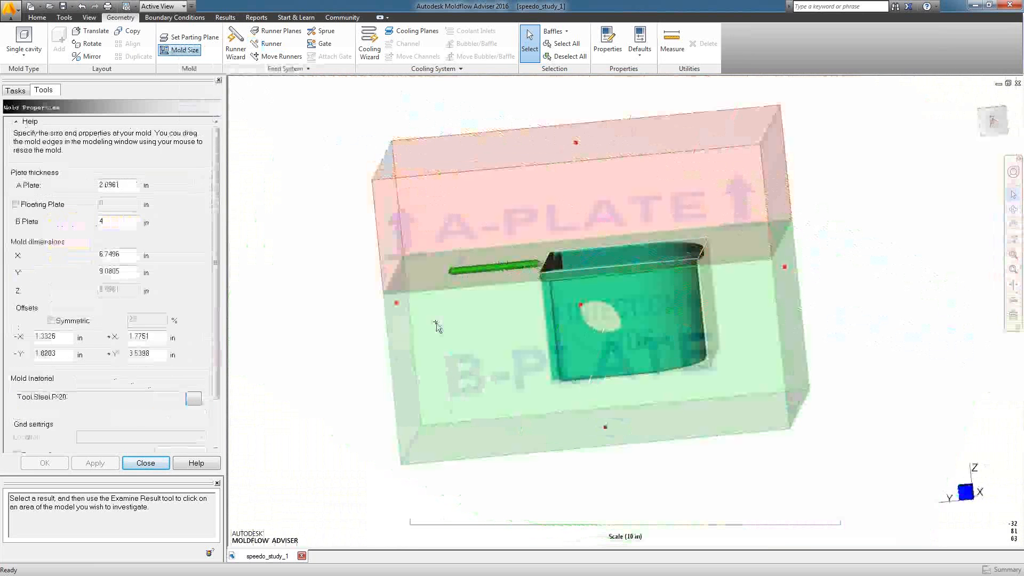
middle_drag(436, 325, 465, 325)
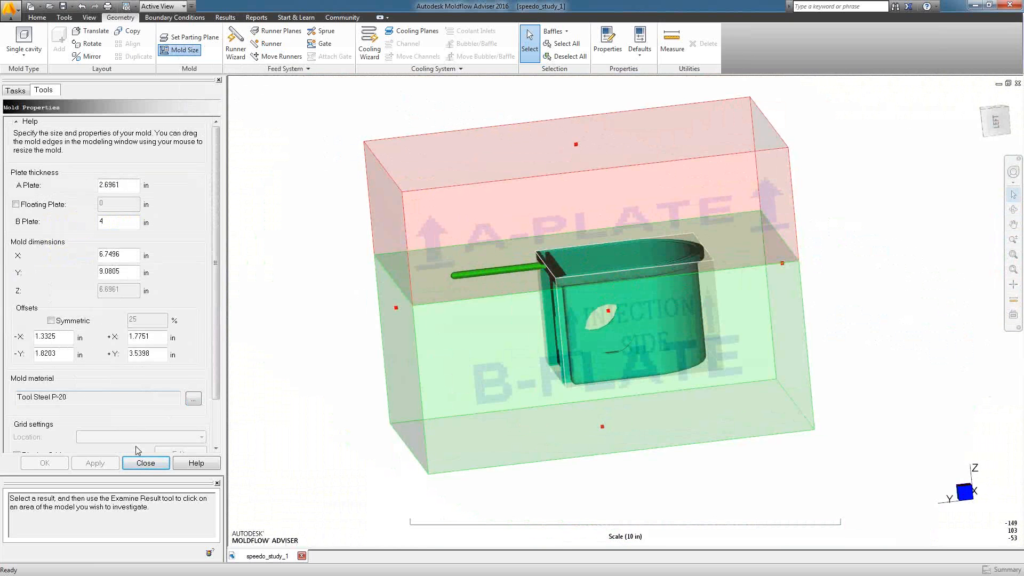
click(135, 464)
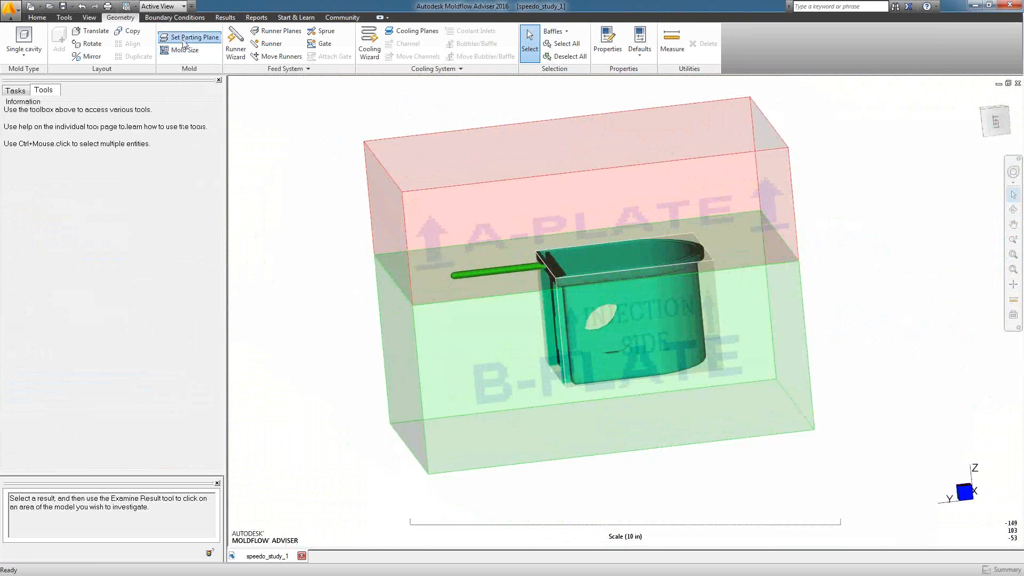
Try to raise the parting plane to a Z depth of 5.4124 in, but decline invalidating the existing runner system
click(184, 40)
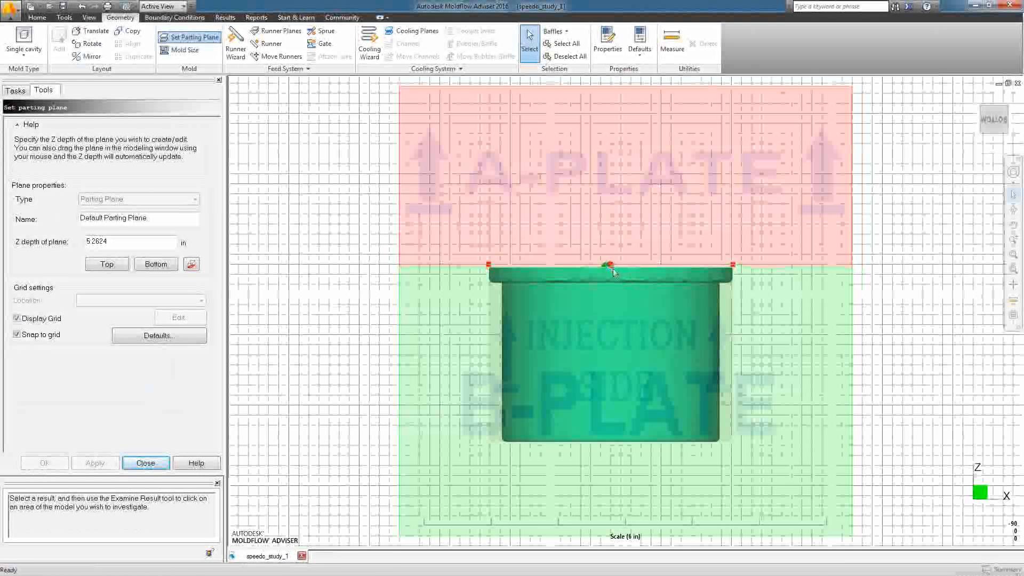
drag(613, 268, 613, 257)
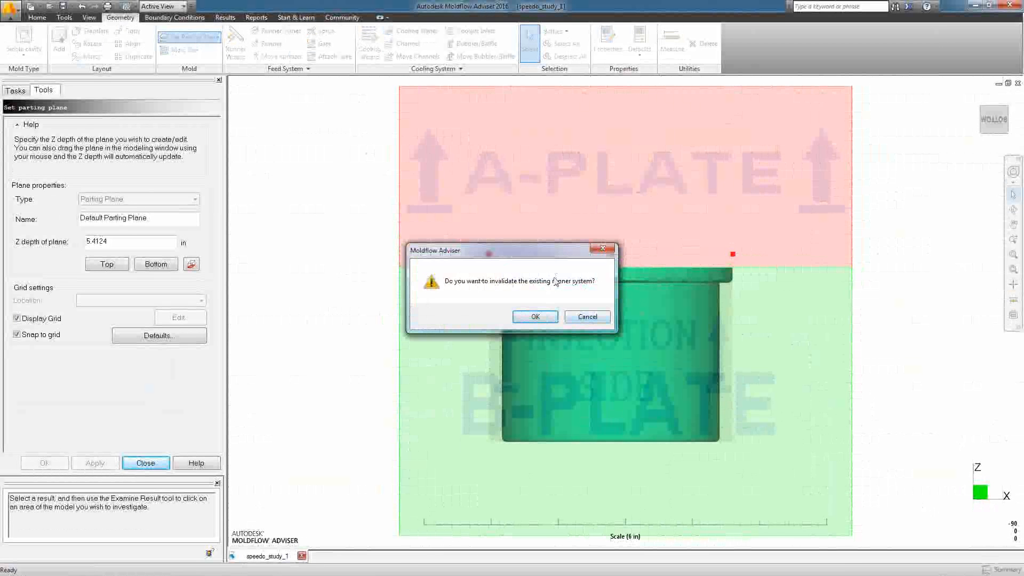
drag(504, 259, 360, 250)
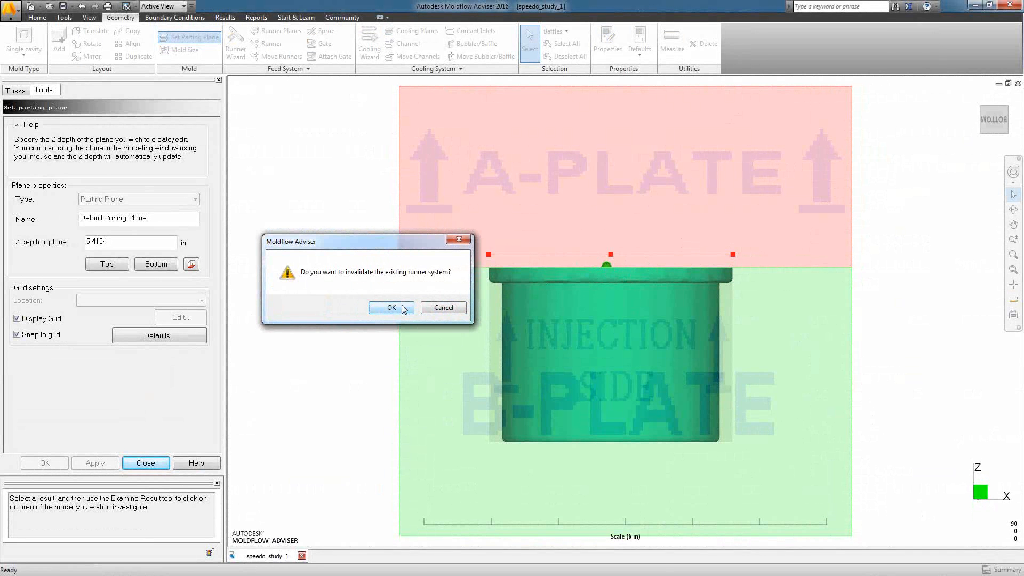
click(431, 308)
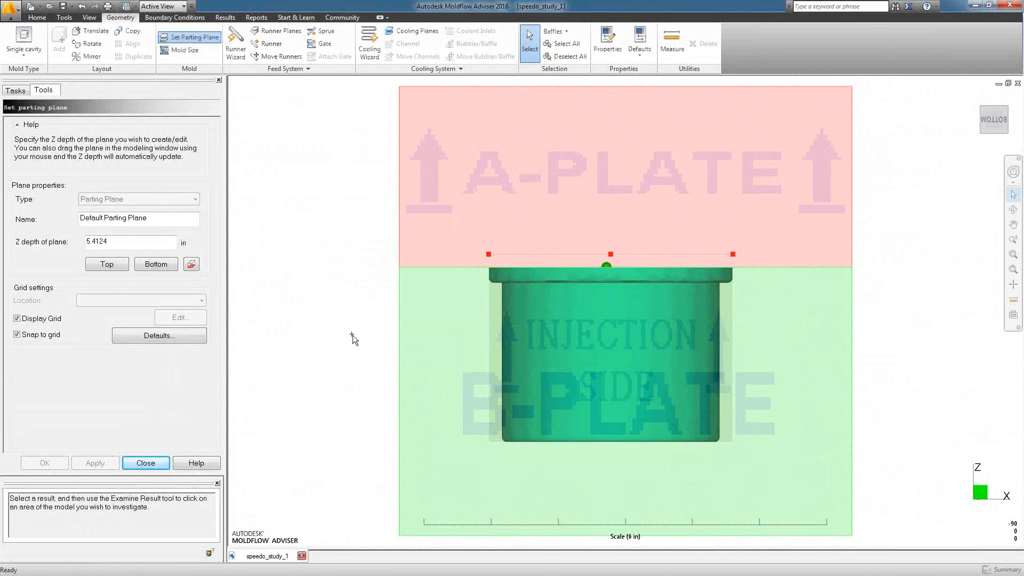
middle_drag(353, 335, 352, 334)
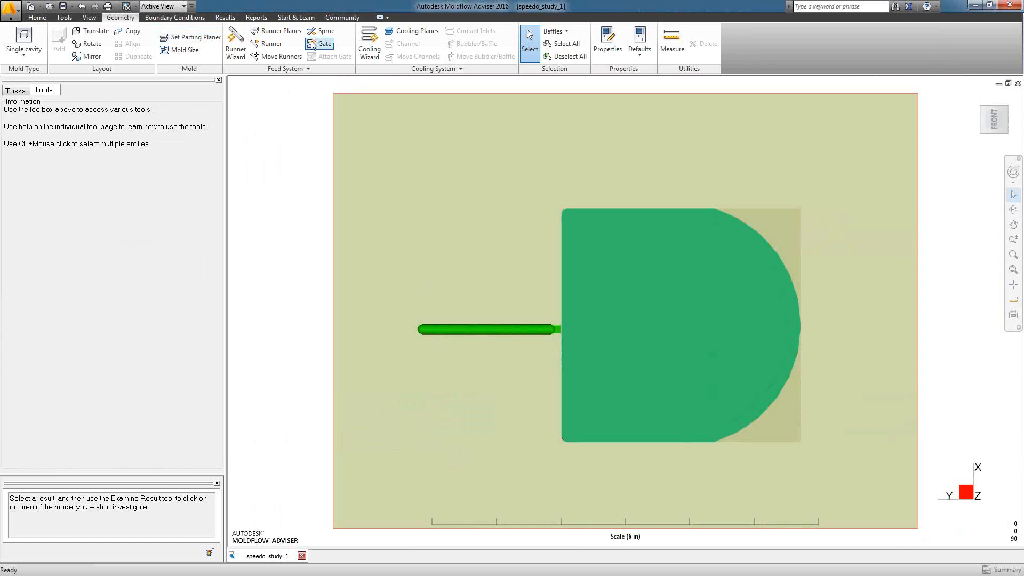
Create a cold circular tapered sprue at the runner's outer end (X -0.0643 in, Y 2.433 in) and select it
click(322, 32)
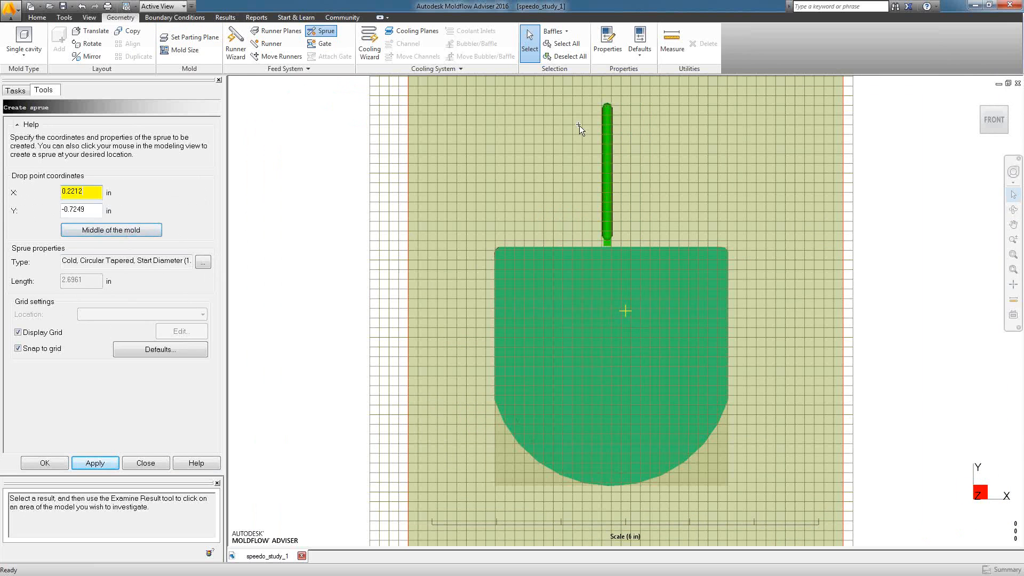
click(608, 105)
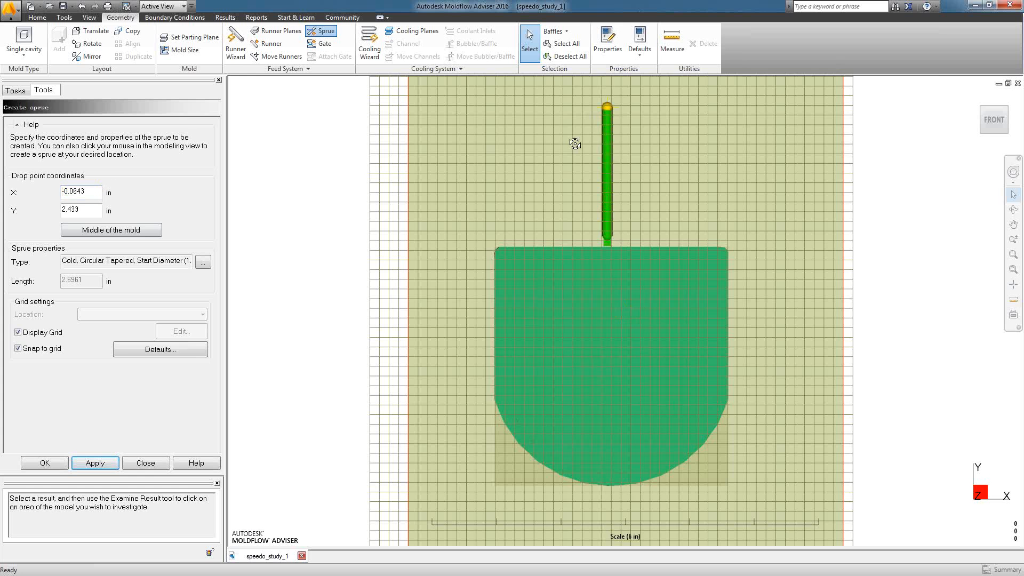
middle_drag(575, 143, 478, 187)
key(Escape)
click(402, 107)
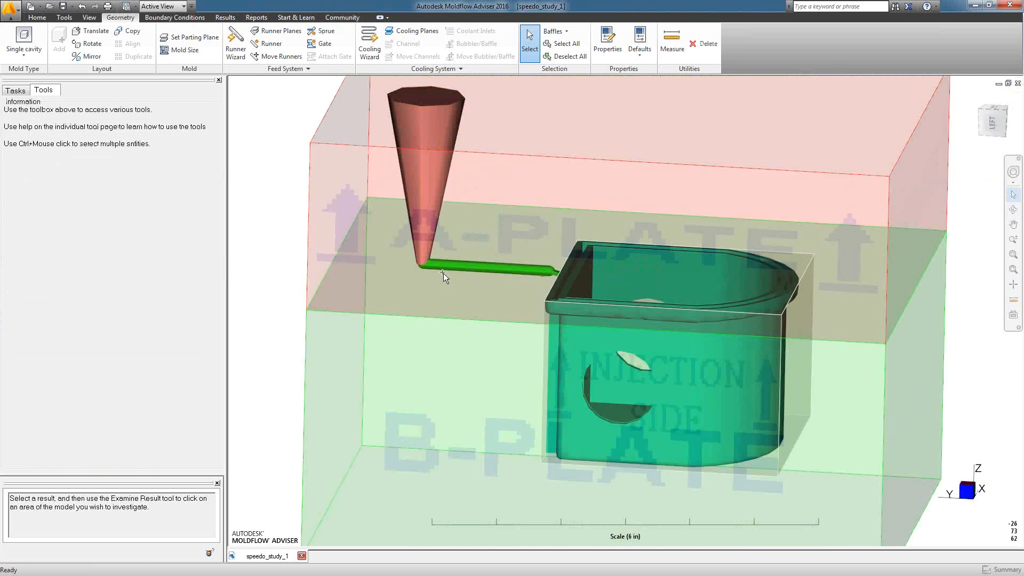
Edit the sprue's properties and apply a start diameter of 0.6 in
right_click(412, 191)
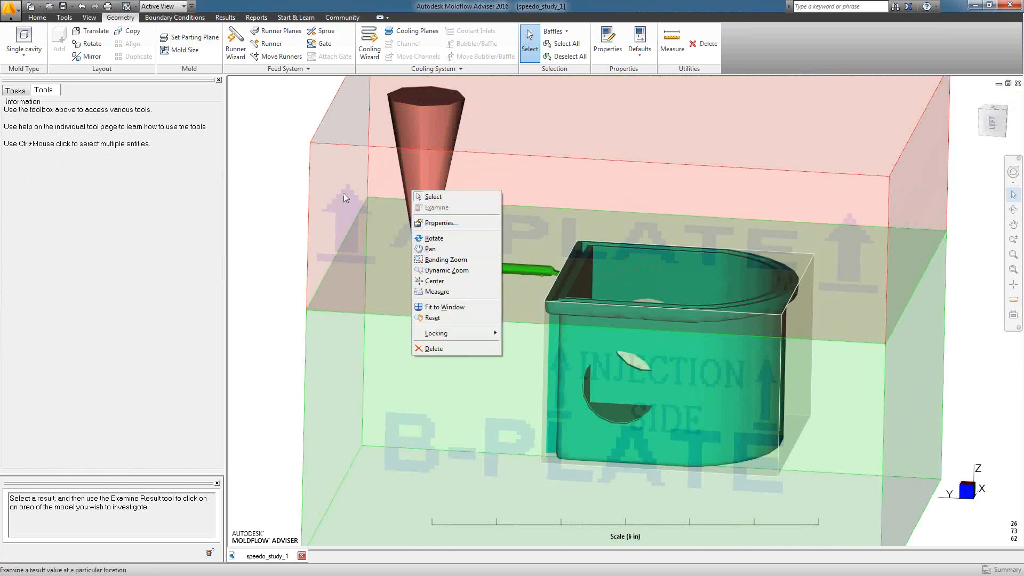
click(271, 194)
click(611, 49)
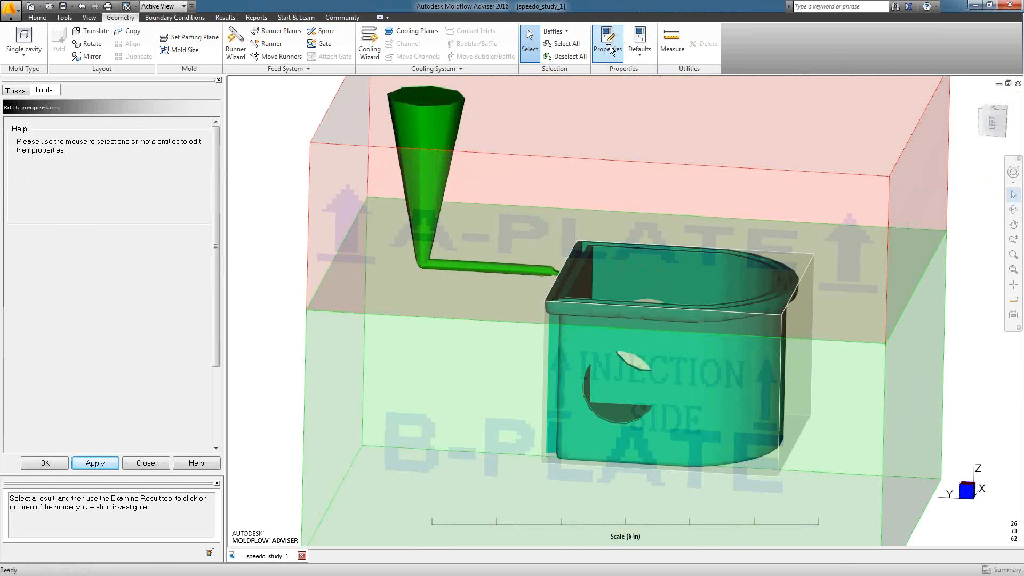
click(444, 126)
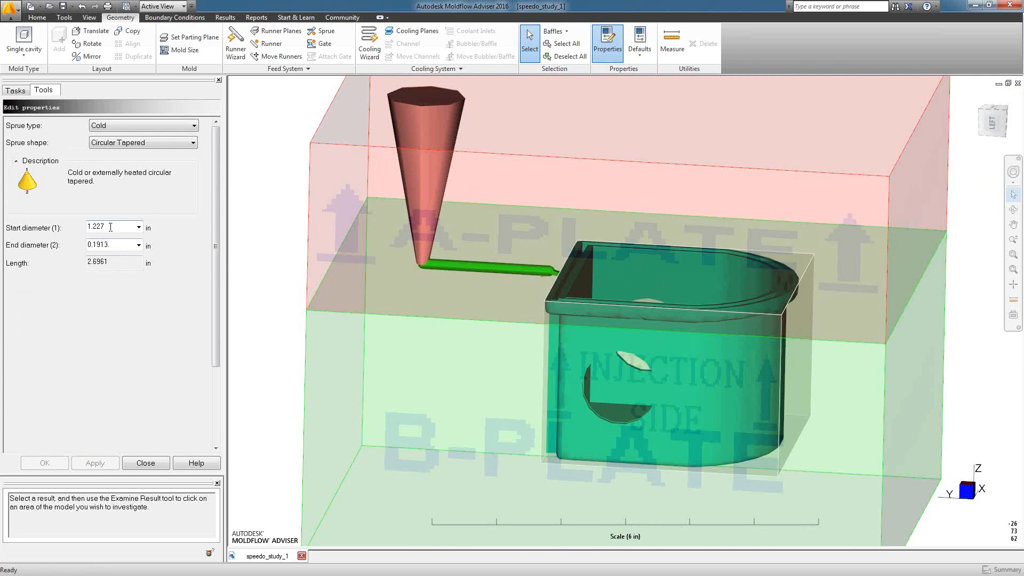
drag(111, 227, 80, 238)
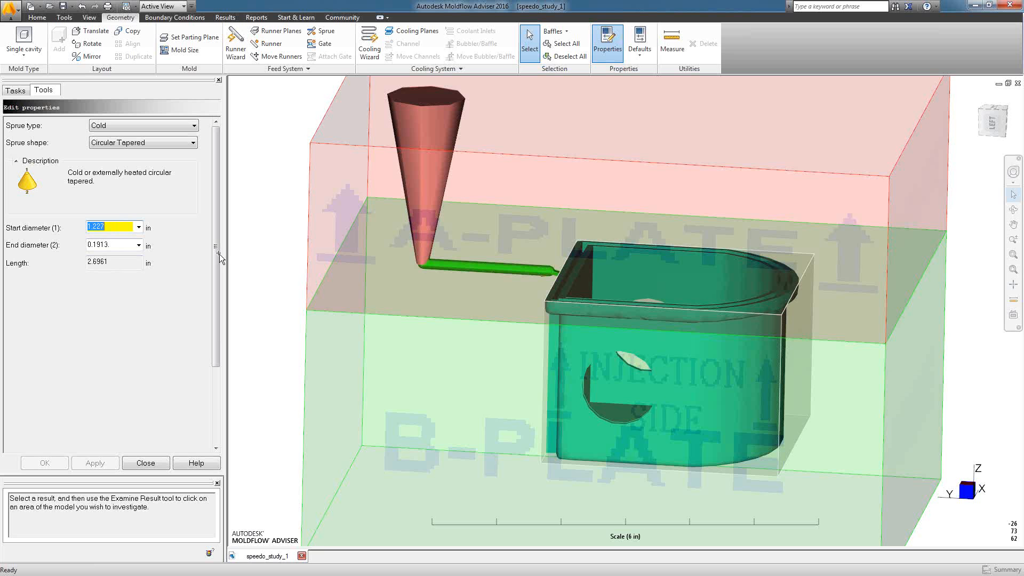
key(BackSpace)
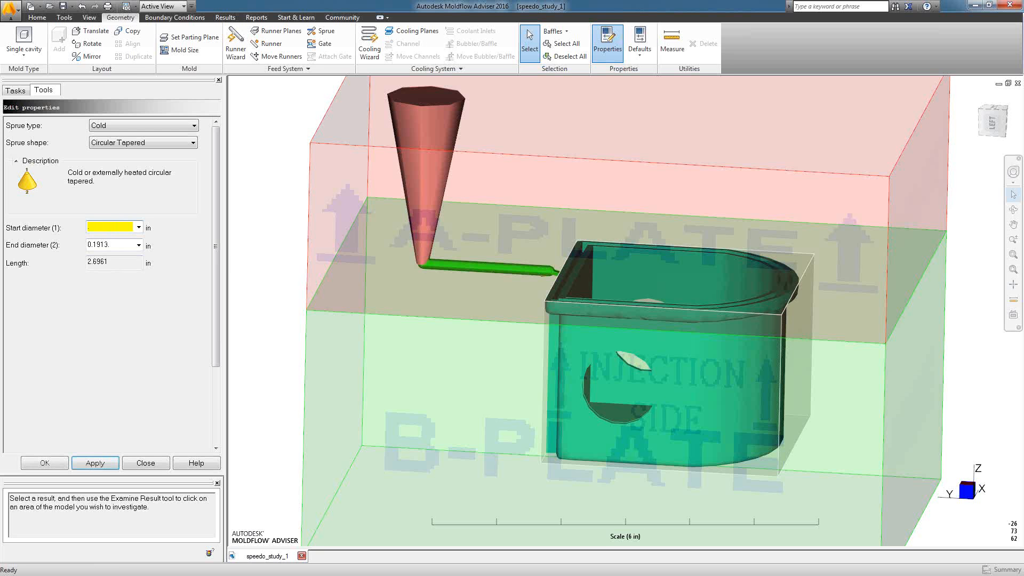
text(.6)
click(108, 467)
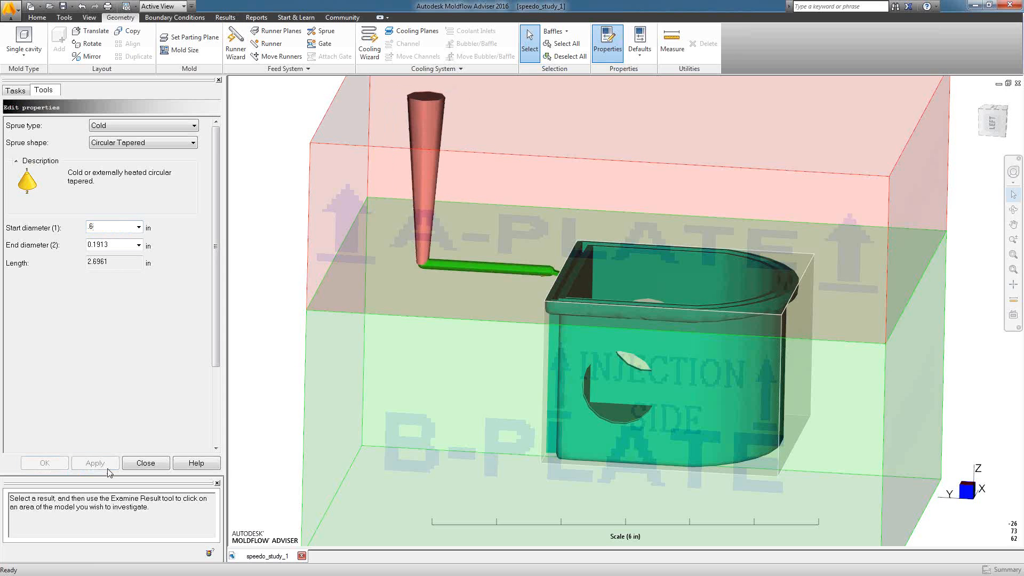
Reduce the sprue's start diameter to 0.5 in, apply it and close the sprue properties
double_click(106, 227)
key(BackSpace)
text(.5)
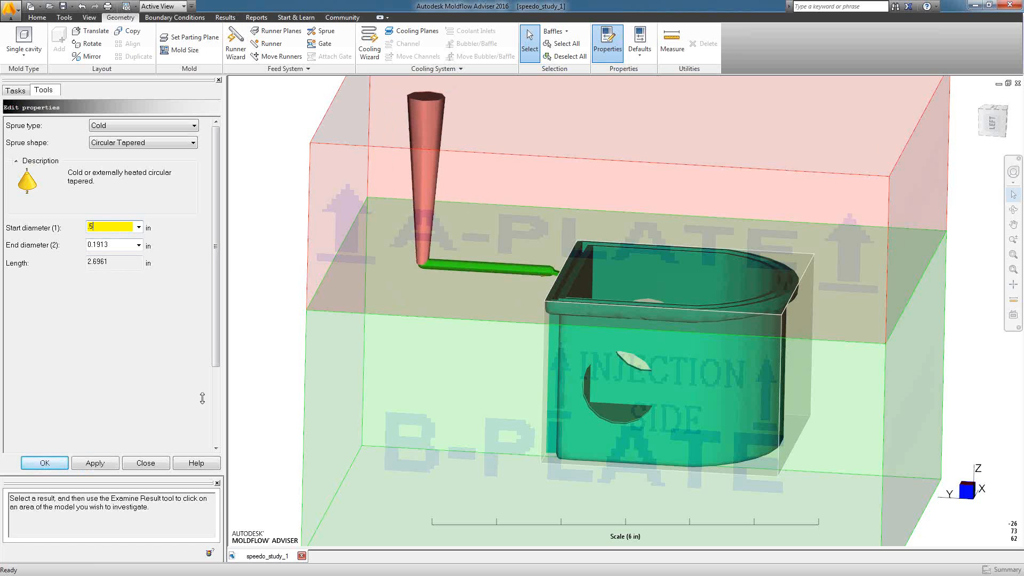
click(95, 463)
click(149, 462)
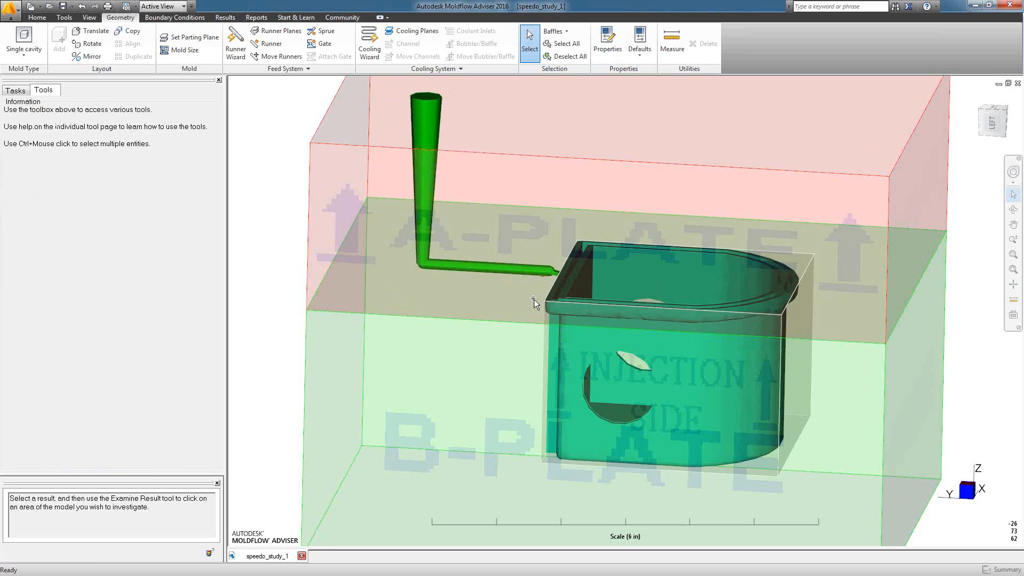
mouse_move(533, 302)
middle_down()
mouse_move(542, 302)
mouse_move(434, 356)
mouse_move(563, 359)
mouse_move(574, 270)
middle_up()
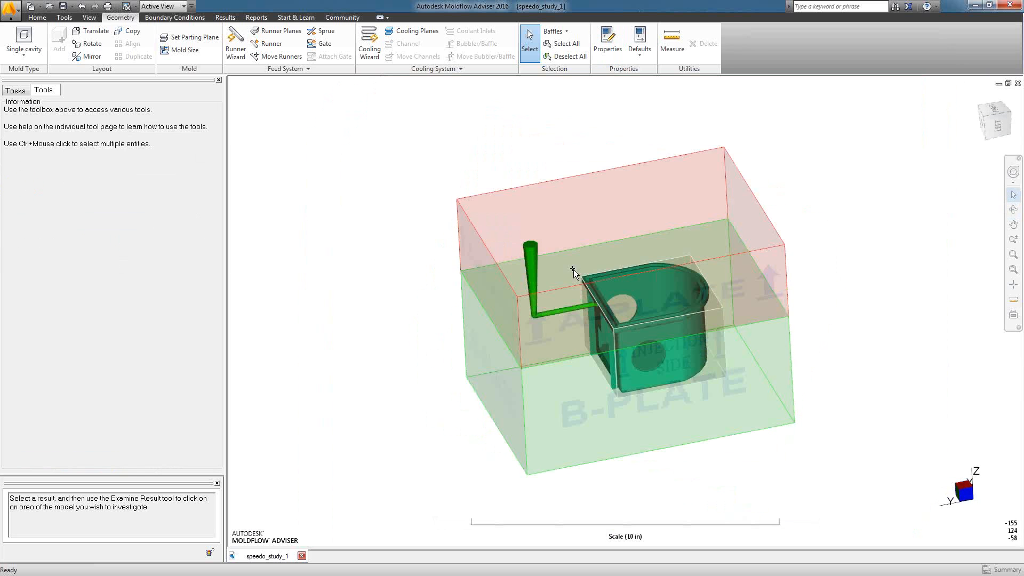
click(278, 68)
click(238, 49)
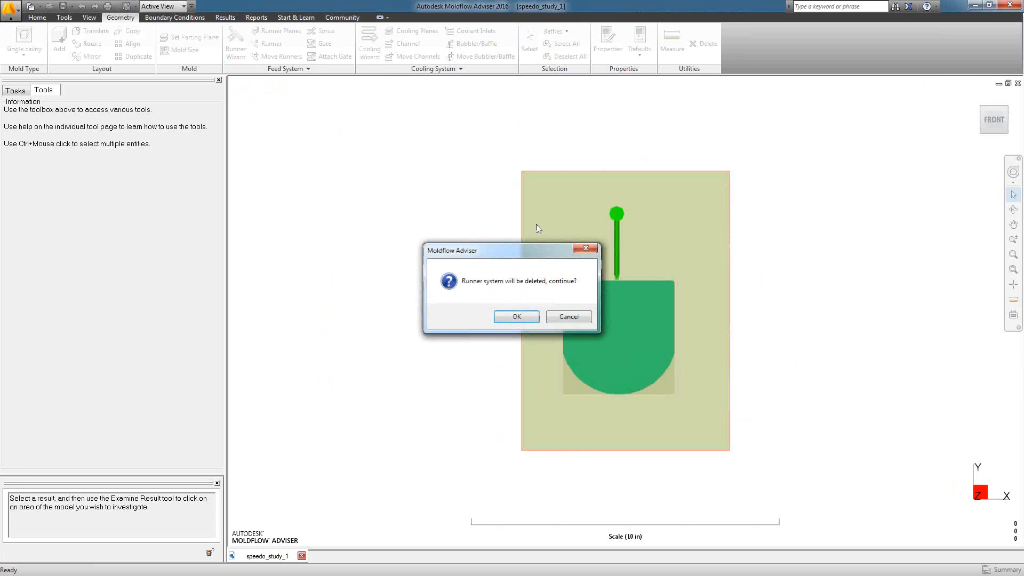
key(Escape)
View the options for importing a runner system and leave them without importing anything
click(288, 68)
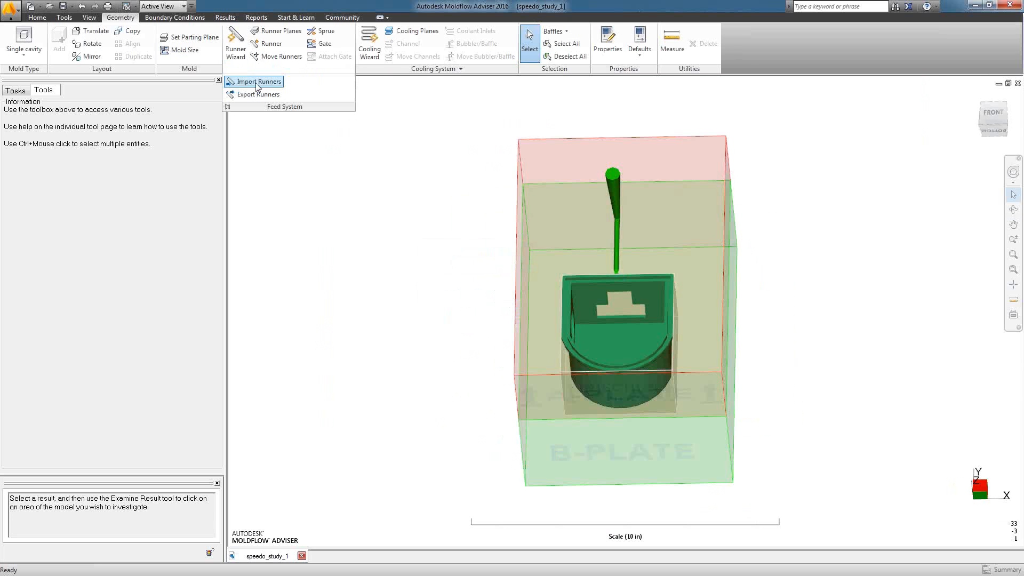
click(258, 83)
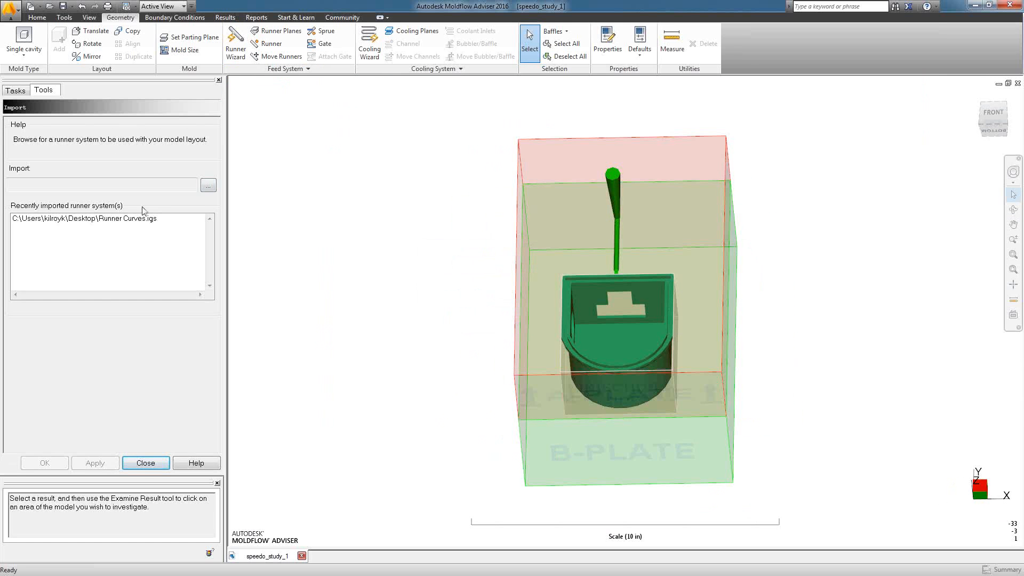
click(145, 464)
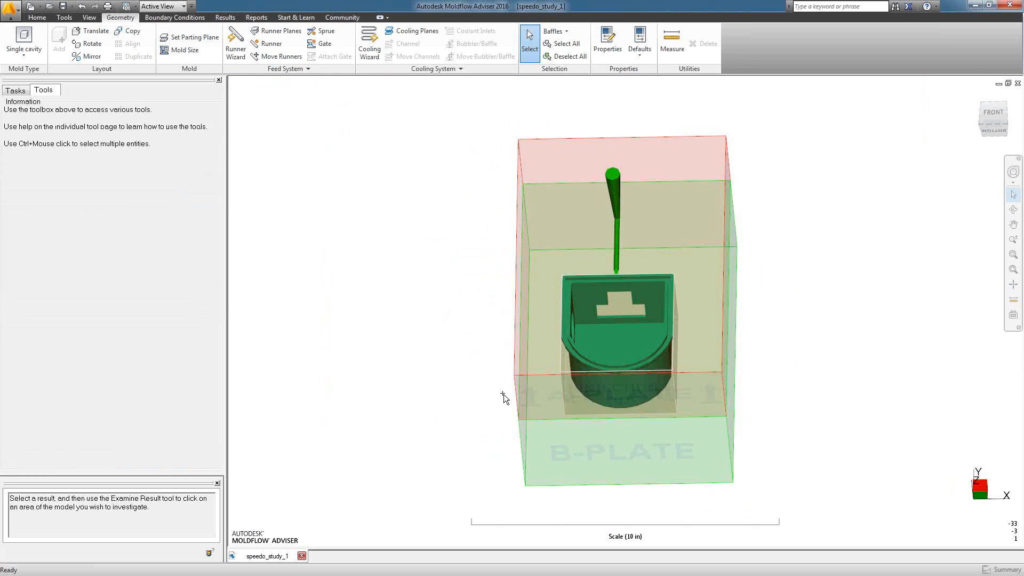
middle_drag(503, 394, 596, 339)
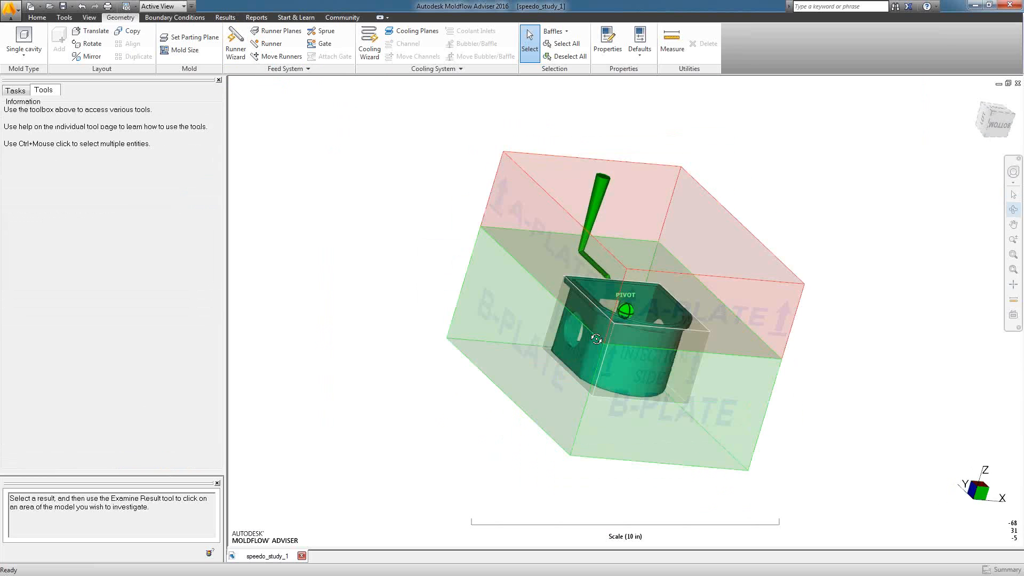
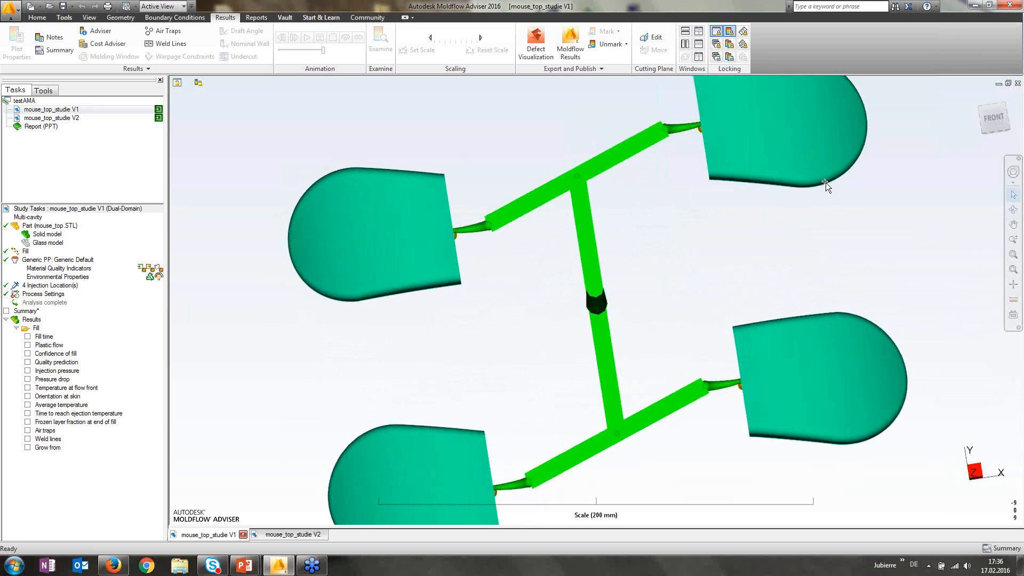
Examine the four-cavity layout and feed system of mouse_top_studie V1 from the front and at an angle
click(999, 122)
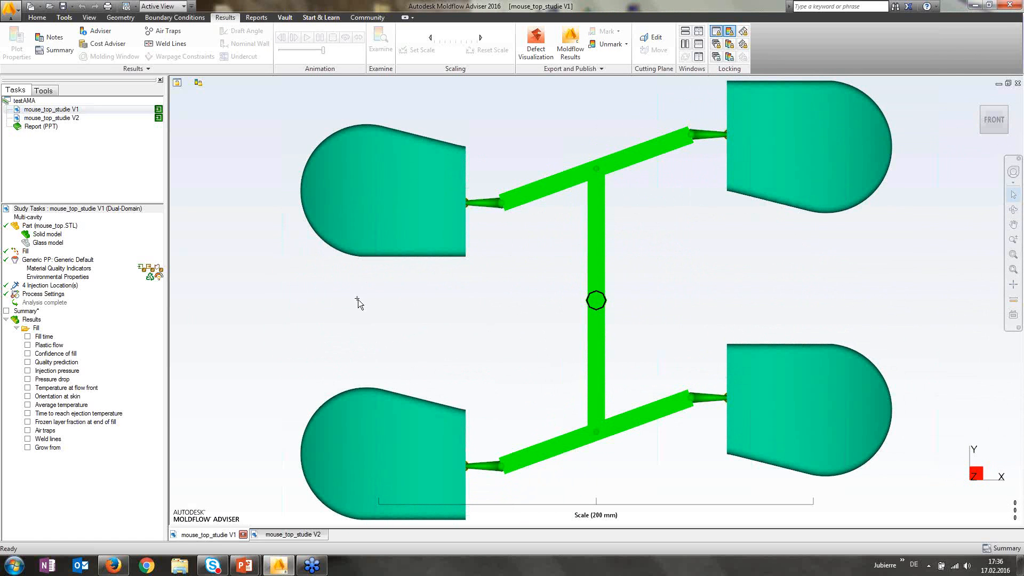
click(120, 17)
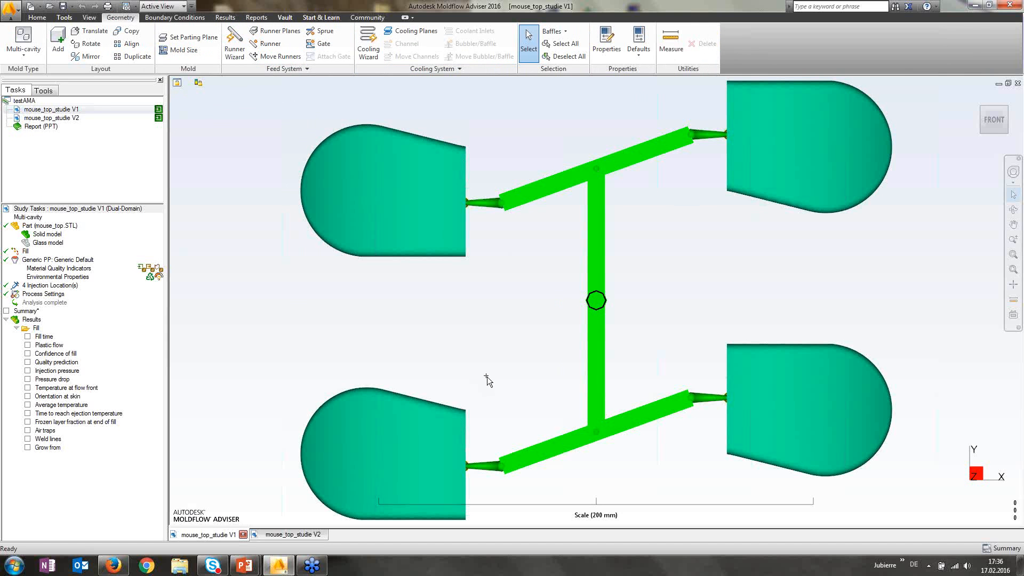
mouse_move(517, 376)
middle_down()
mouse_move(540, 266)
mouse_move(583, 245)
mouse_move(567, 258)
mouse_move(581, 278)
middle_up()
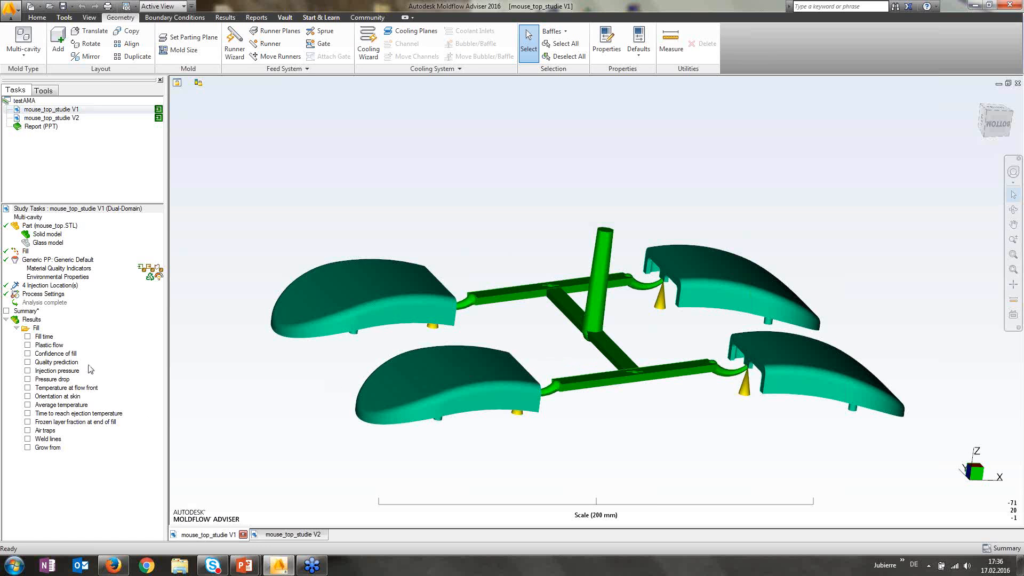
Display the Fill time result of mouse_top_studie V1, play its filling animation and pause it at 0.9028 s
click(28, 336)
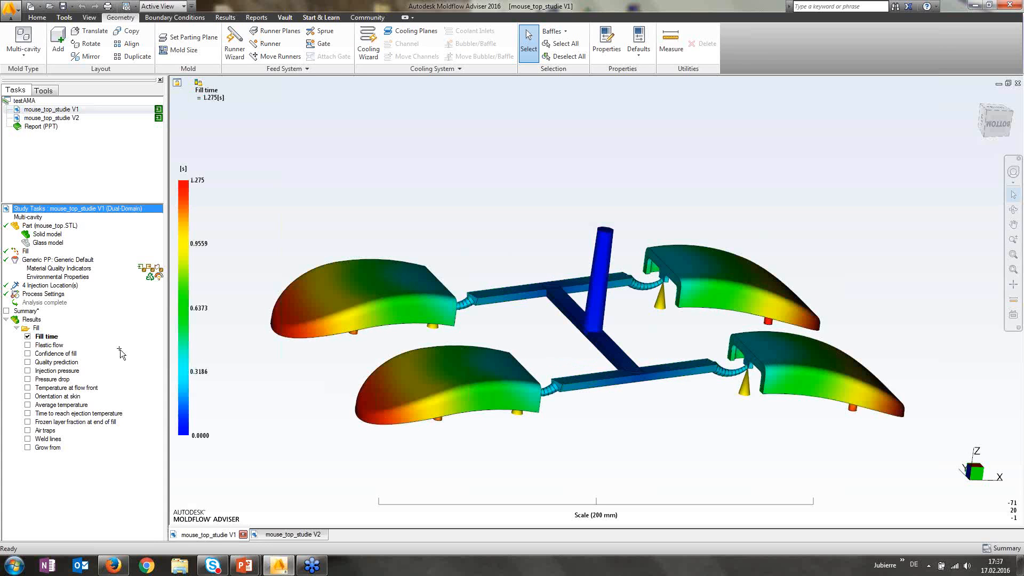
mouse_move(300, 409)
middle_down()
mouse_move(298, 434)
mouse_move(292, 425)
middle_up()
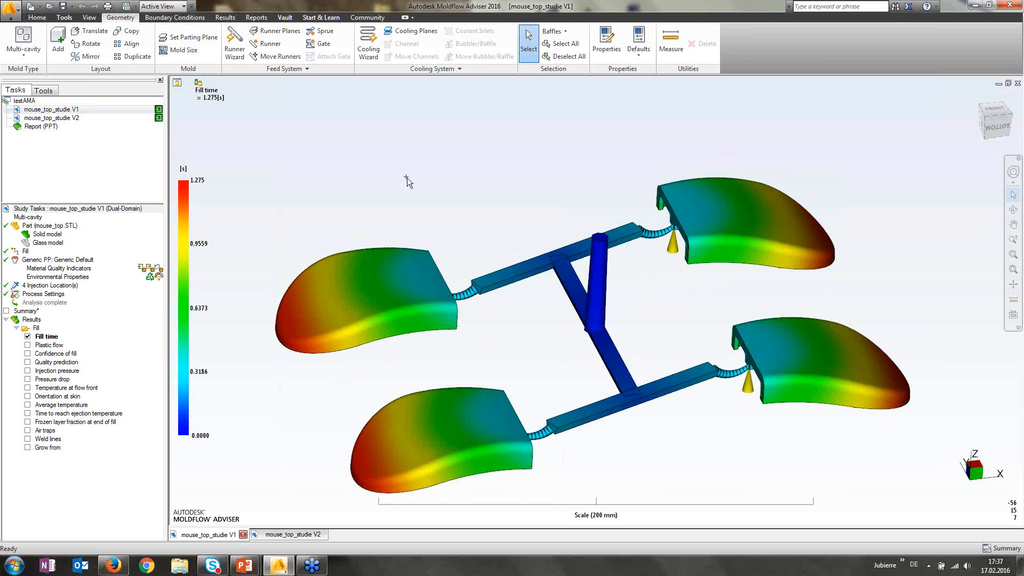
click(231, 19)
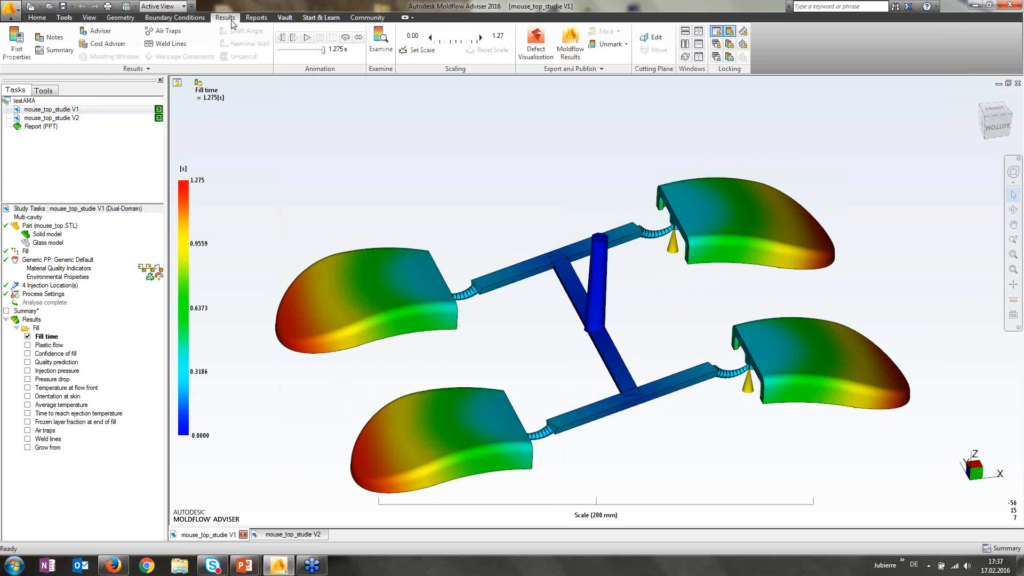
click(308, 38)
click(294, 42)
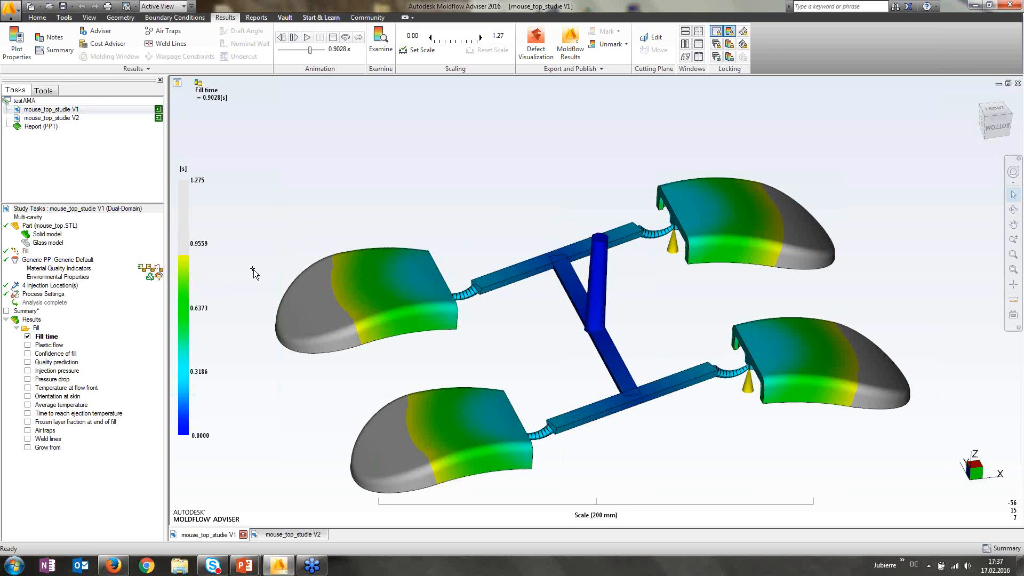
Review the Fill time plot properties for method, animation, scaling, part display and optional settings, and cancel without changes
click(44, 337)
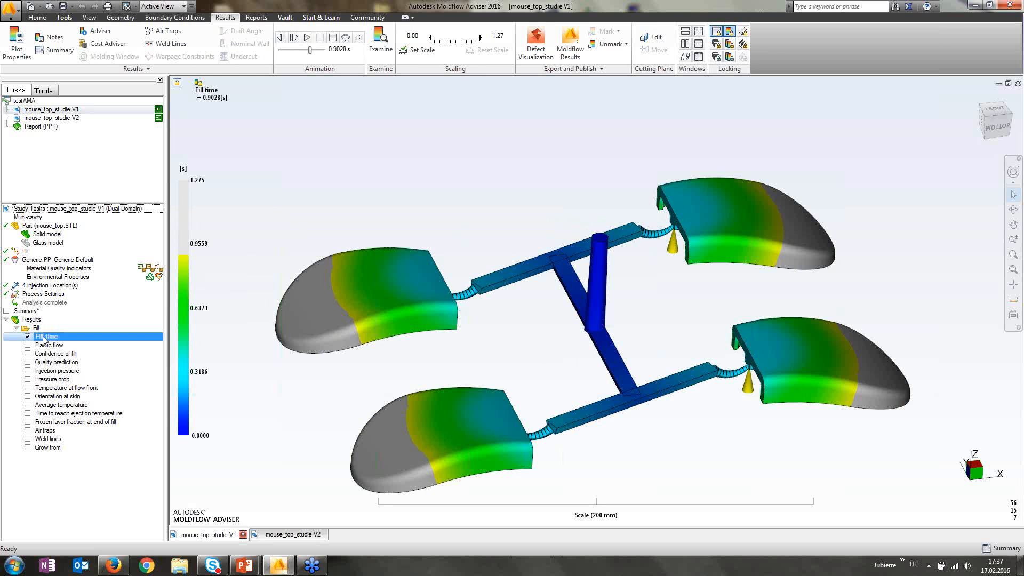
right_click(44, 339)
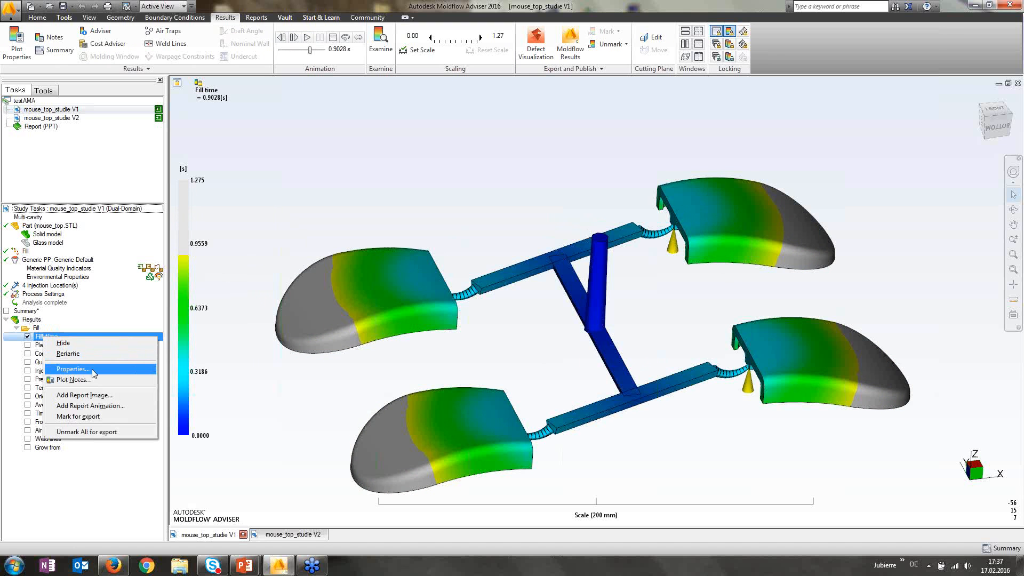
click(73, 369)
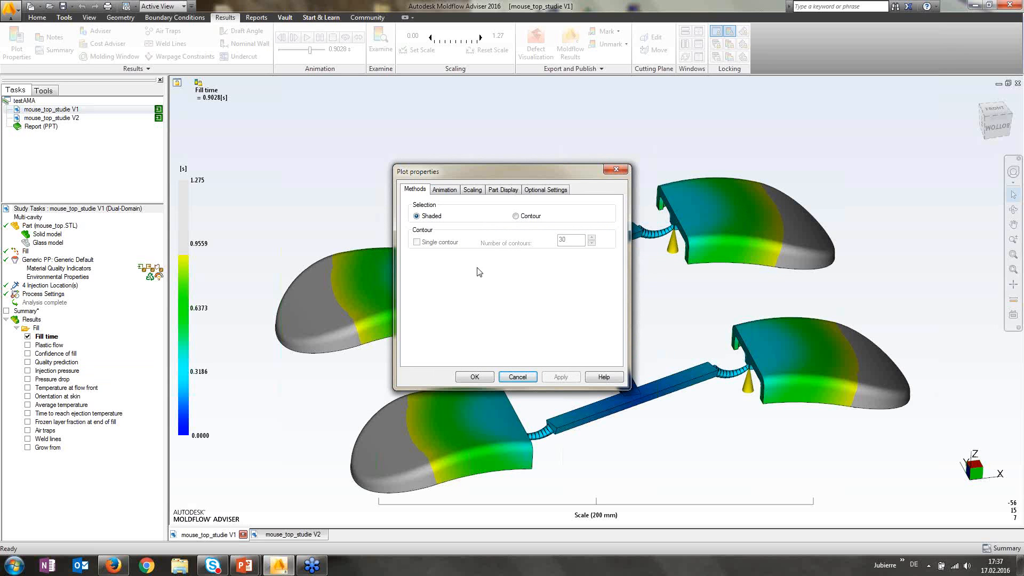
click(444, 189)
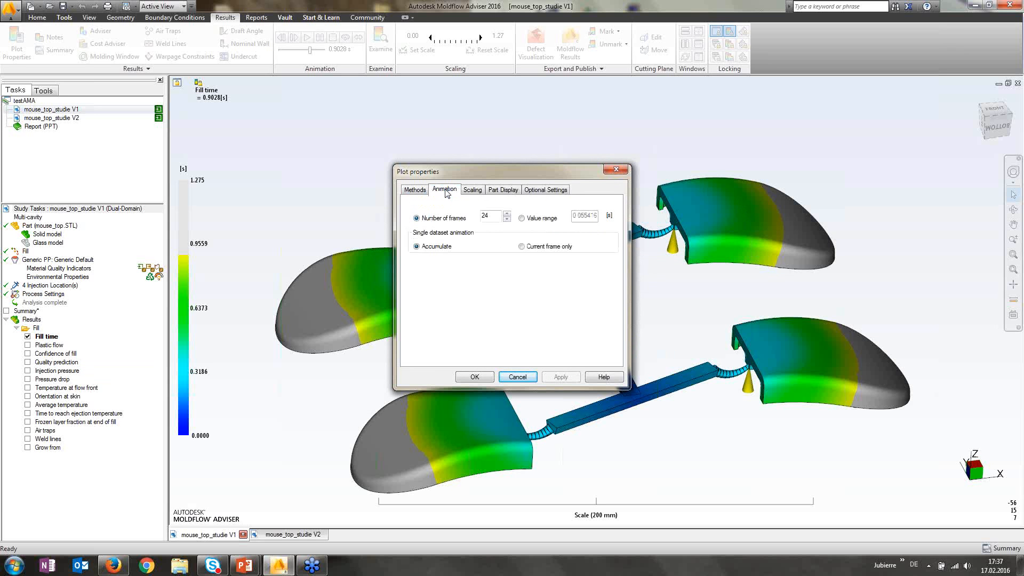
click(472, 193)
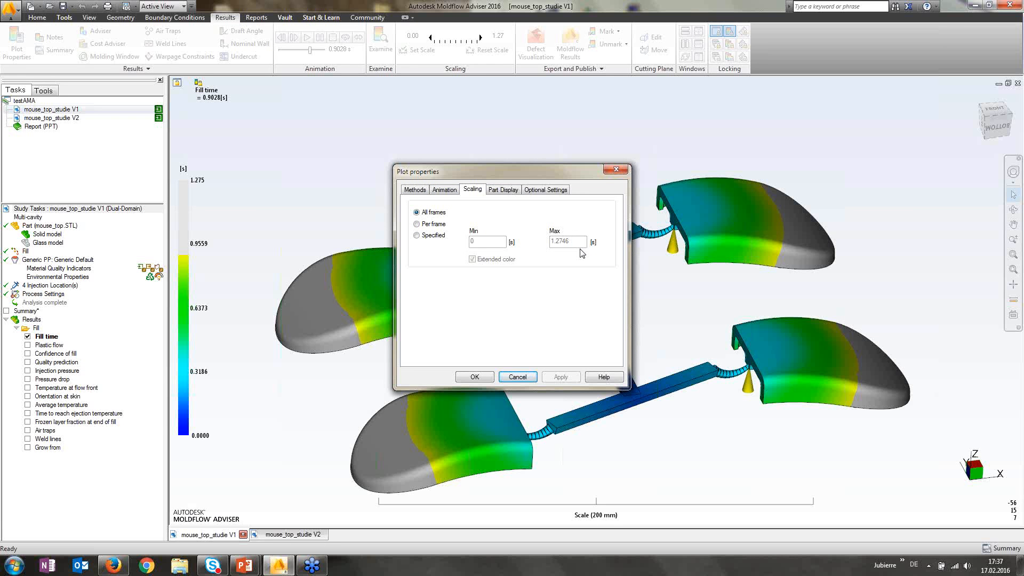
click(505, 192)
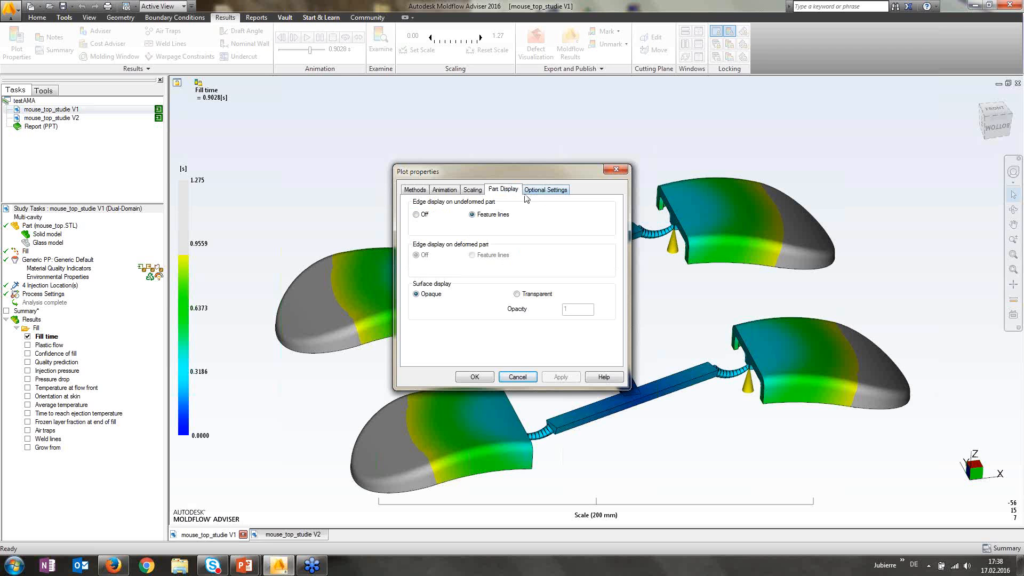
click(556, 192)
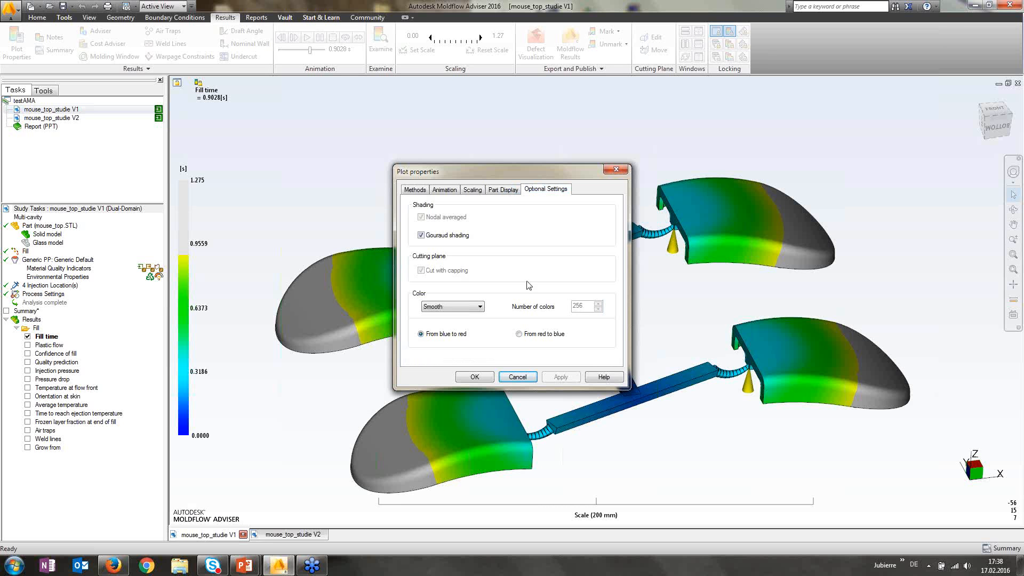
click(516, 377)
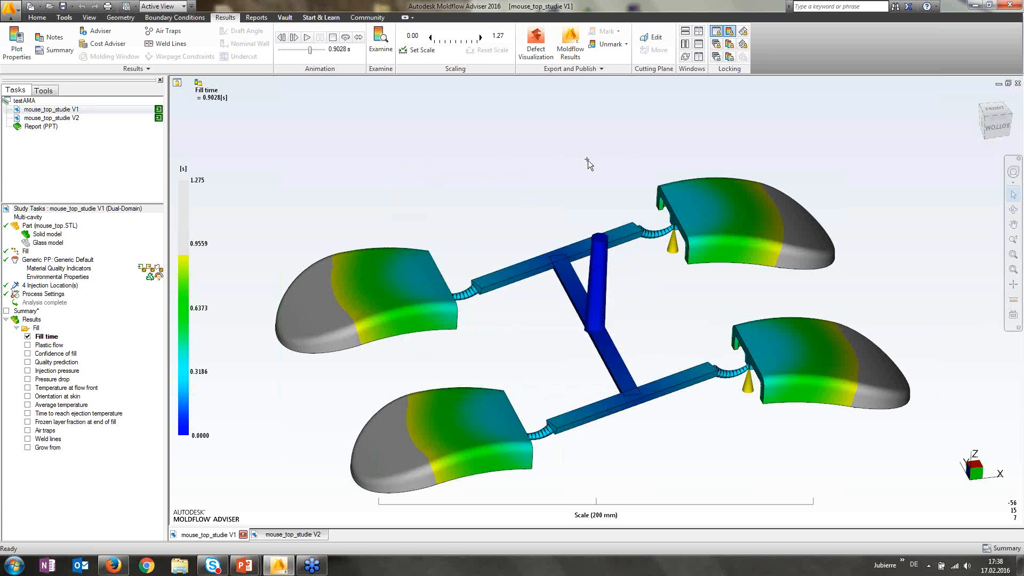
Tile mouse_top_studie V1 and V2 side by side and compare their fill time plots on the cavities and runners
click(686, 45)
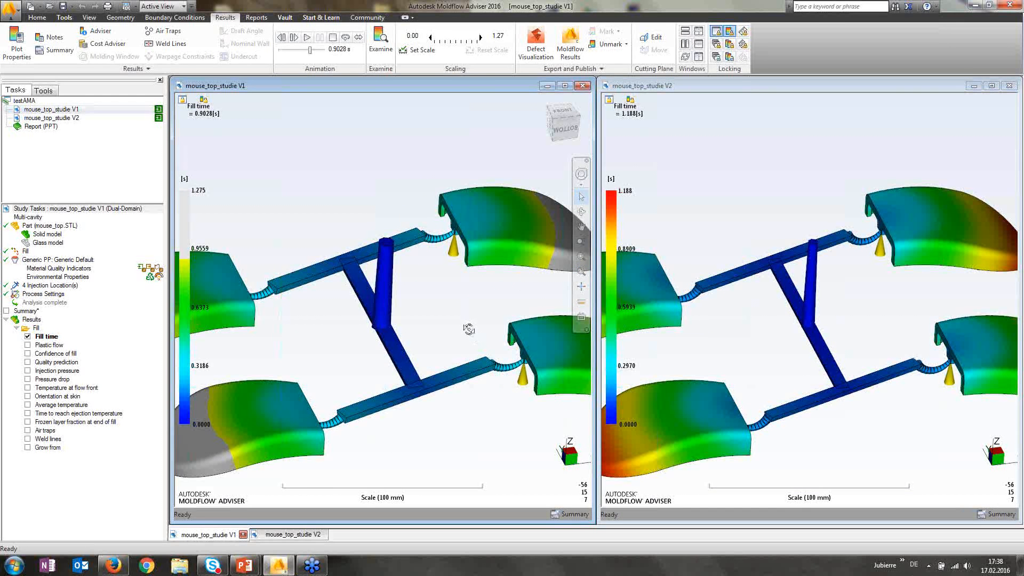
mouse_move(469, 327)
shift+middle_down()
mouse_move(469, 315)
mouse_move(501, 297)
mouse_move(494, 340)
mouse_move(434, 393)
mouse_move(521, 268)
mouse_move(508, 343)
mouse_move(539, 293)
mouse_move(497, 209)
mouse_move(437, 219)
shift+middle_up()
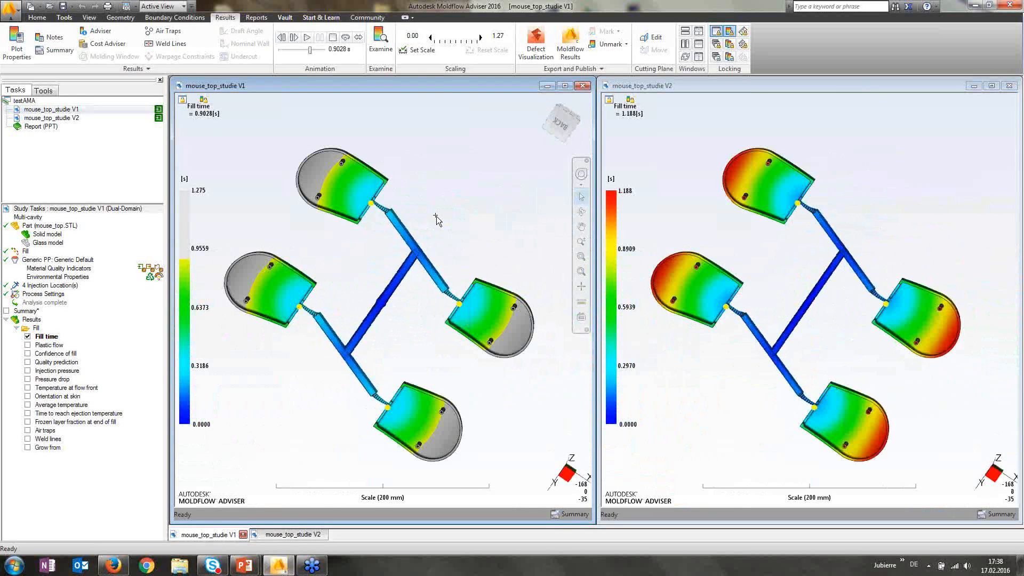
scroll(423, 282, up, 5)
middle_drag(423, 282, 420, 196)
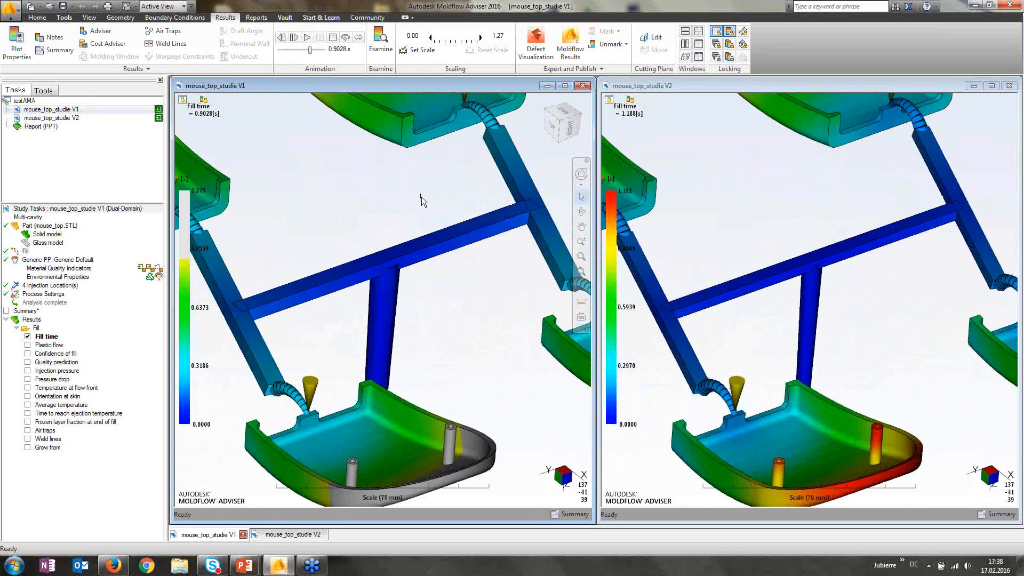
scroll(462, 316, down, 5)
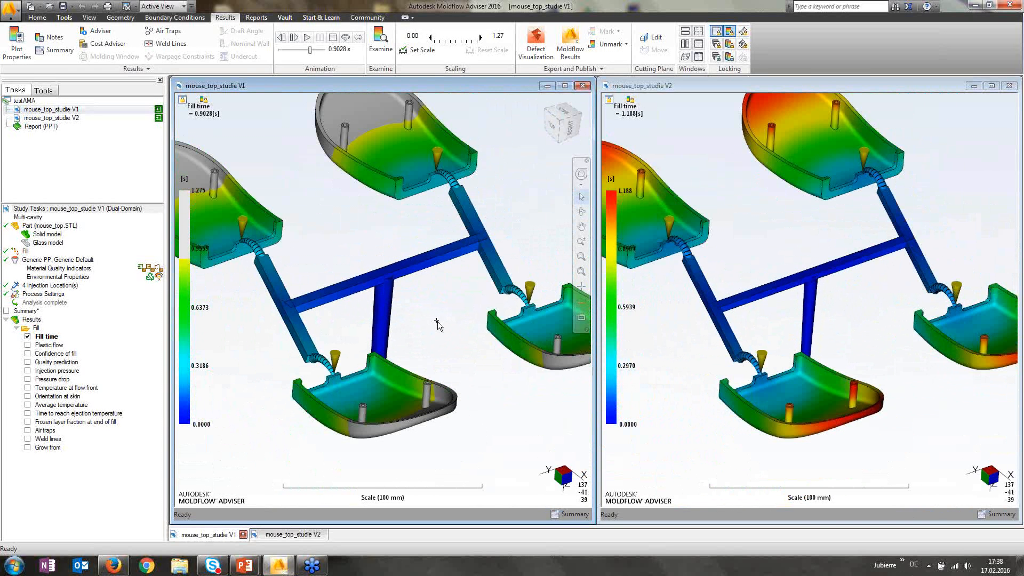
Lock the animations of both studies together and play the Fill time animation in V1 and V2 simultaneously
click(743, 43)
click(306, 37)
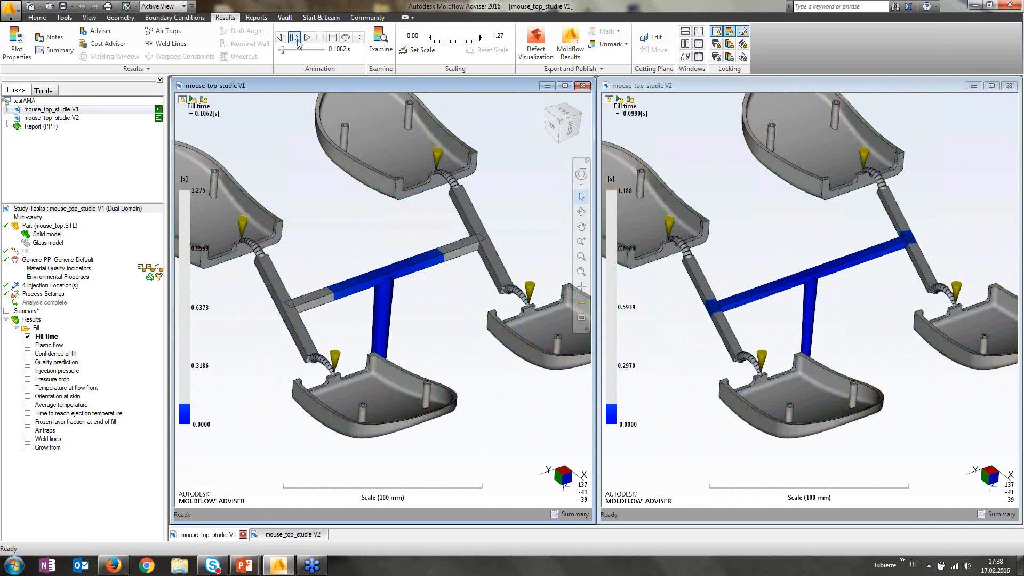
Play the locked Fill time animations of V1 and V2 to the end and compare the filled cavities from the outer side
click(320, 38)
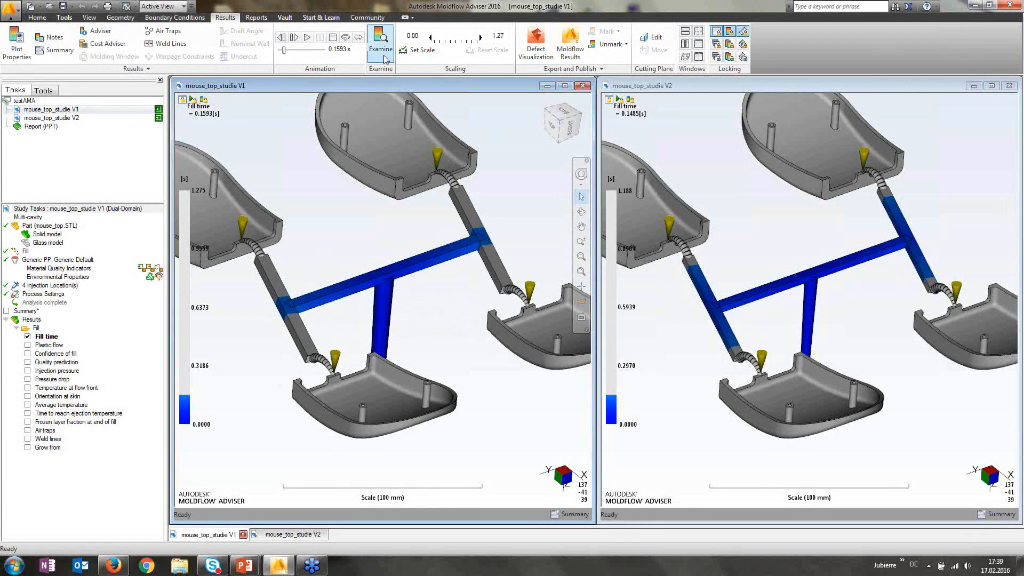
click(307, 37)
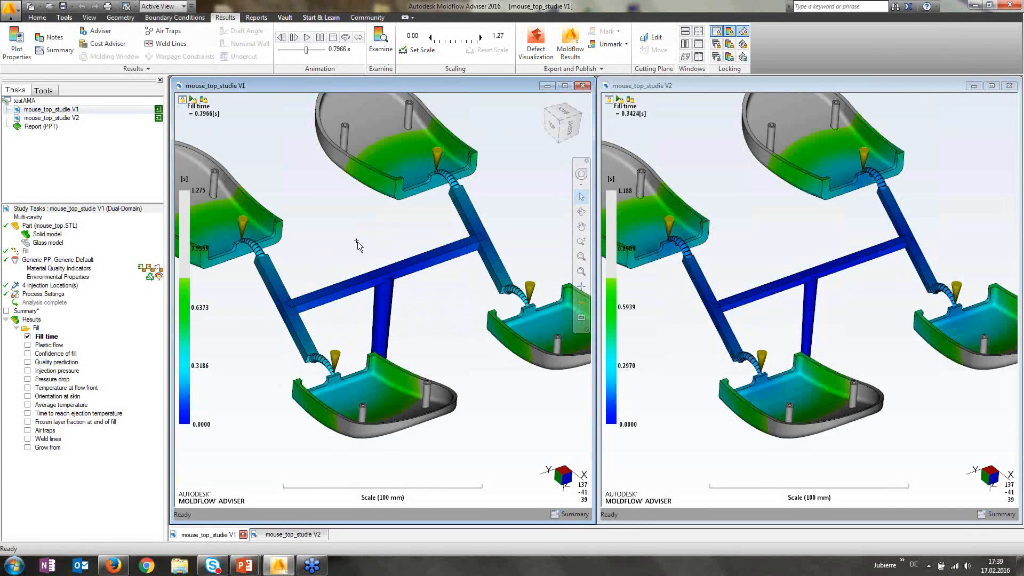
mouse_move(358, 242)
middle_down()
mouse_move(400, 258)
mouse_move(298, 153)
mouse_move(279, 258)
mouse_move(401, 278)
mouse_move(431, 318)
mouse_move(425, 307)
mouse_move(414, 320)
mouse_move(434, 311)
middle_up()
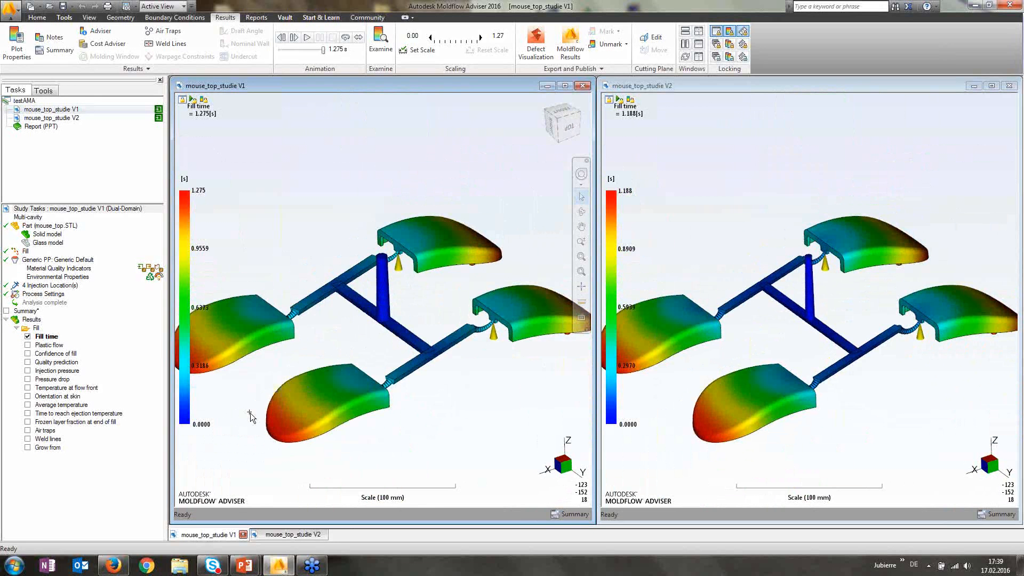
Review the General and Mold summary pages of mouse_top_studie V1, and close the summary
click(573, 514)
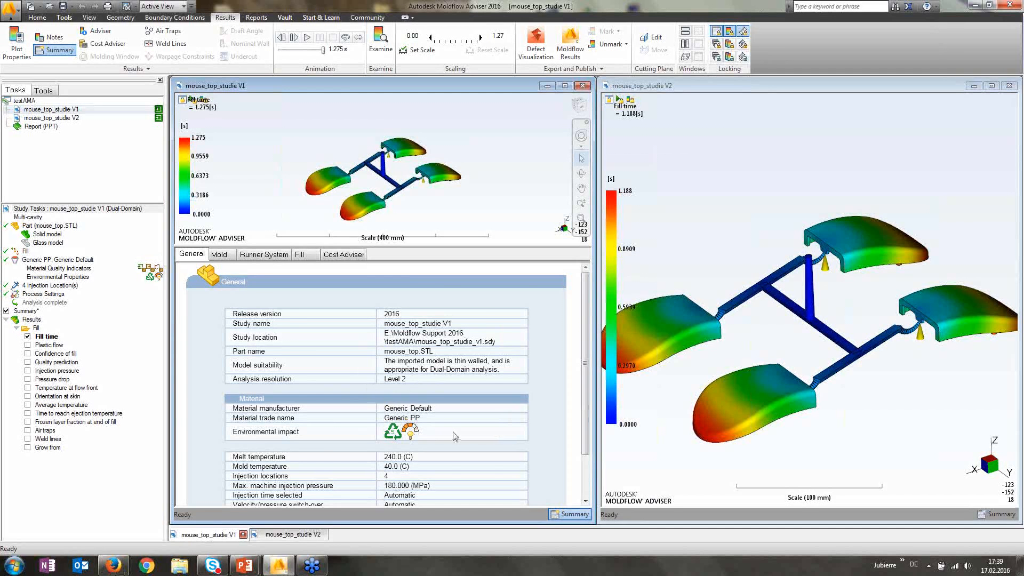
scroll(438, 393, down, 2)
scroll(436, 395, up, 2)
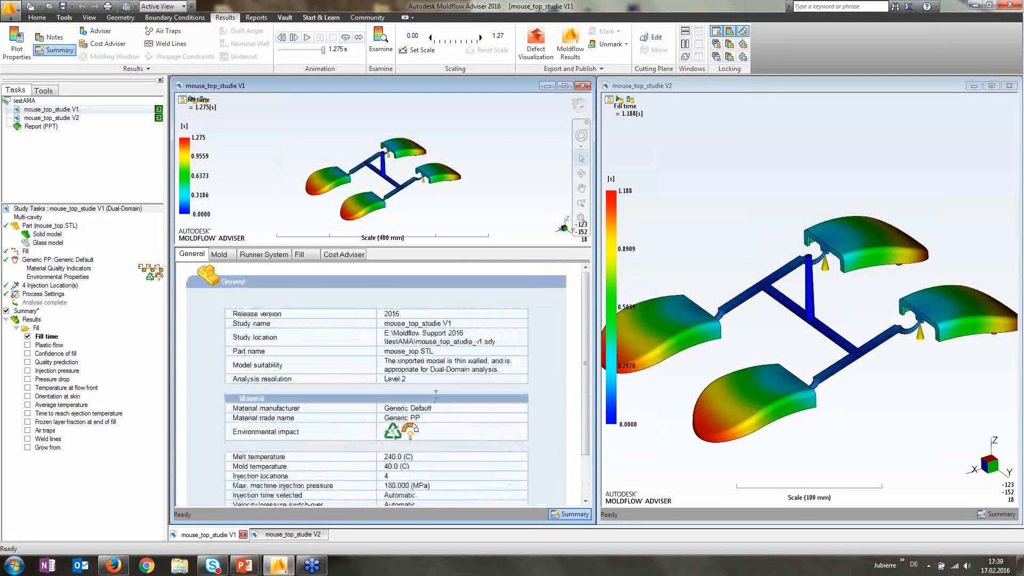
click(227, 256)
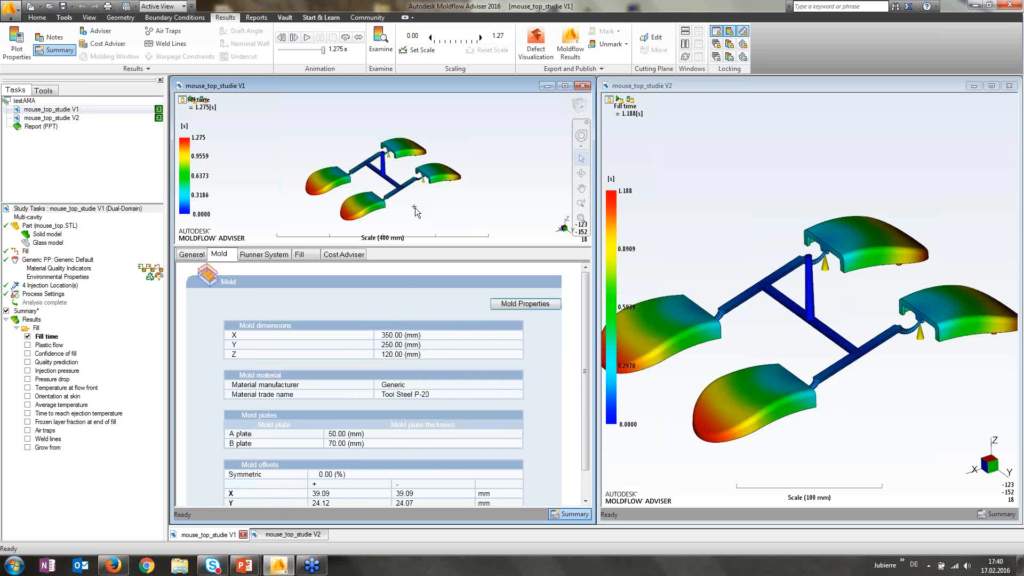
click(570, 514)
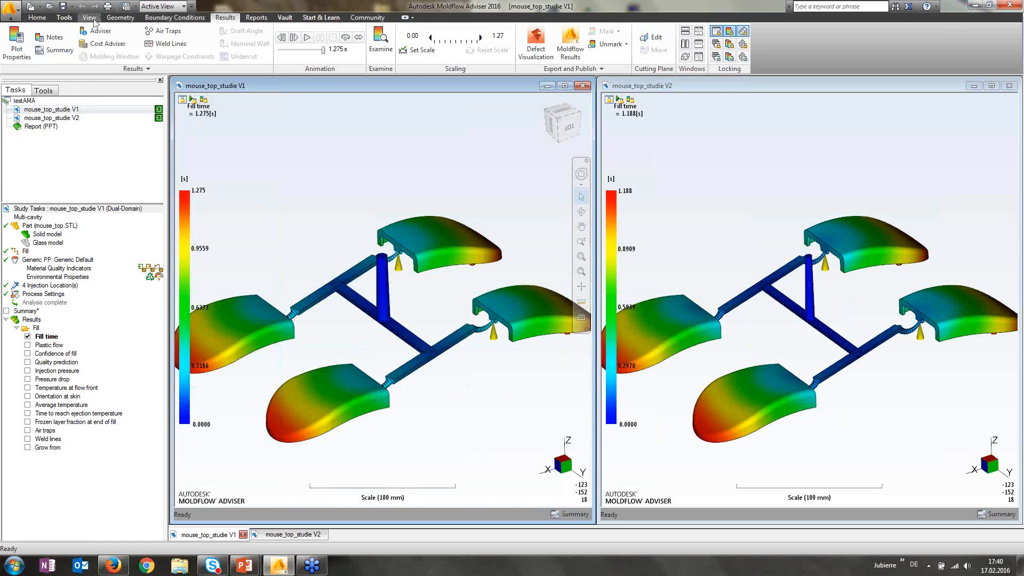
click(89, 17)
click(27, 52)
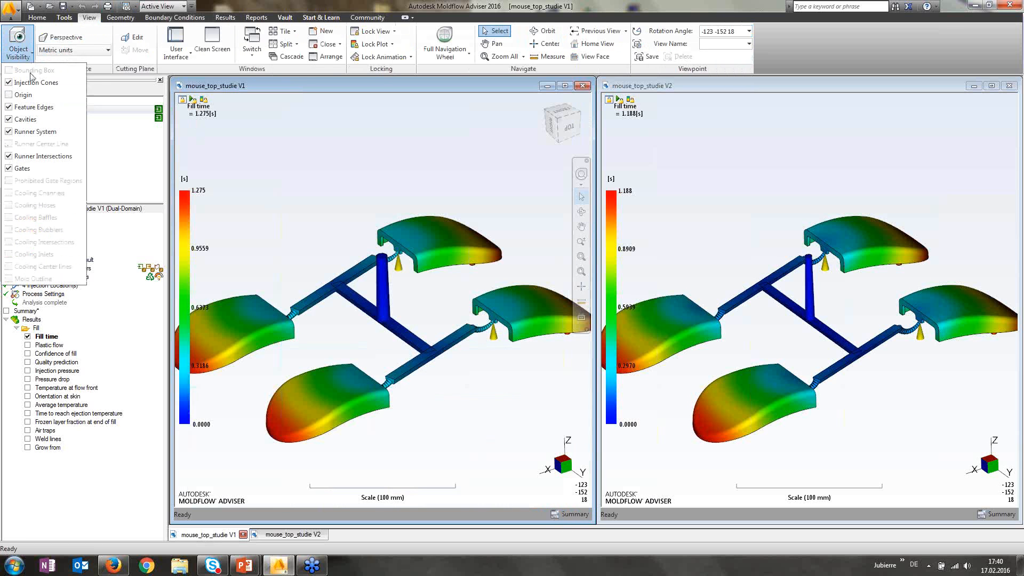
click(532, 183)
click(256, 18)
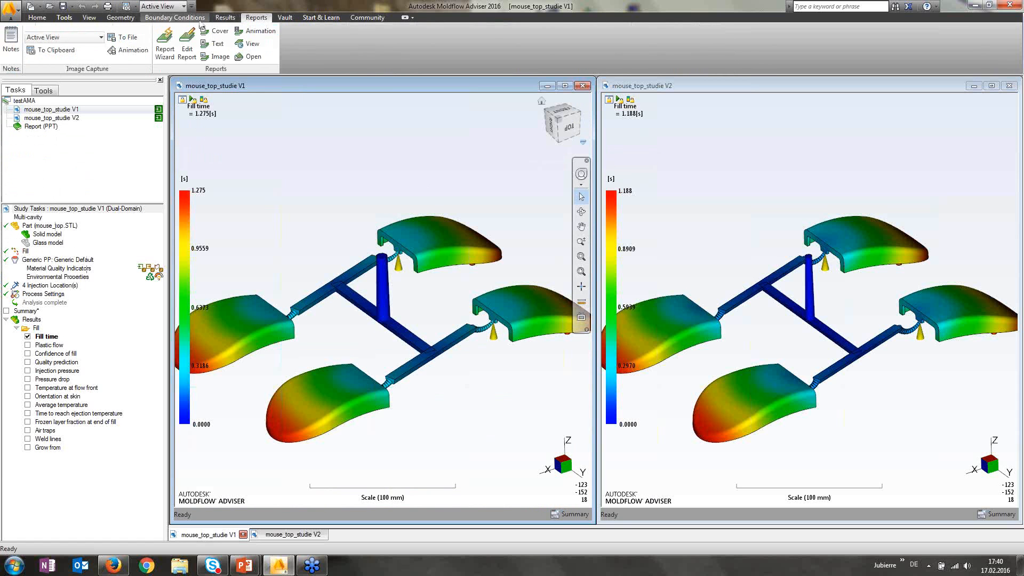
Unlock the views, plots and animations of both studies, and turn off the Fill time result in V1
click(227, 18)
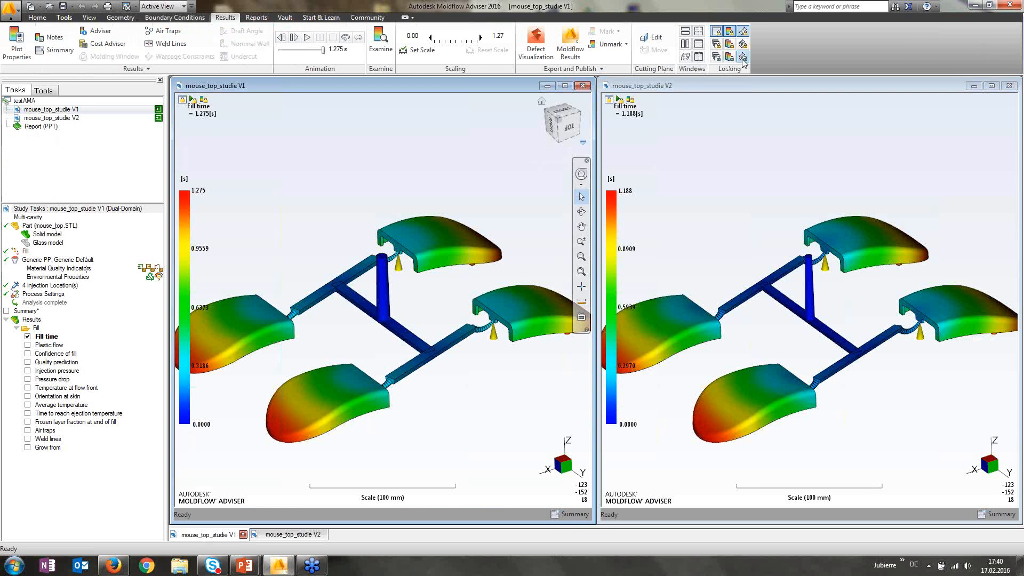
click(744, 57)
click(716, 56)
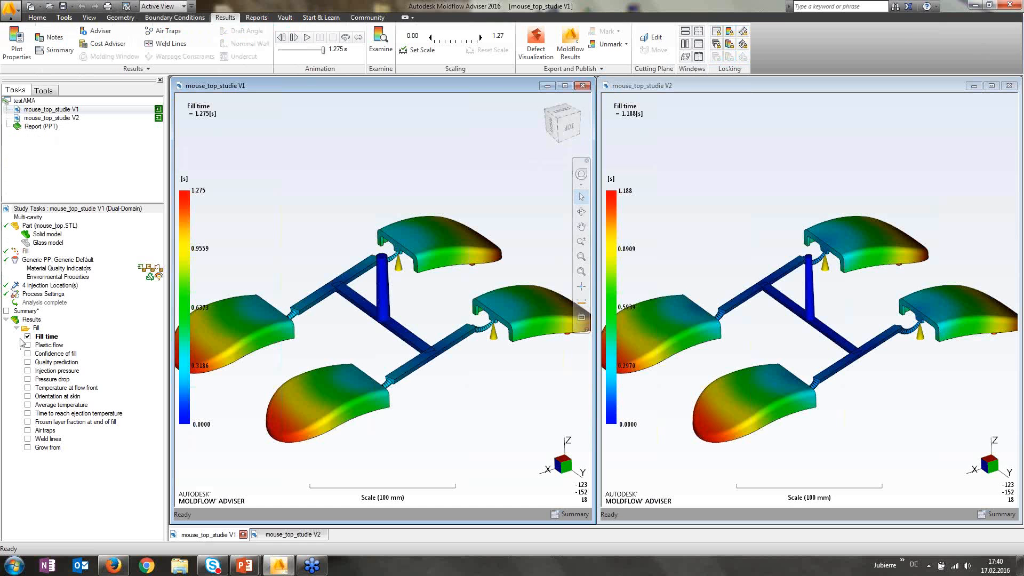
click(27, 337)
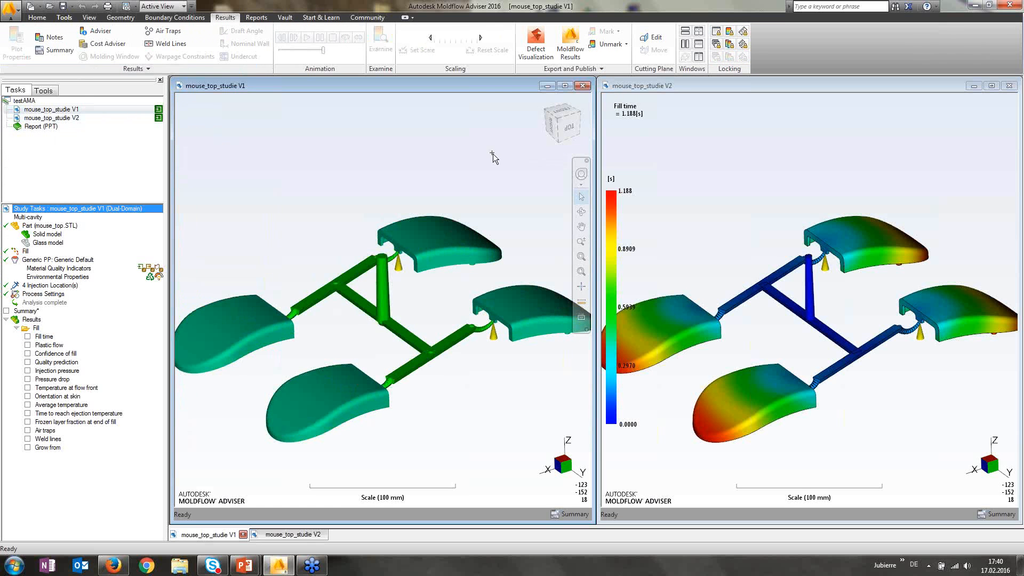
Show the mold outline around the cavities in V1 and inspect the A and B plates from the side
click(89, 18)
click(31, 53)
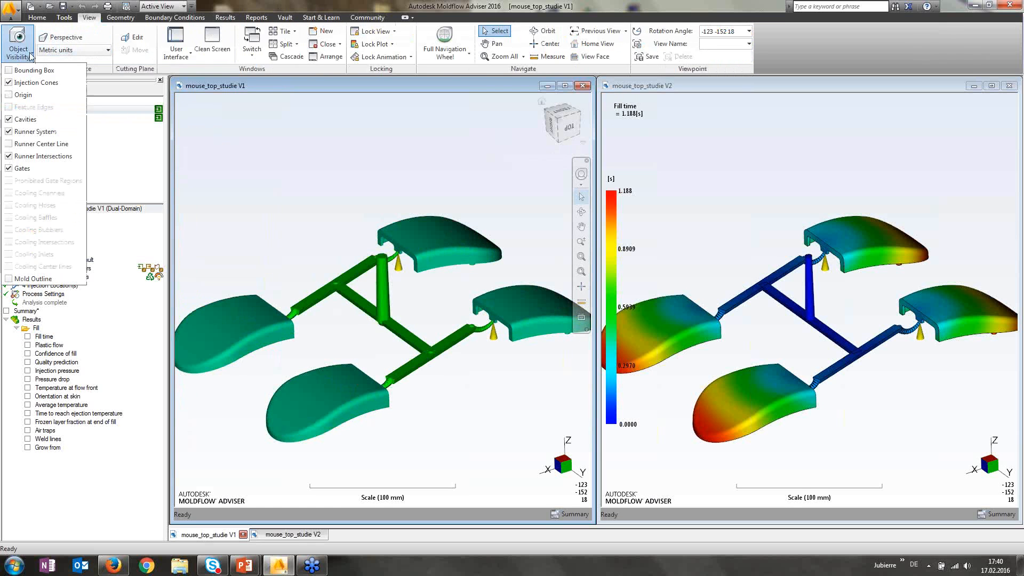
click(10, 282)
middle_drag(386, 355, 473, 336)
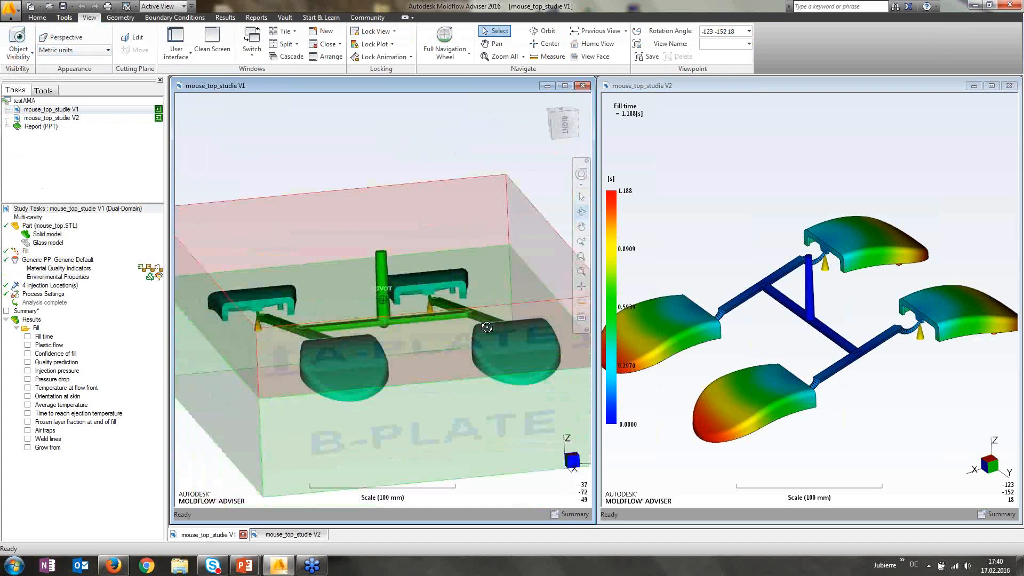
Open the summary of V1 and review its mold dimensions, plates and offsets plus the runner system description
click(568, 514)
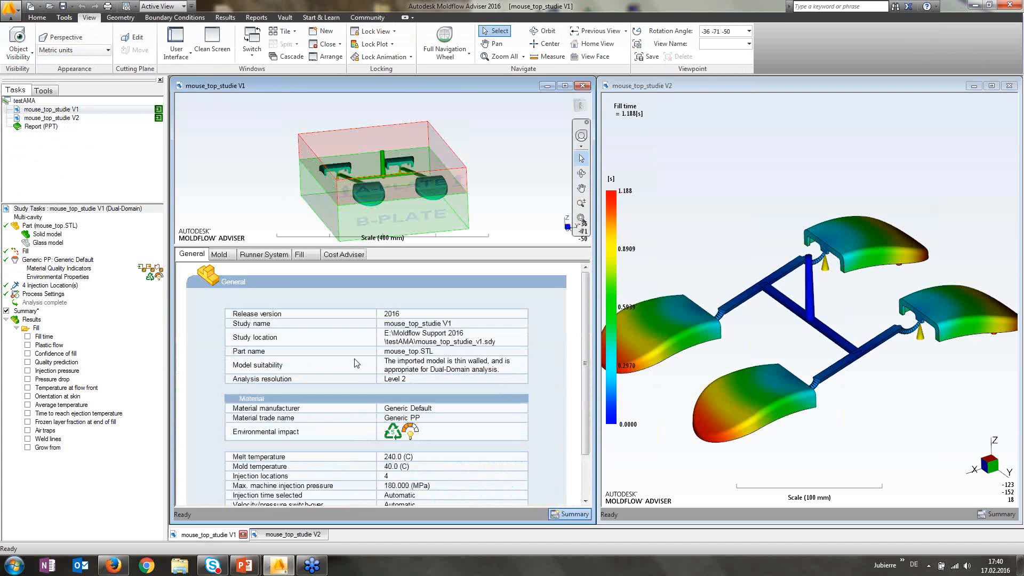
click(228, 255)
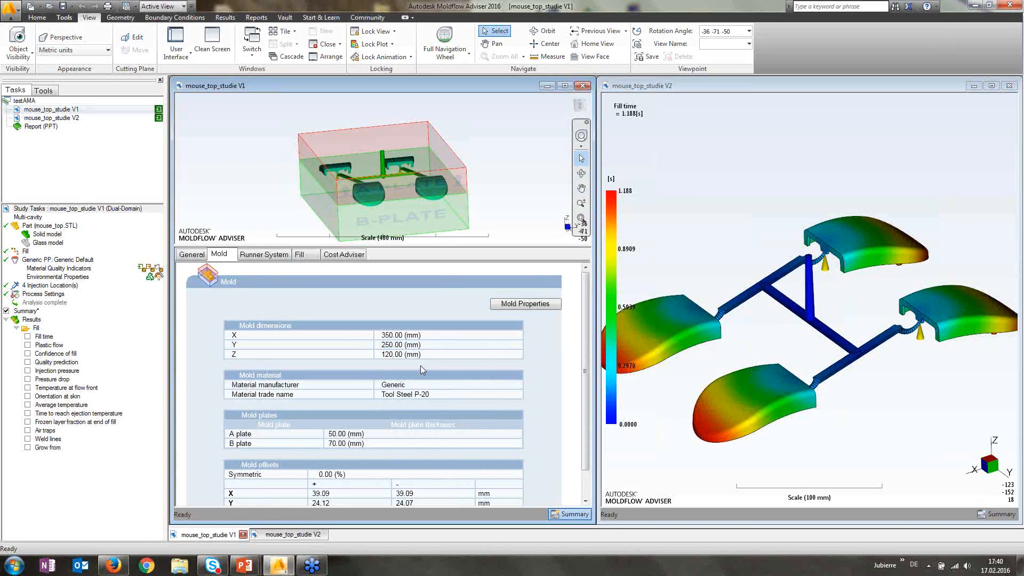
scroll(421, 366, down, 1)
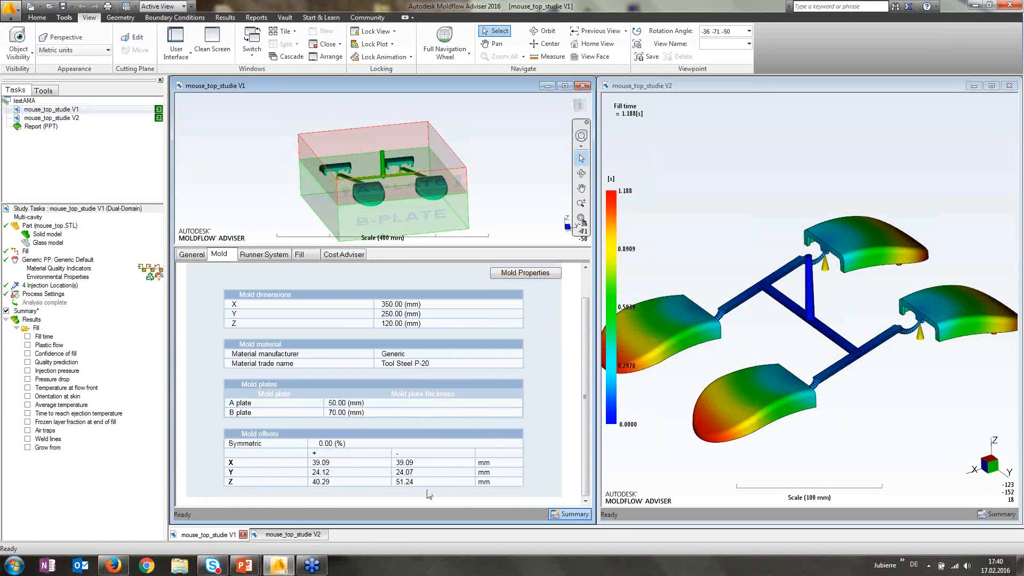
click(259, 256)
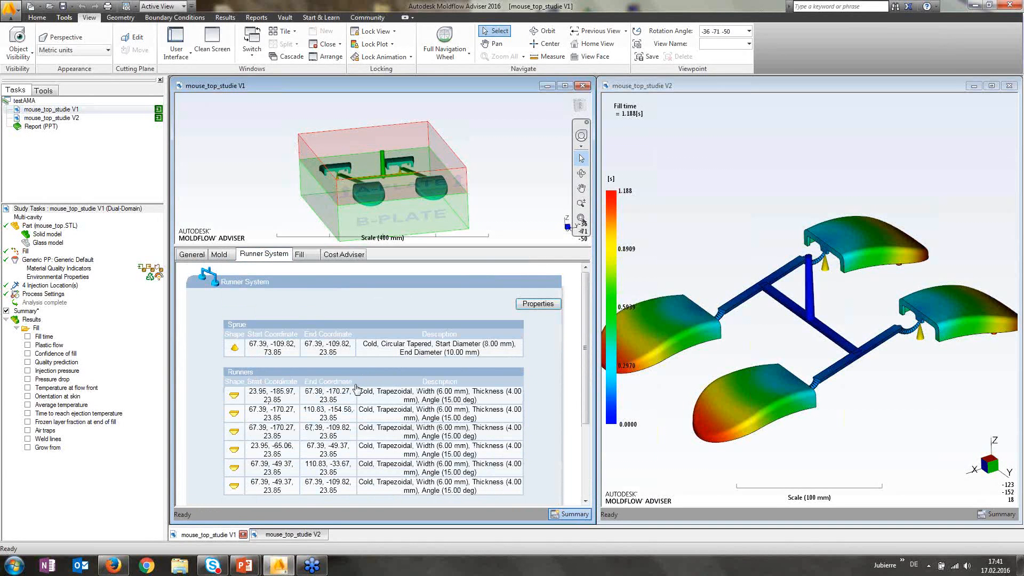
Review V1's fill summary, the available analysis sequence options and the cycle time breakdown
click(300, 255)
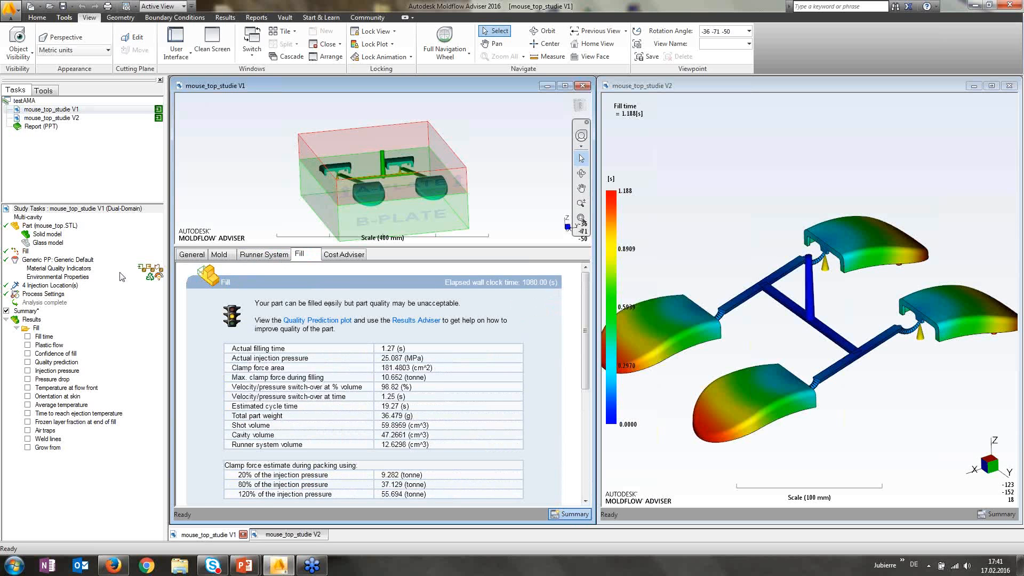
right_click(36, 254)
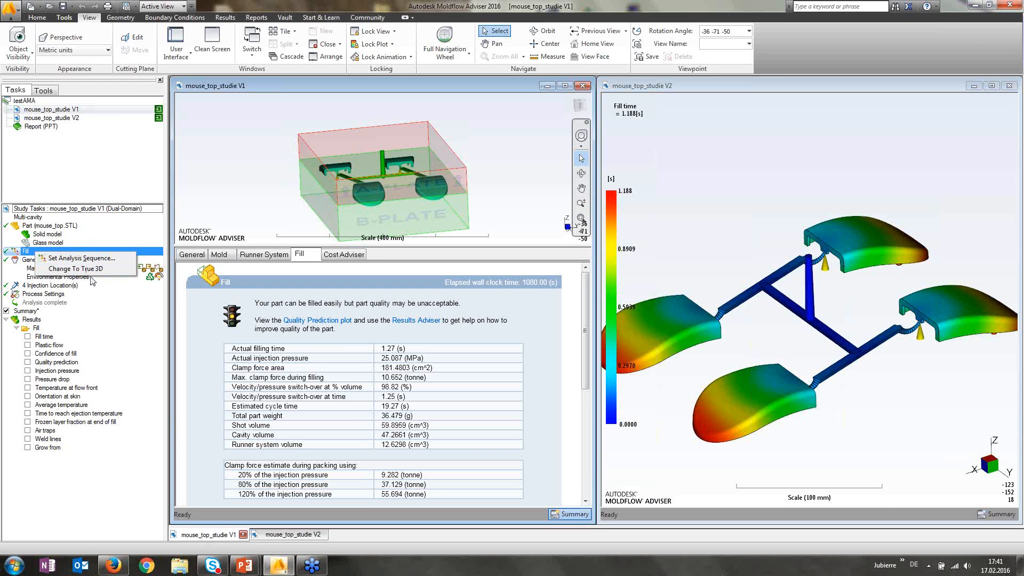
click(338, 337)
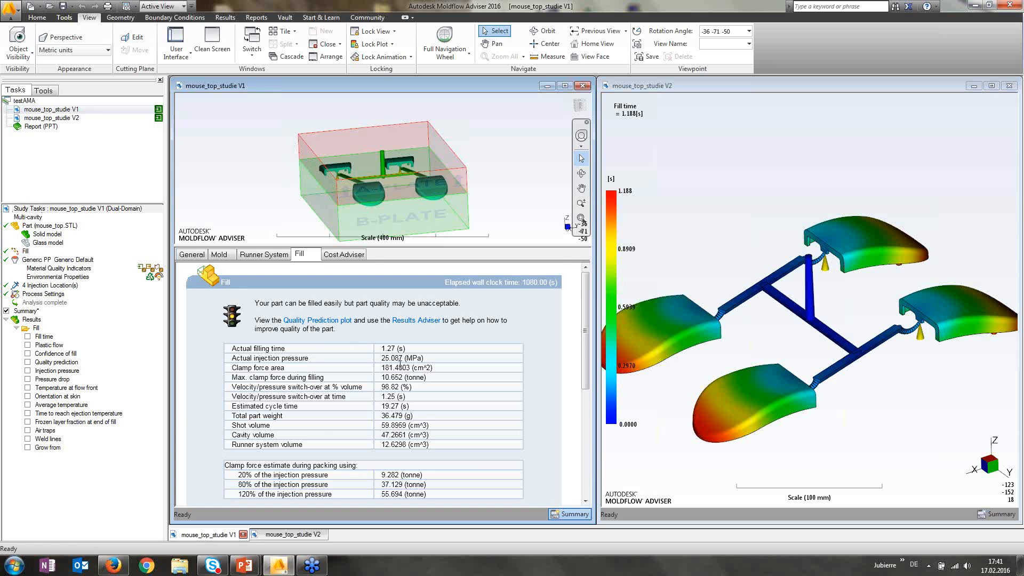
scroll(400, 364, down, 5)
scroll(305, 376, down, 3)
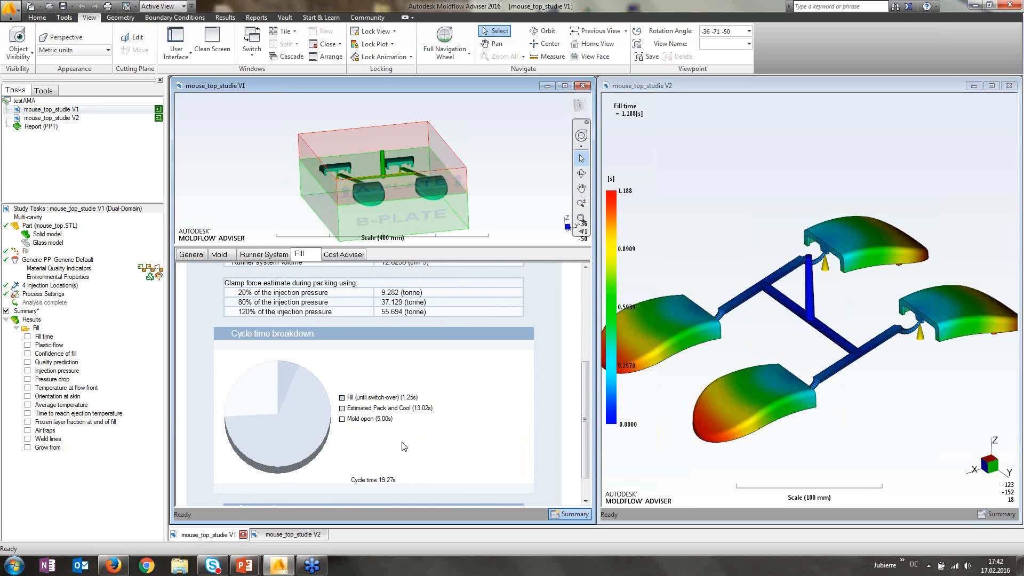
Review V1's Cost Adviser summary and its mold usage and material cost setup, and cancel without changes
click(348, 257)
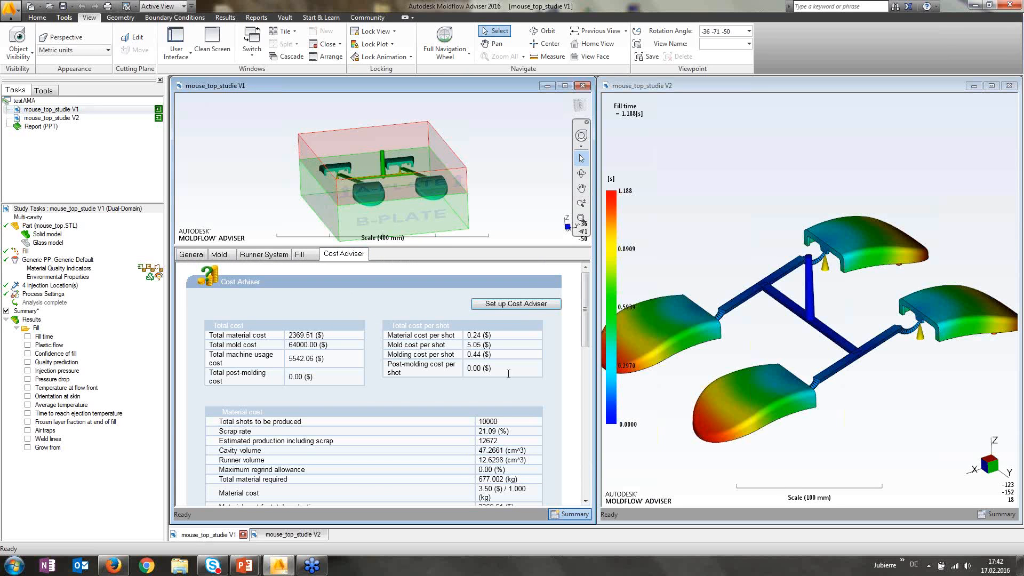
click(515, 306)
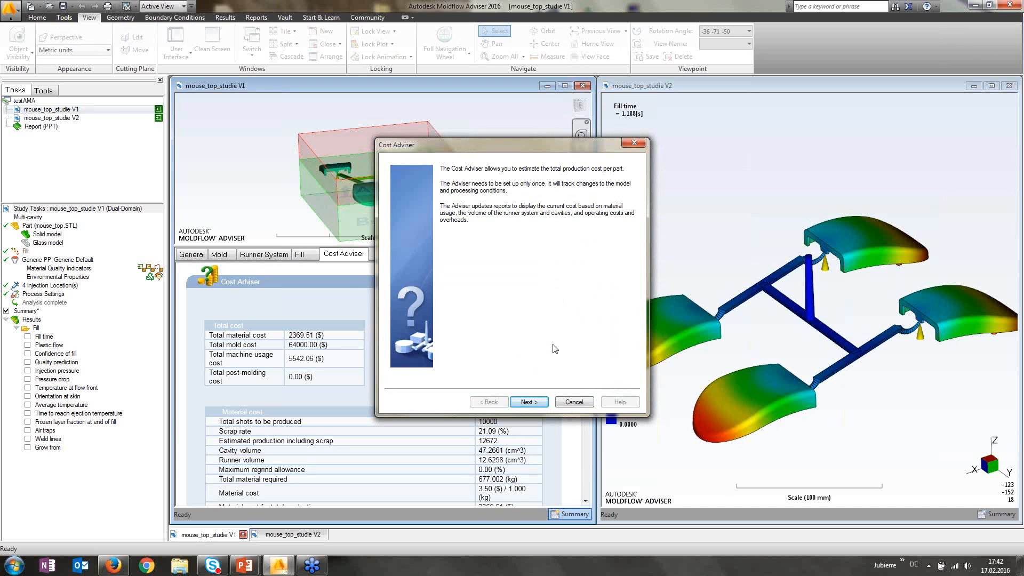
click(535, 402)
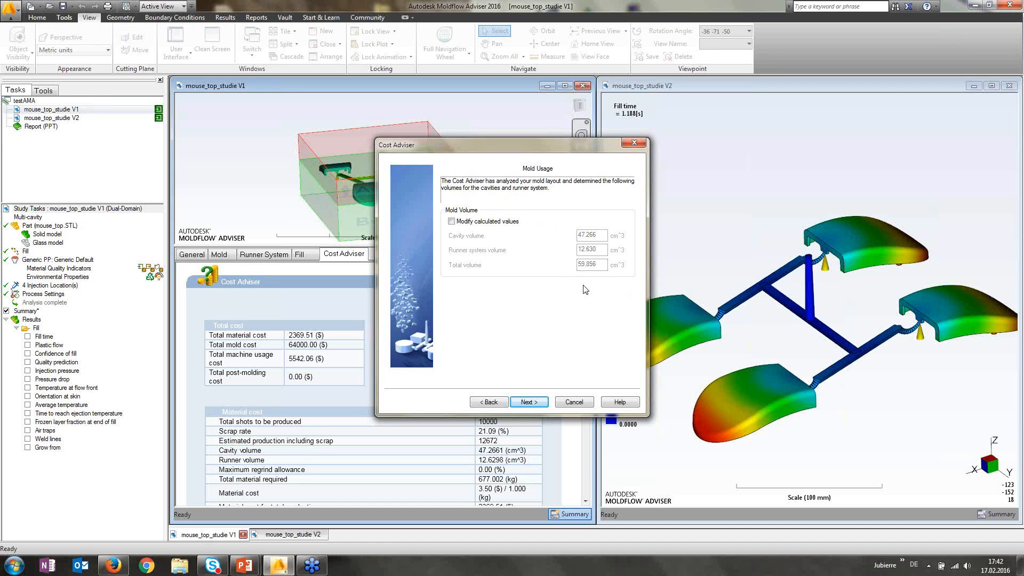
click(537, 404)
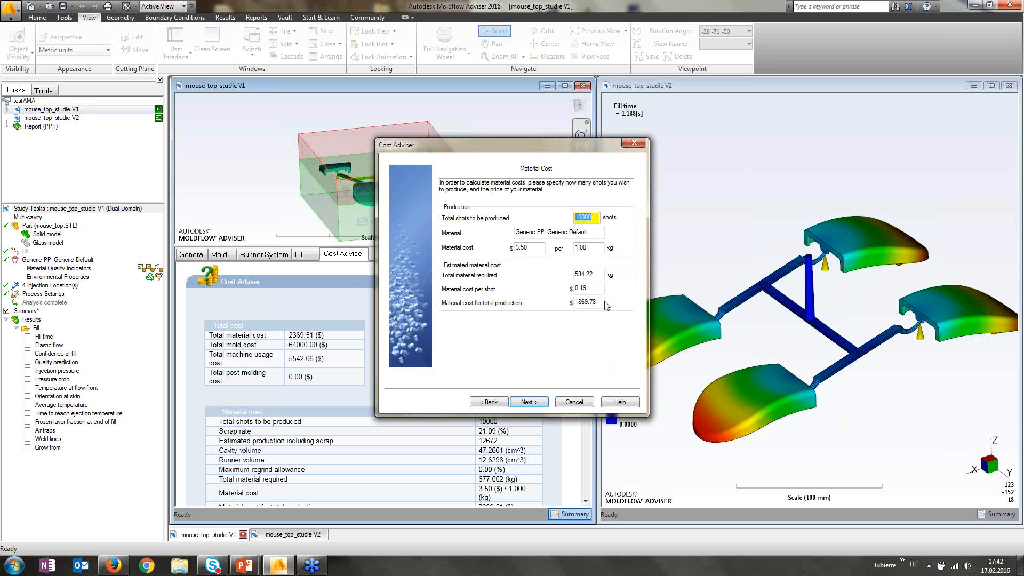
click(582, 218)
click(544, 249)
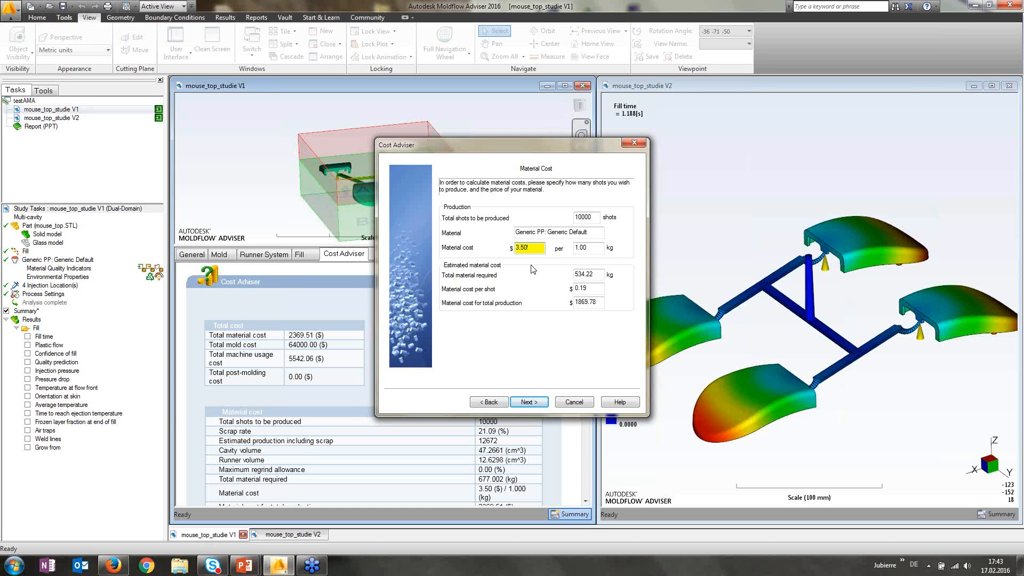
click(580, 405)
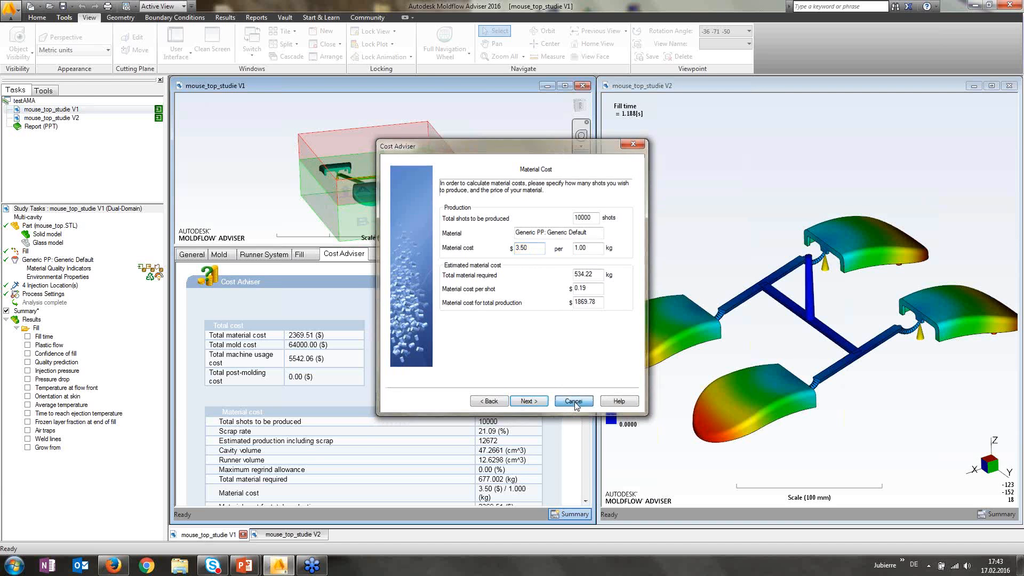
Look up the available currency symbols in the program's general options, and cancel without changes
click(18, 12)
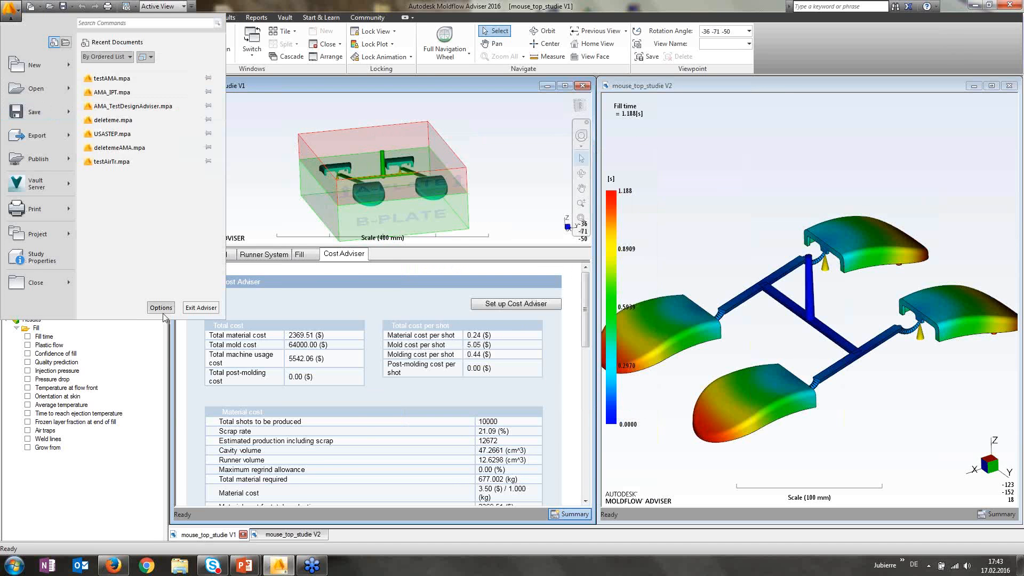
click(163, 313)
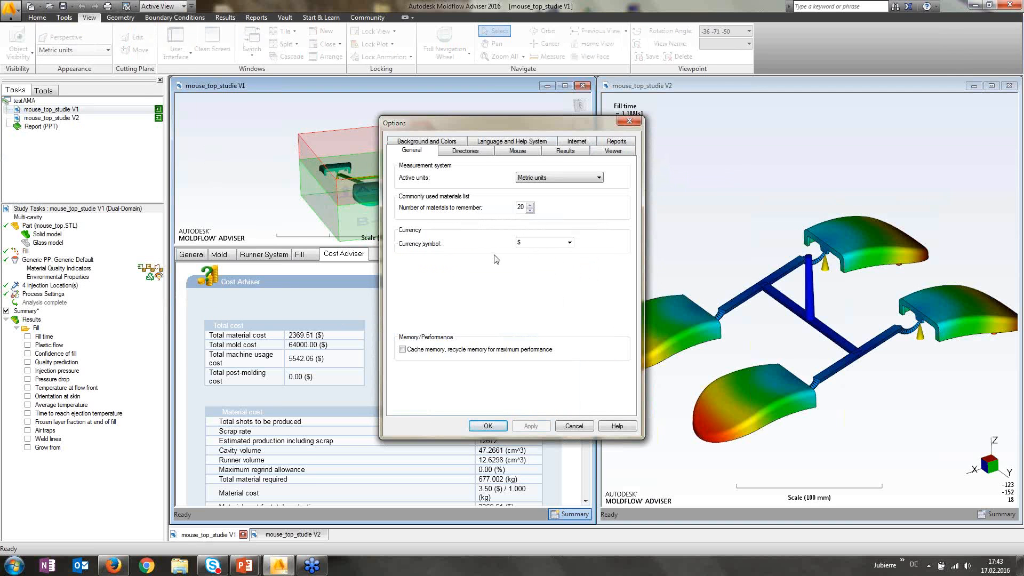
click(570, 243)
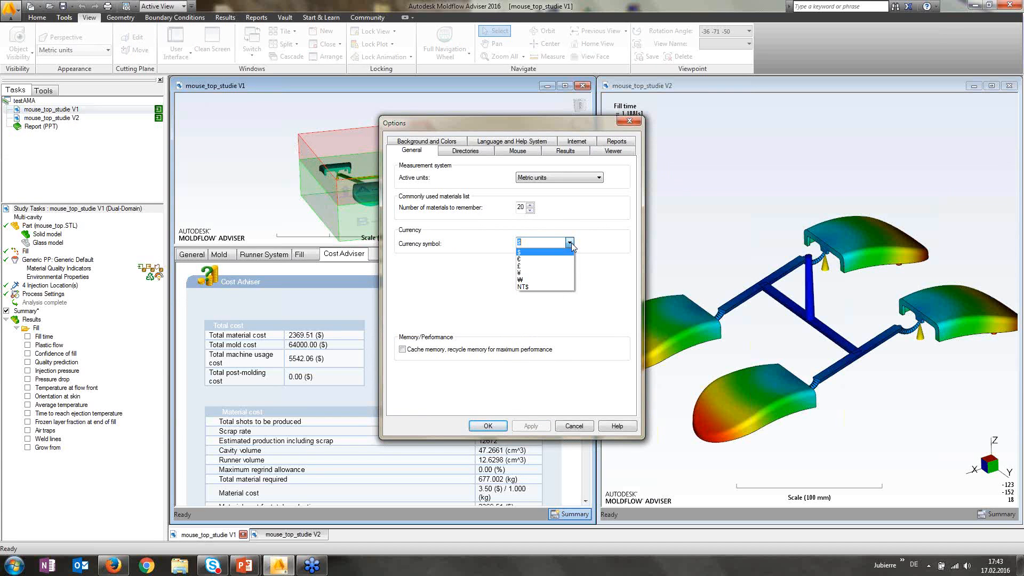
click(571, 242)
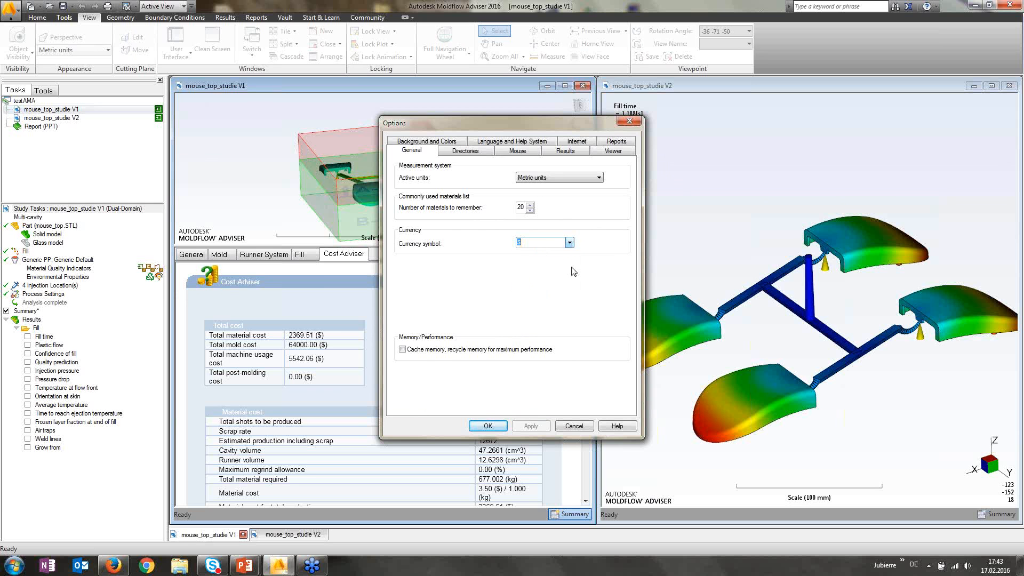
click(574, 426)
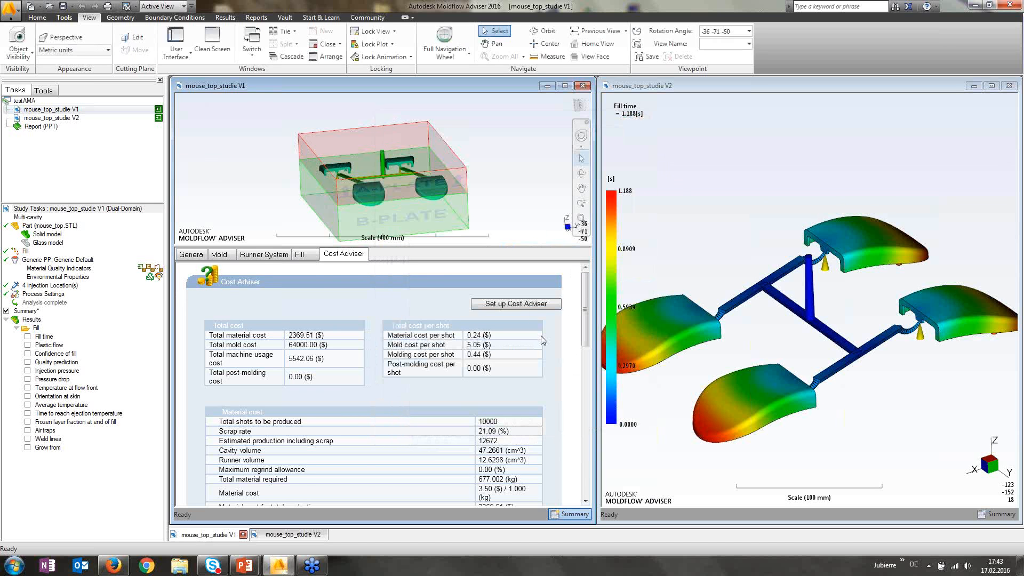
Reopen V1's Cost Adviser setup and review its mold usage, material cost, estimated scrap rate and maximum regrind allowance
click(524, 303)
click(537, 404)
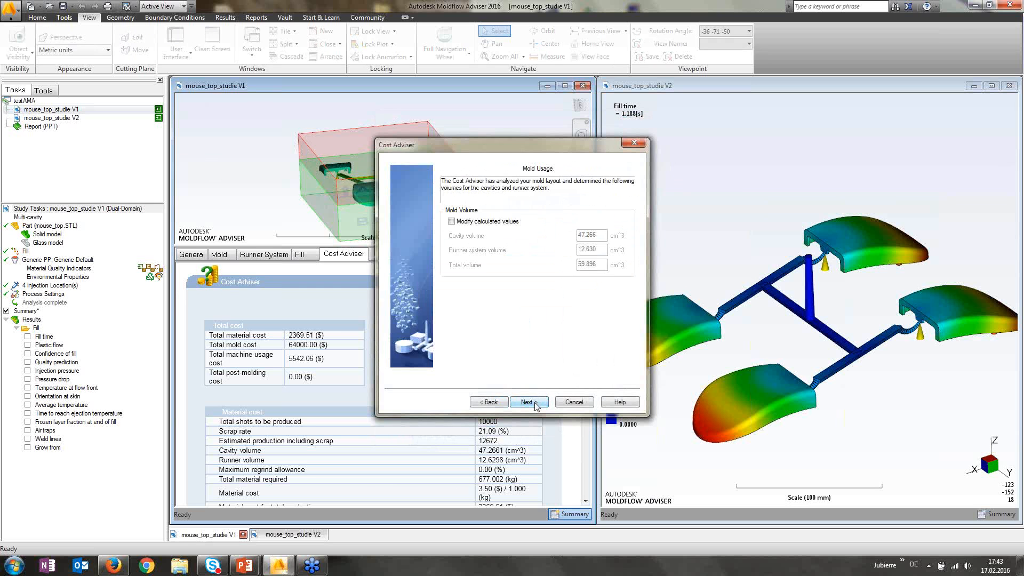
click(537, 404)
click(537, 403)
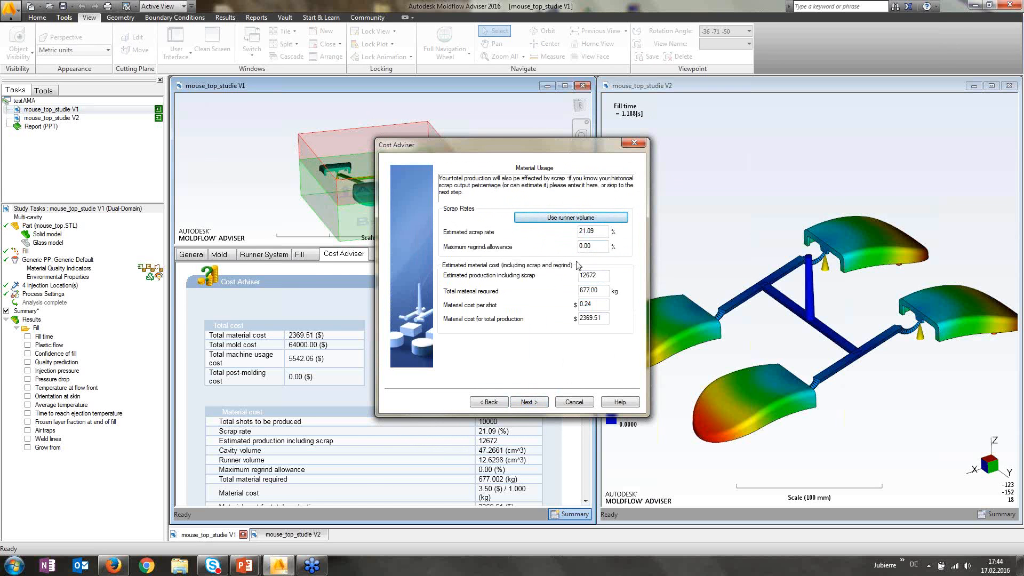
click(600, 233)
click(601, 247)
Review V1's mold cost, molding cost and post-molding cost settings, and finish the Cost Adviser setup with its existing values
click(529, 403)
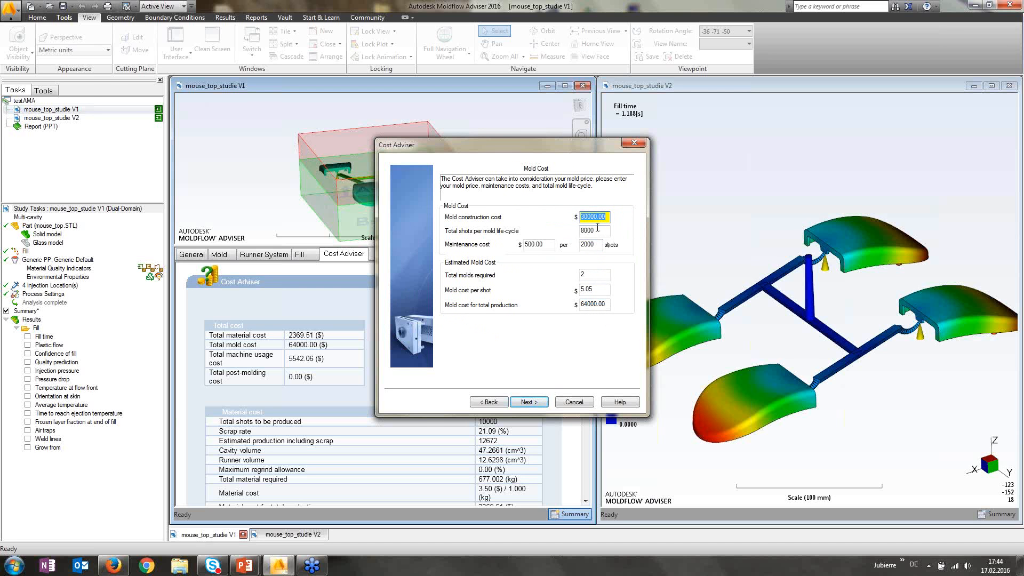
click(547, 247)
click(529, 402)
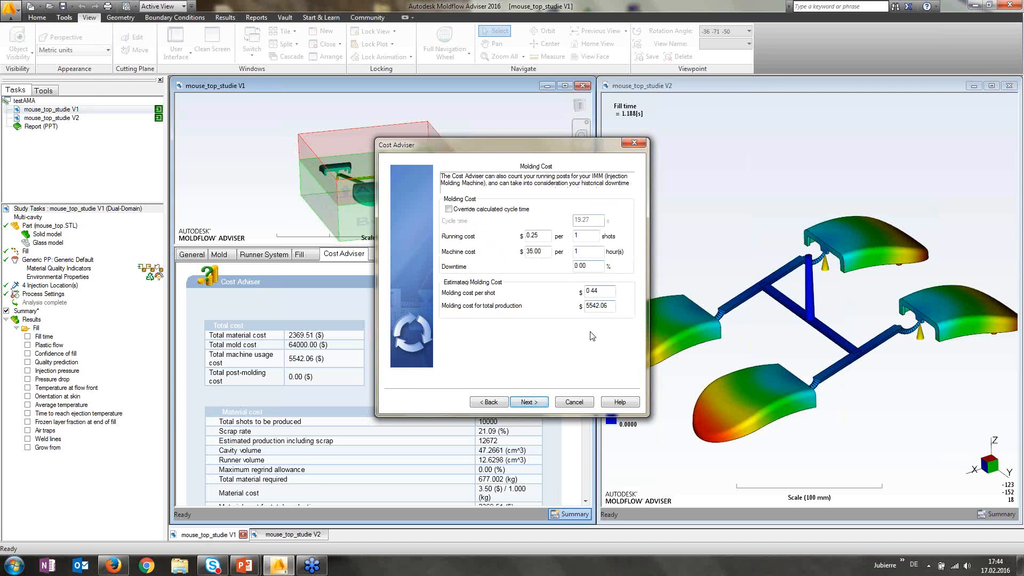
click(534, 404)
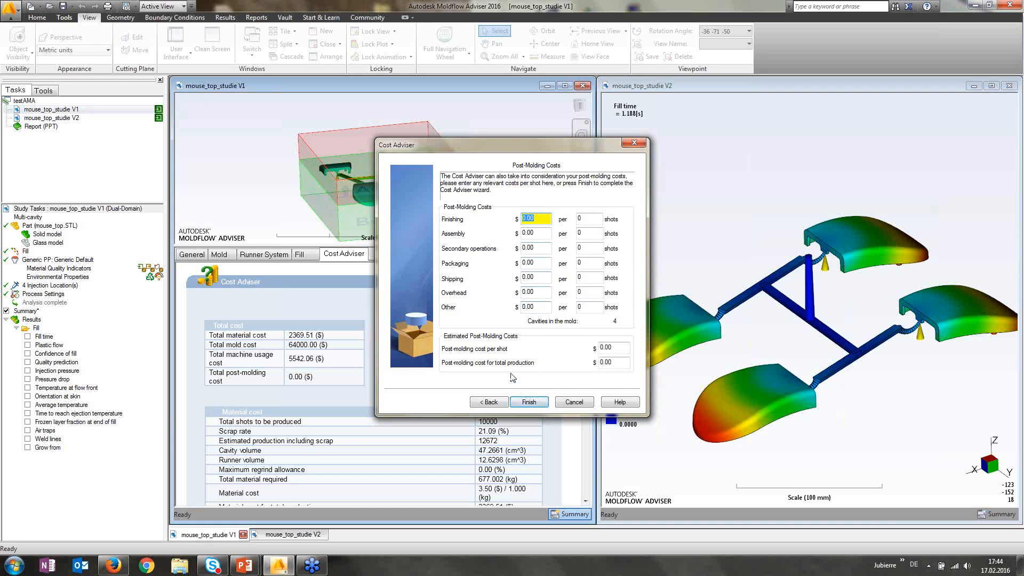
click(530, 403)
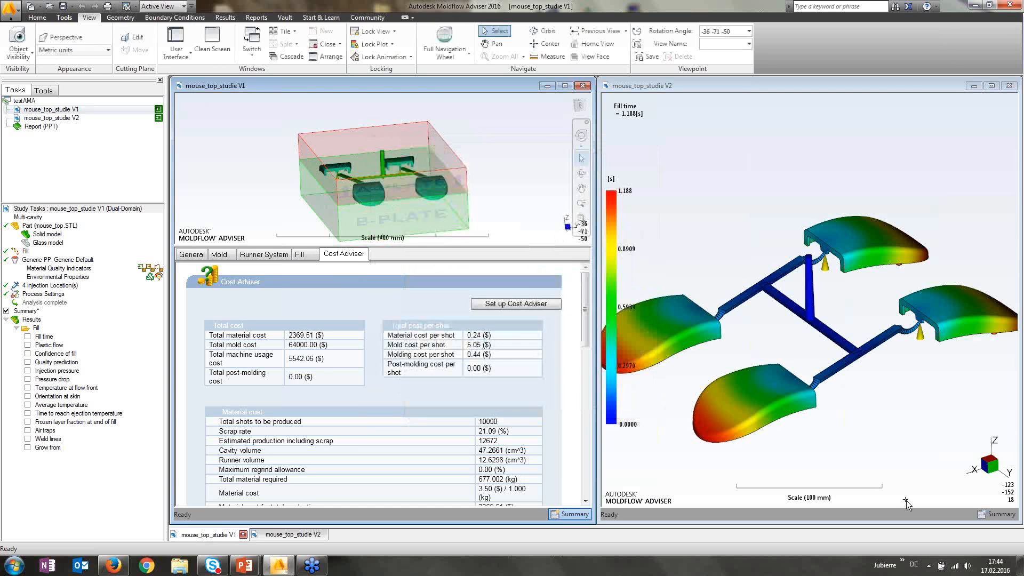
Open V2's Cost Adviser summary and compare its costs with V1's, down to the cost breakdown charts
click(998, 514)
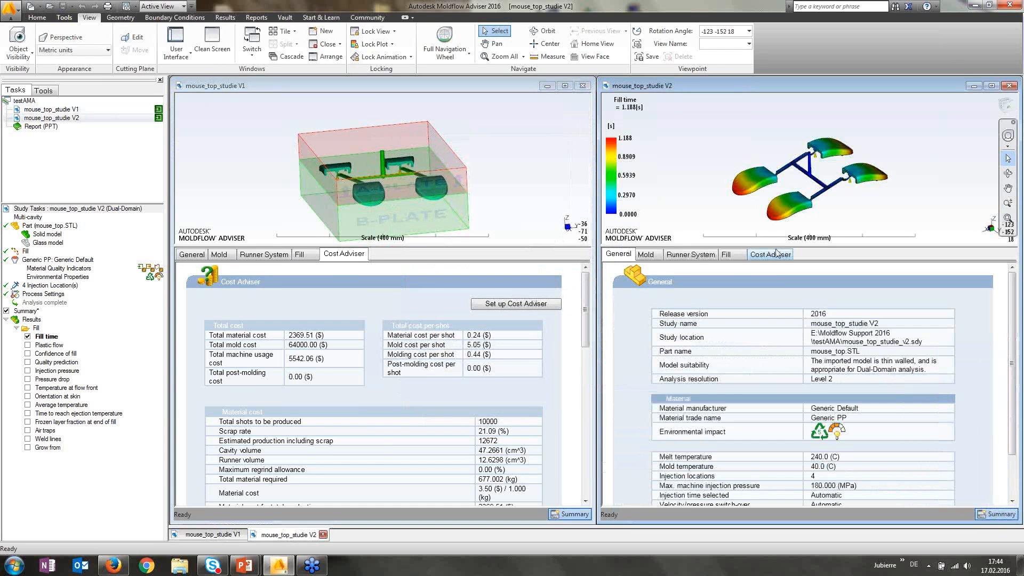
click(777, 254)
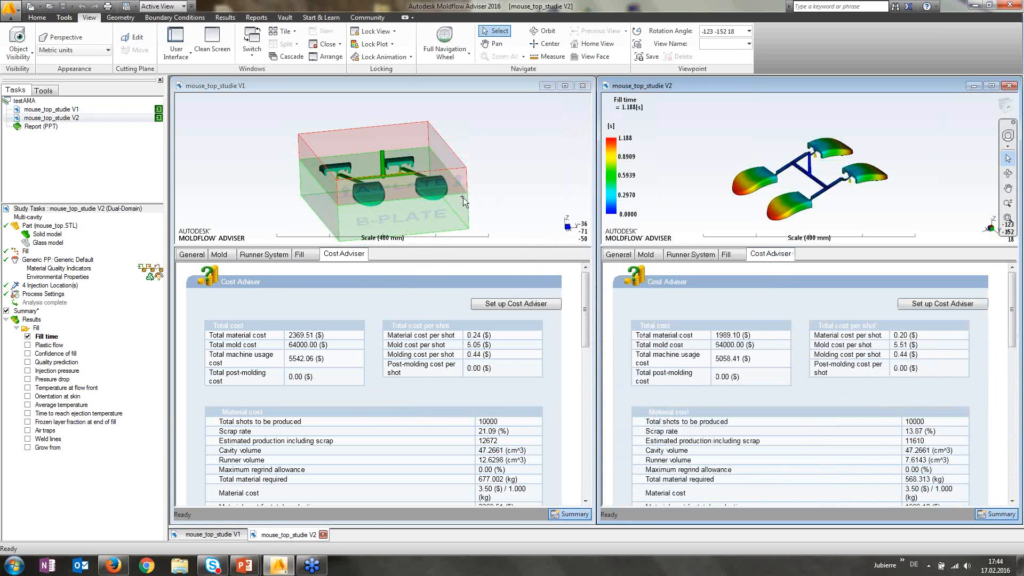
middle_drag(493, 193, 468, 206)
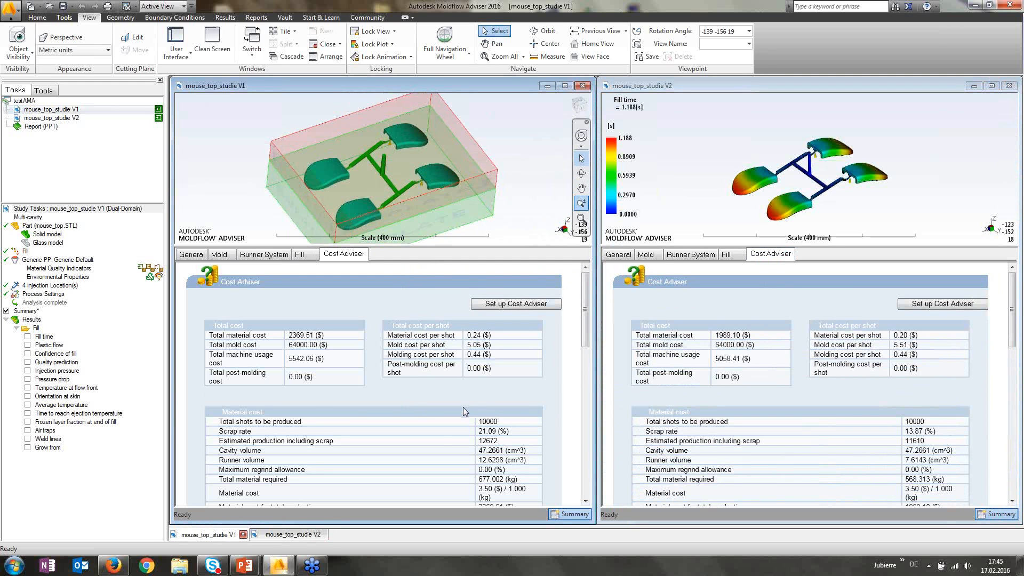
scroll(465, 411, down, 10)
click(733, 431)
scroll(733, 431, down, 5)
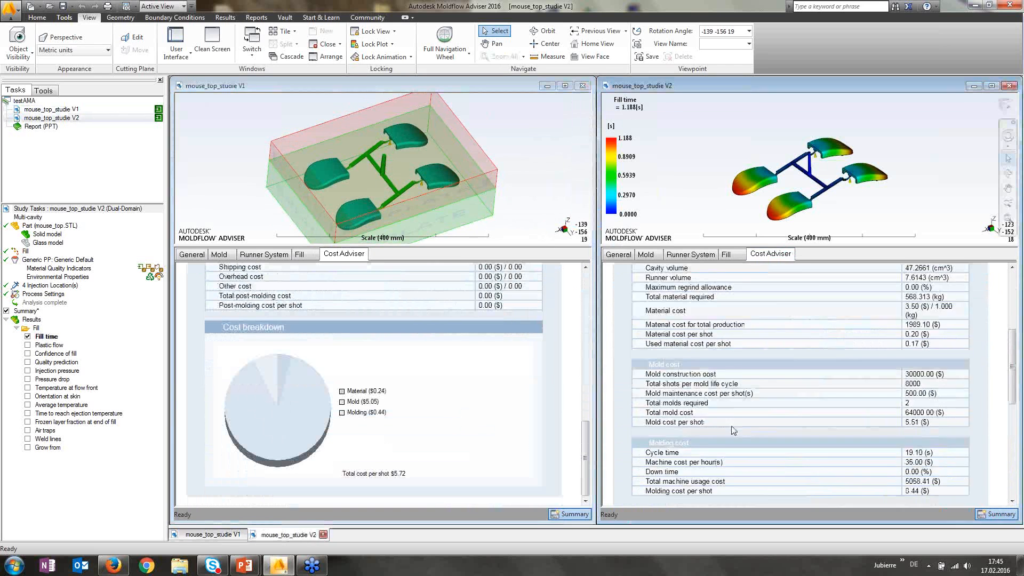
scroll(732, 429, down, 5)
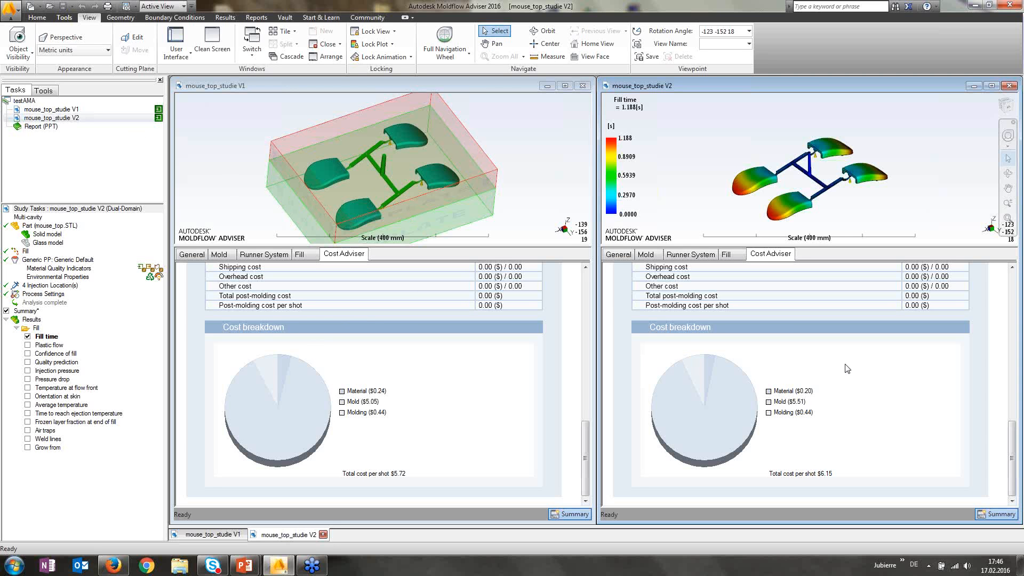
Return to V1's Cost Adviser setup and recheck its material cost, scrap rate, mold cost and molding cost settings
click(586, 441)
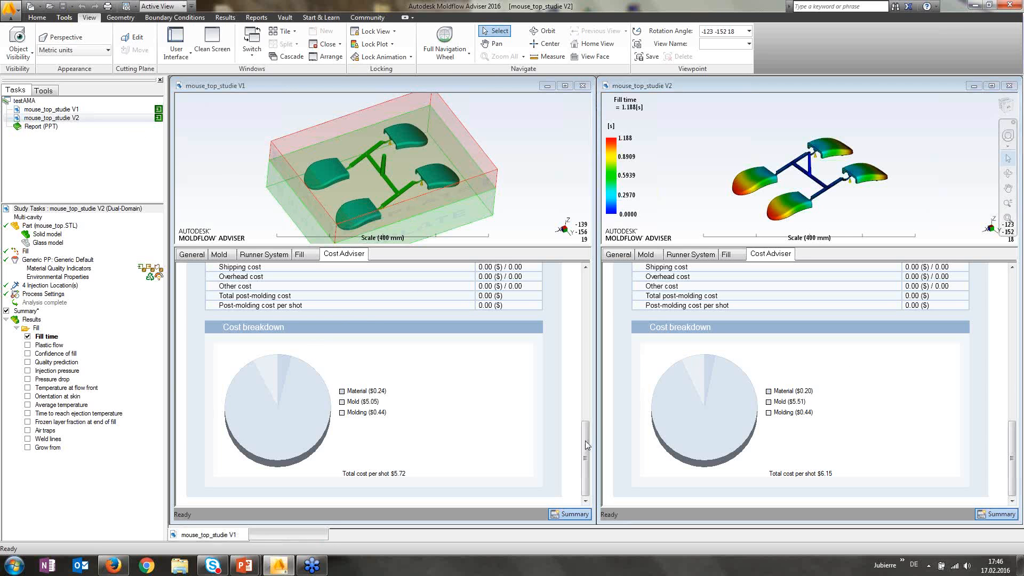
drag(586, 445, 529, 309)
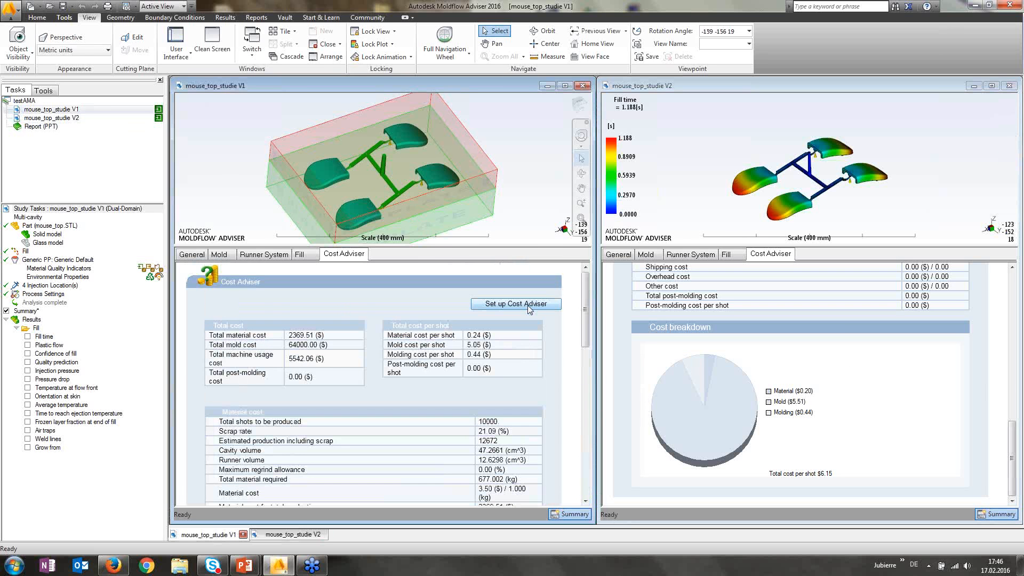
click(530, 305)
click(528, 398)
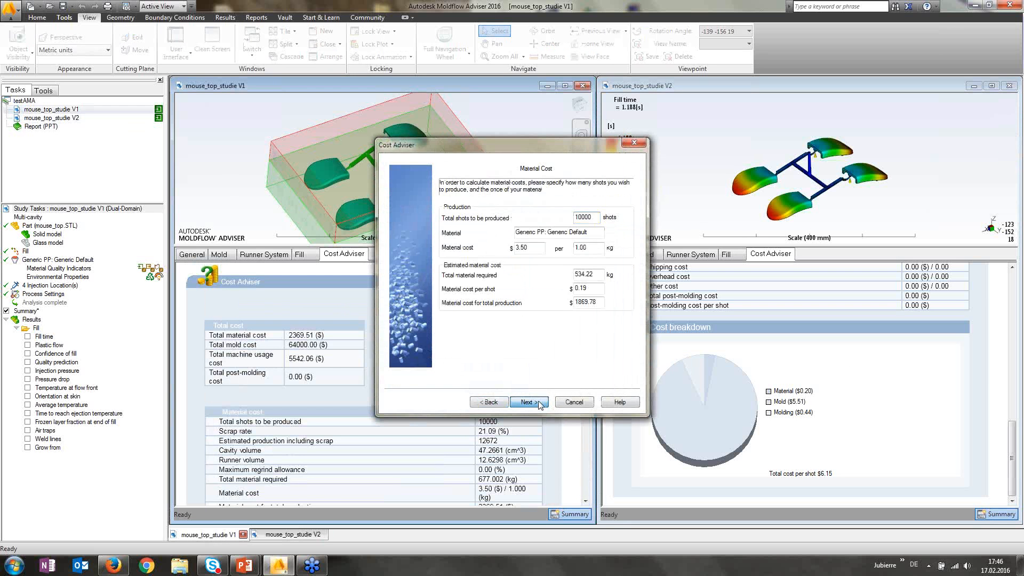
click(529, 402)
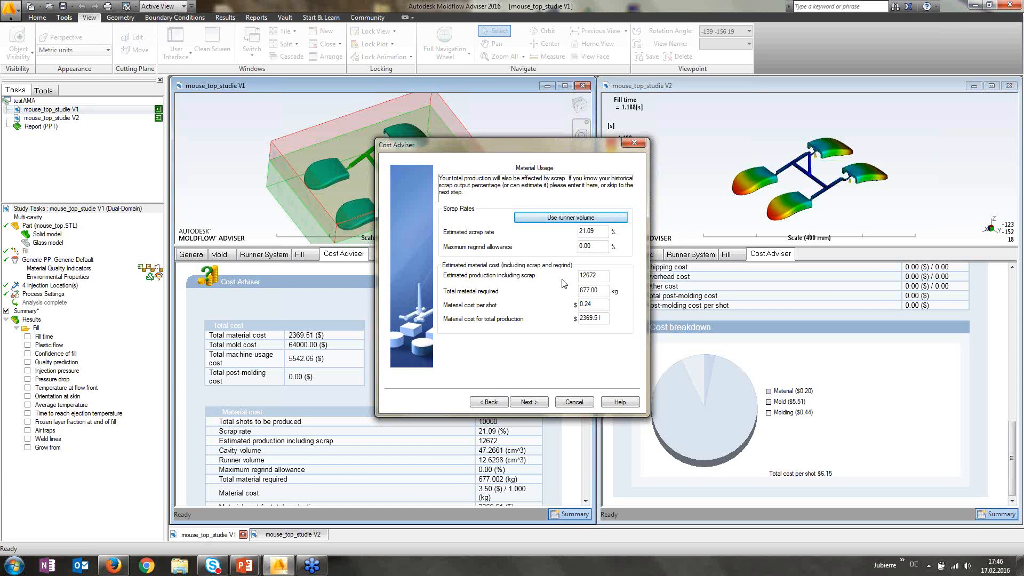
double_click(601, 231)
click(537, 401)
click(528, 403)
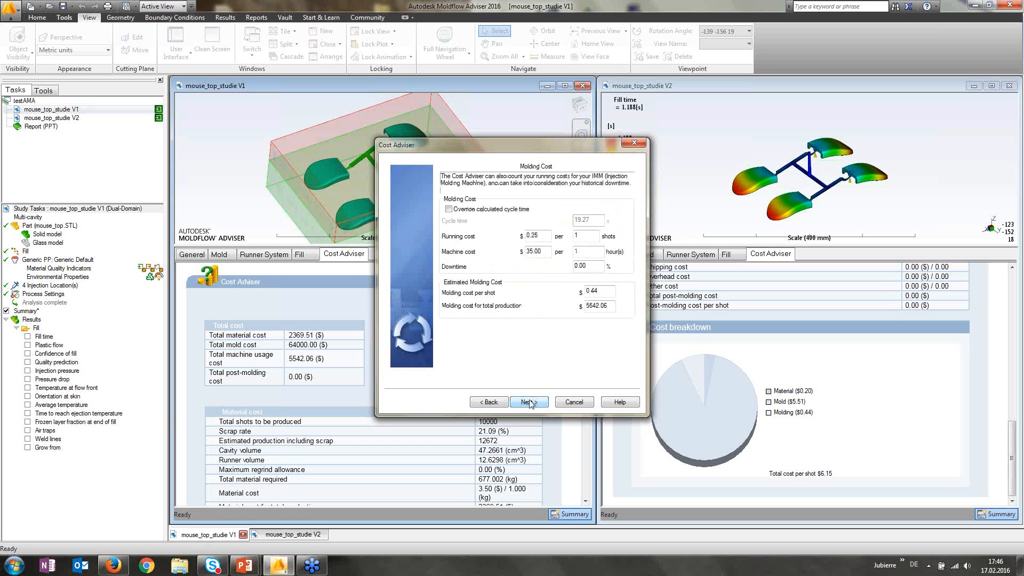
Go back to V1's mold usage volumes, recheck the material usage scrap rate, and cancel the setup without changes
click(490, 404)
click(490, 402)
click(490, 402)
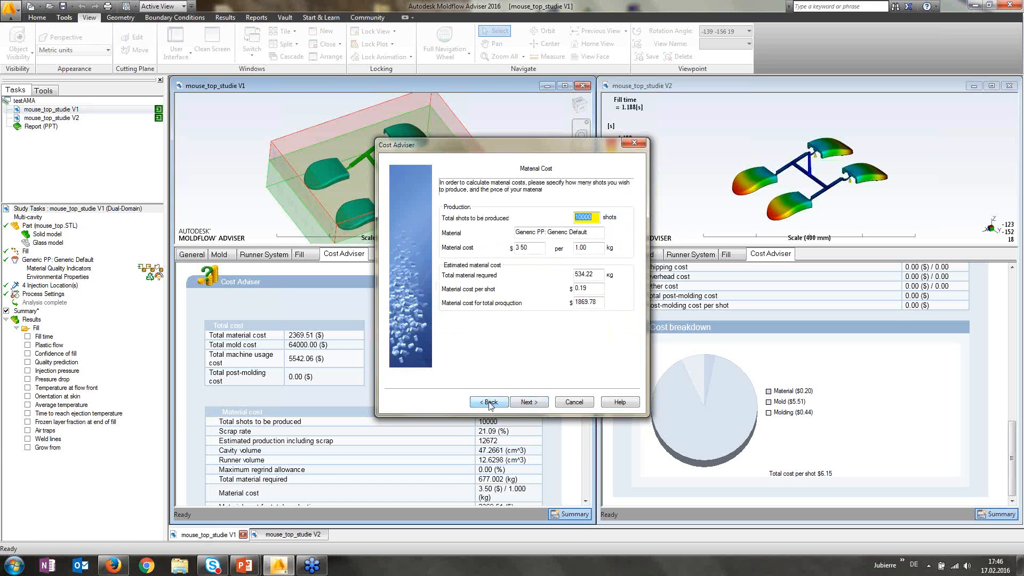
click(490, 402)
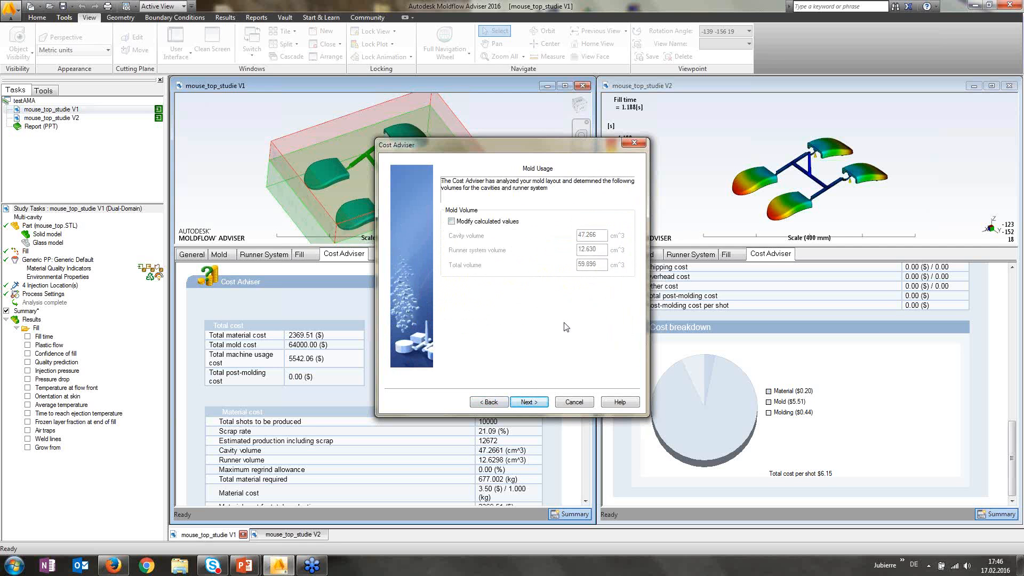
click(534, 406)
click(534, 402)
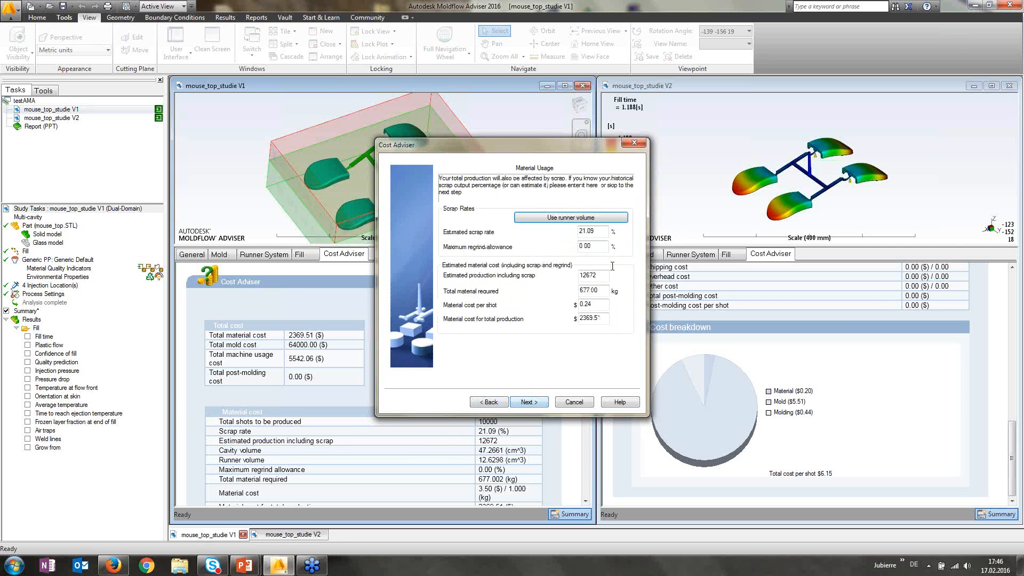
click(574, 404)
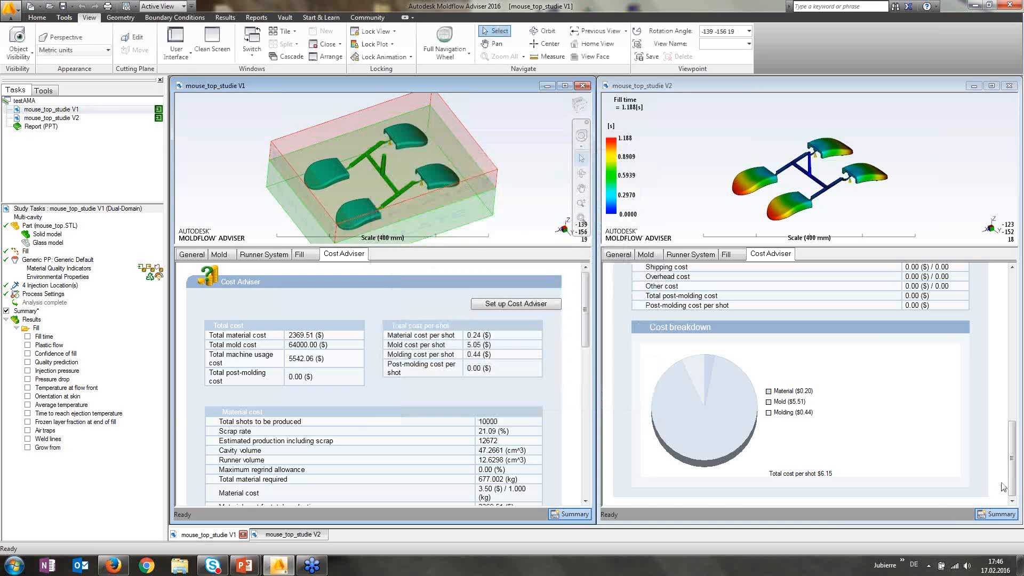
Check the cavity and runner system volumes in V2's Cost Adviser setup, and cancel without changes
drag(1013, 477, 1014, 326)
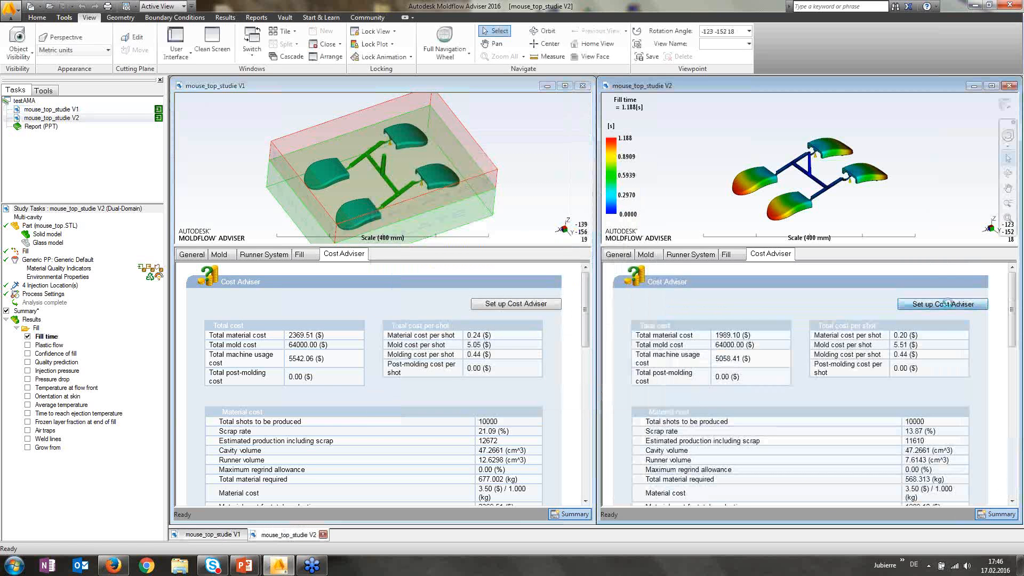
click(943, 304)
click(534, 403)
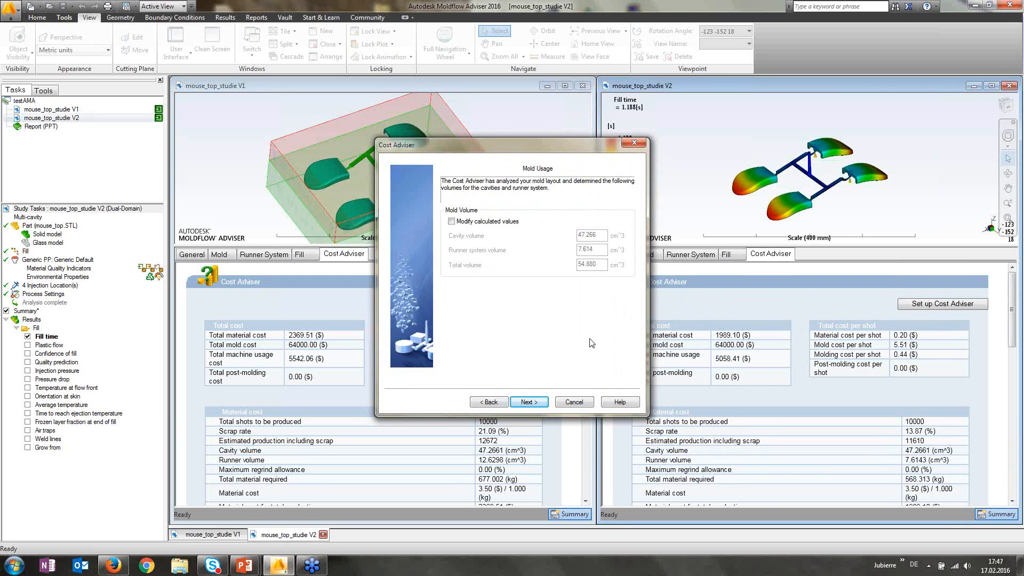
click(574, 402)
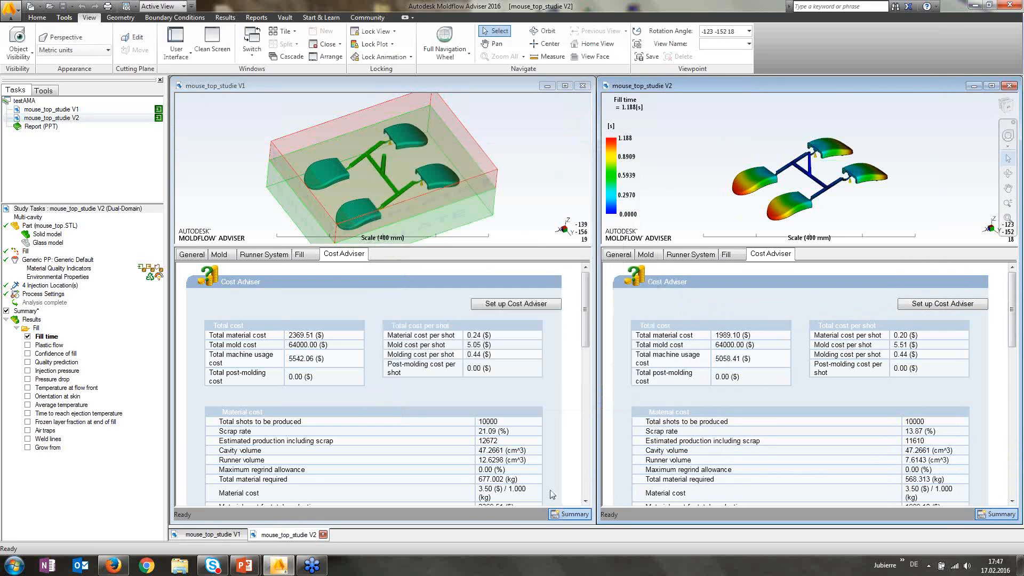
Check V1's runner system volume and estimated scrap rate in its Cost Adviser setup for comparison, and cancel without changes
click(520, 303)
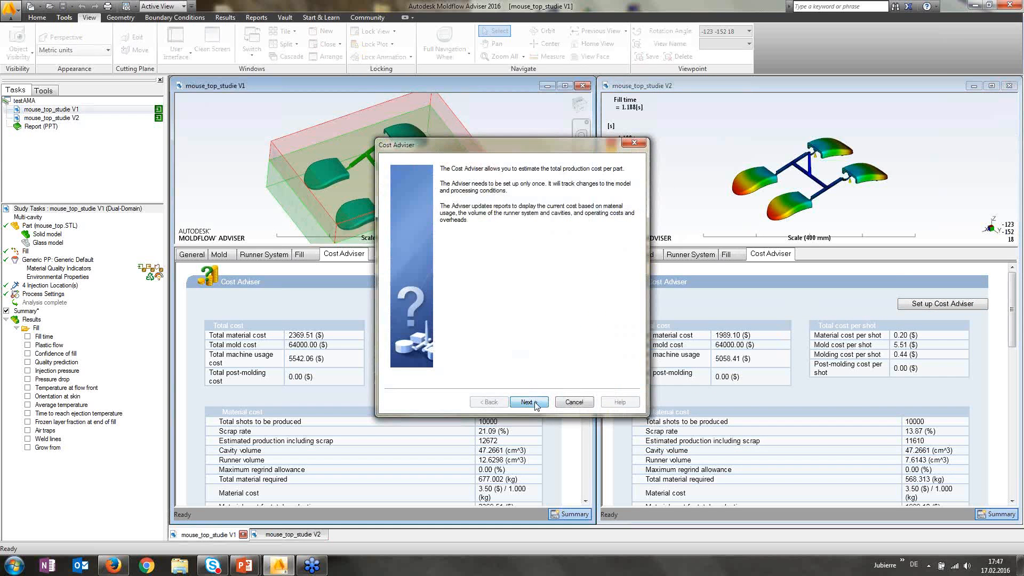
click(529, 402)
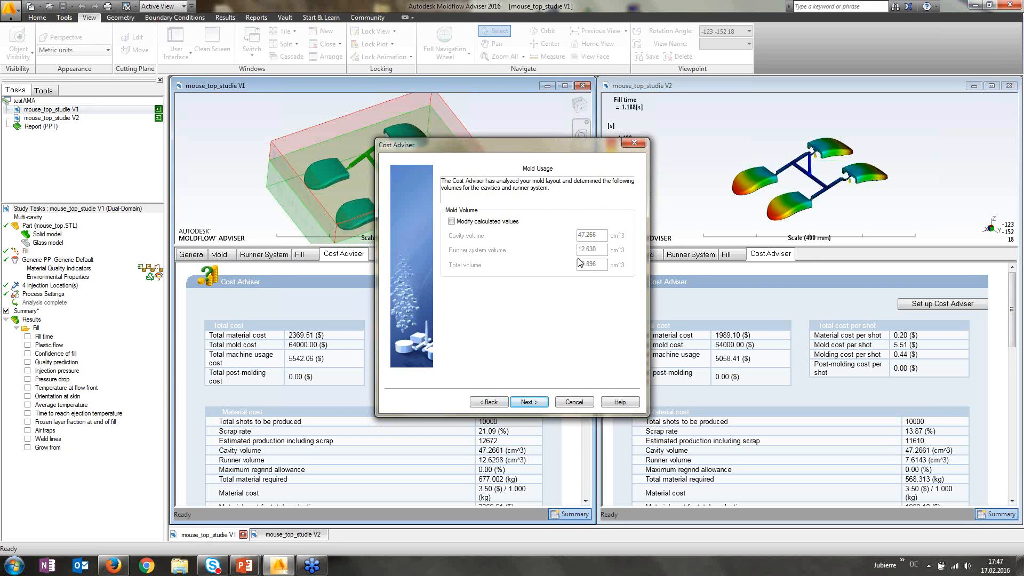
click(535, 405)
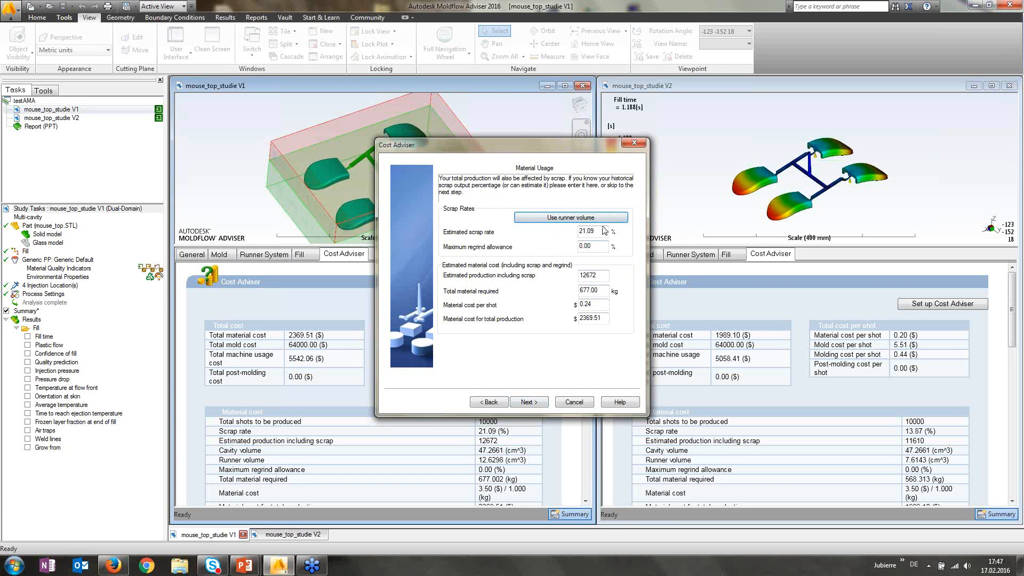
click(574, 403)
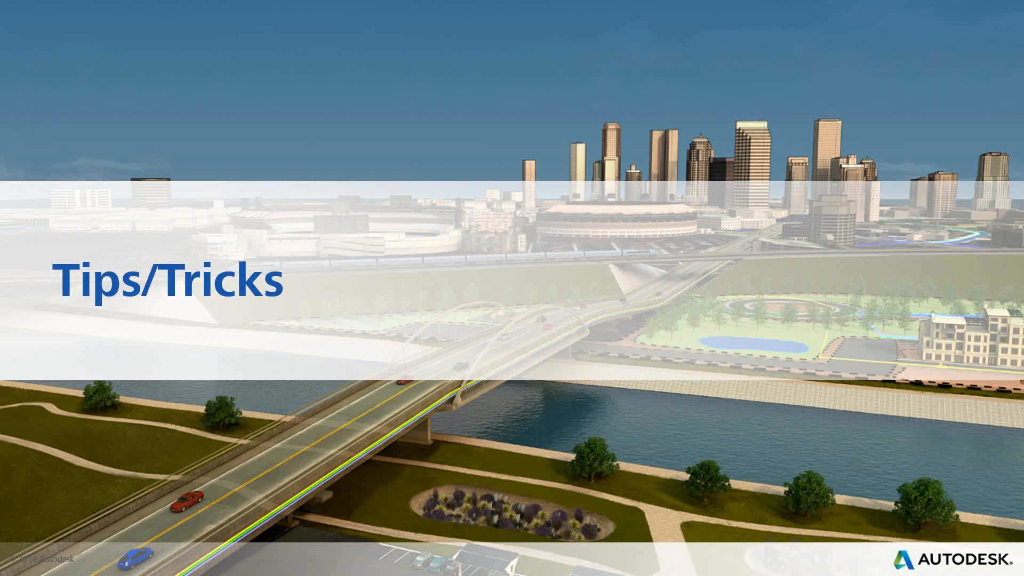
key(Right)
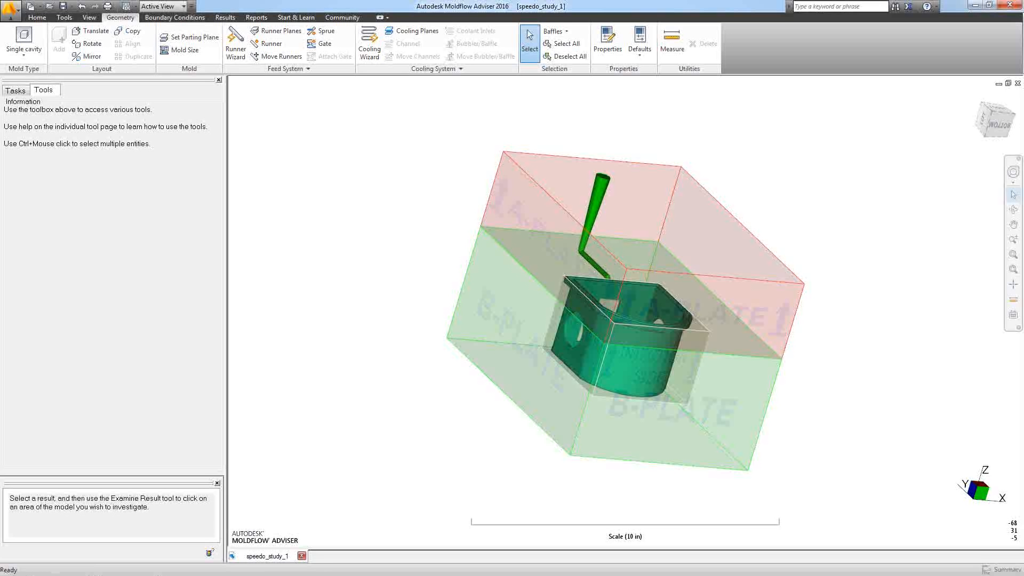
Show the study tasks of speedo_study_1 and turn on the display of Notes in the user interface
click(14, 91)
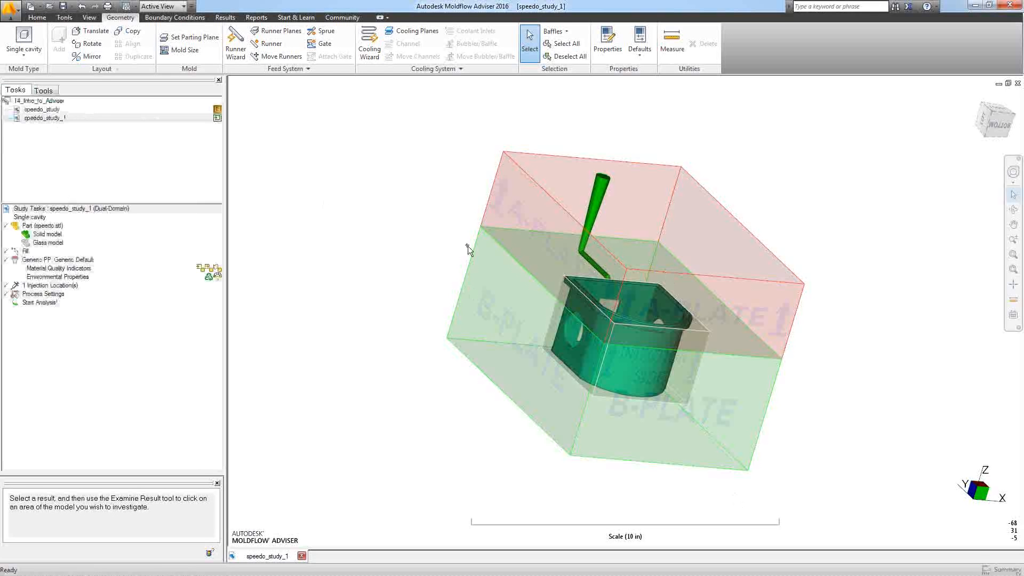
middle_drag(469, 245, 361, 279)
click(89, 18)
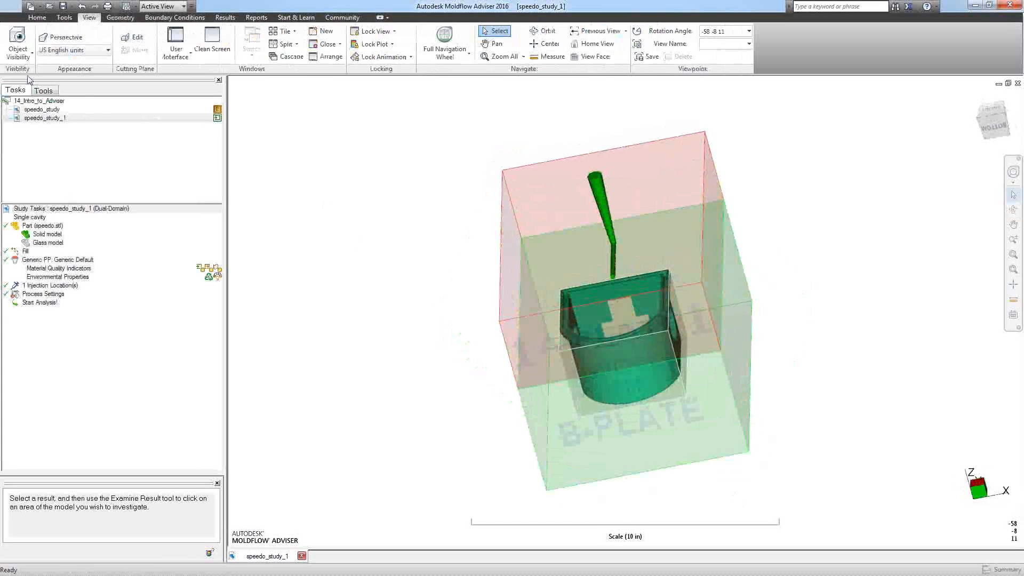
click(17, 46)
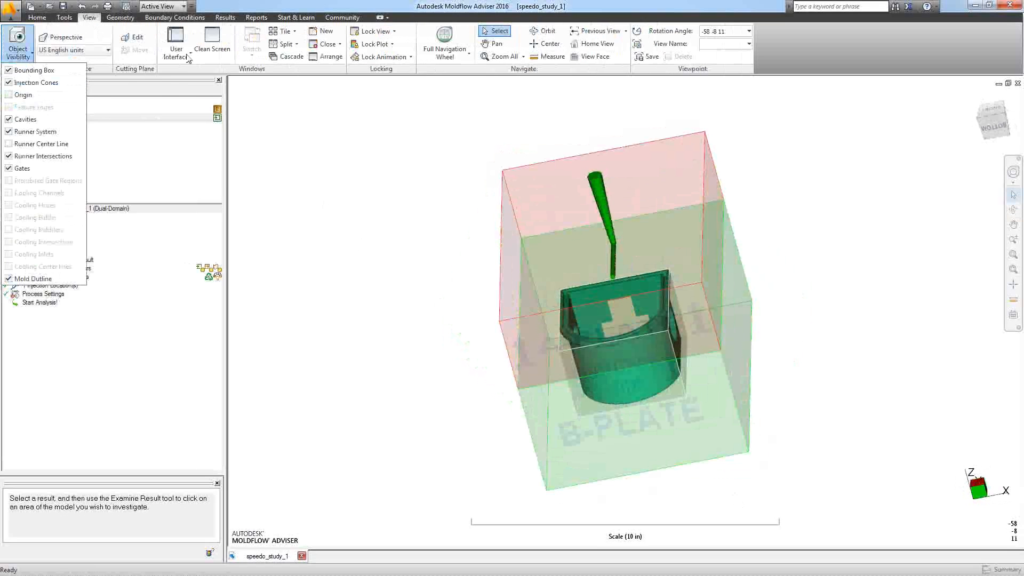
click(188, 59)
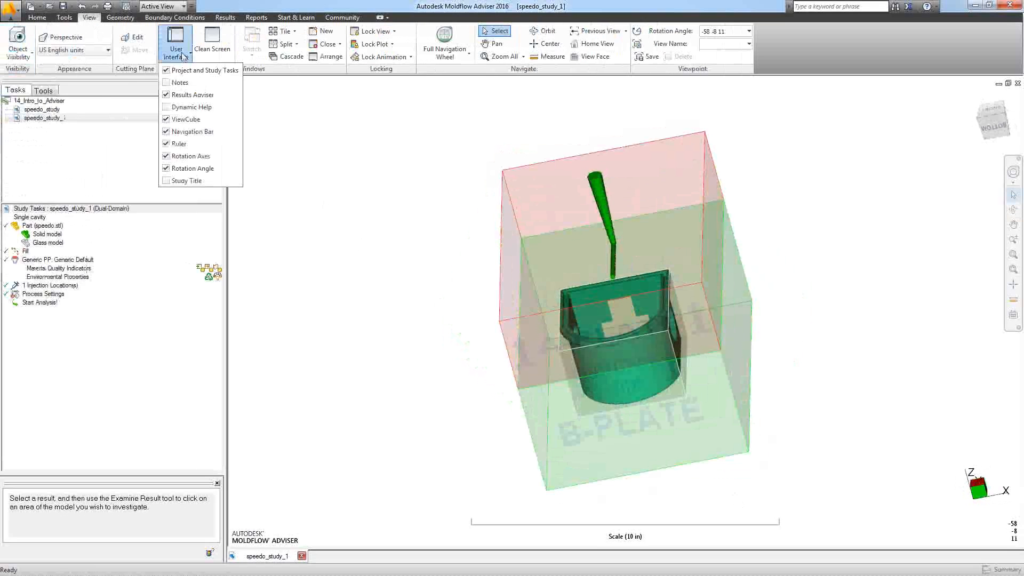
click(167, 84)
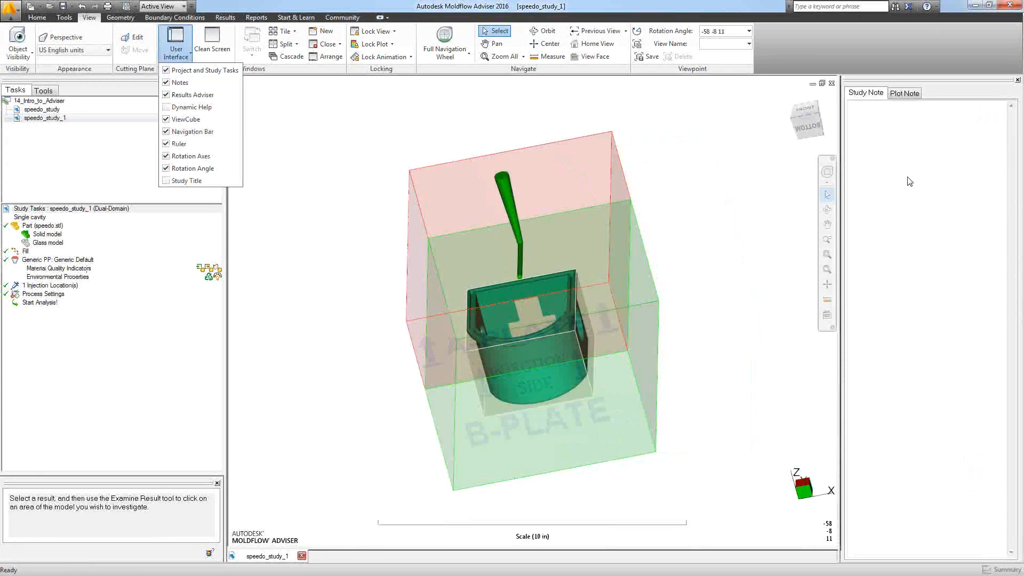
Write the study note "Changed runner volume less." for speedo_study_1
click(908, 163)
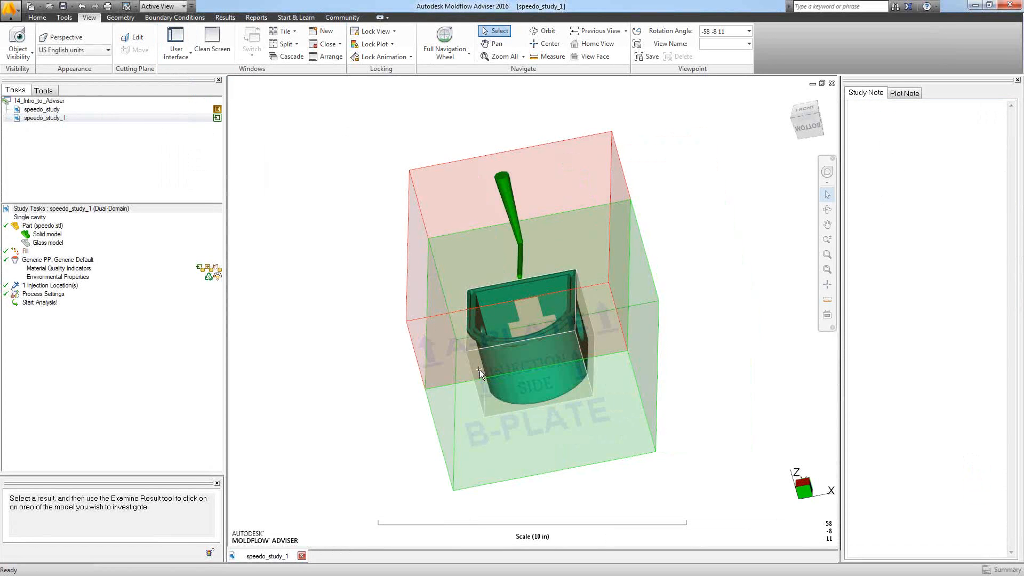
click(928, 162)
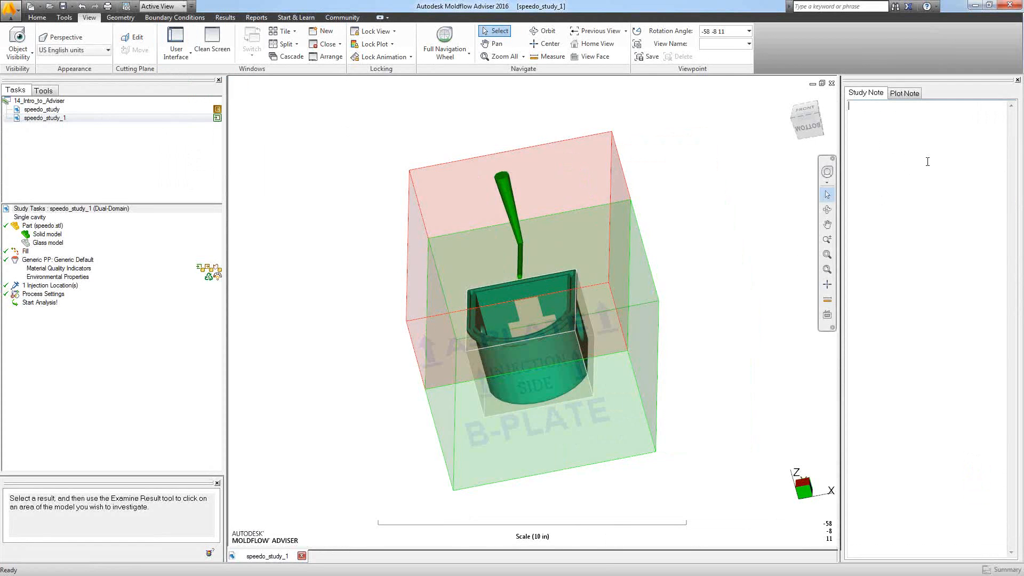
text(Changed runner vol)
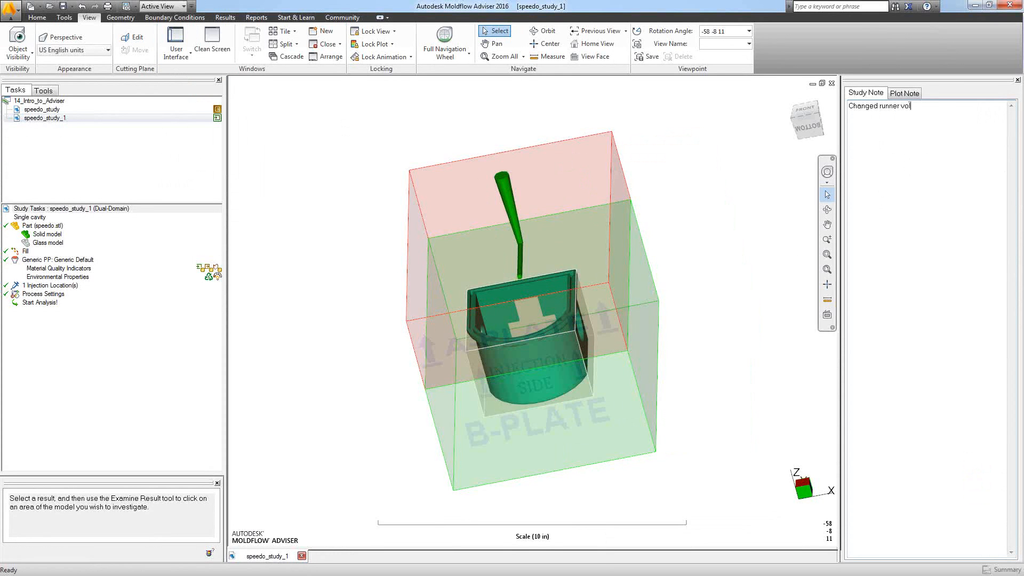
text(ume less.)
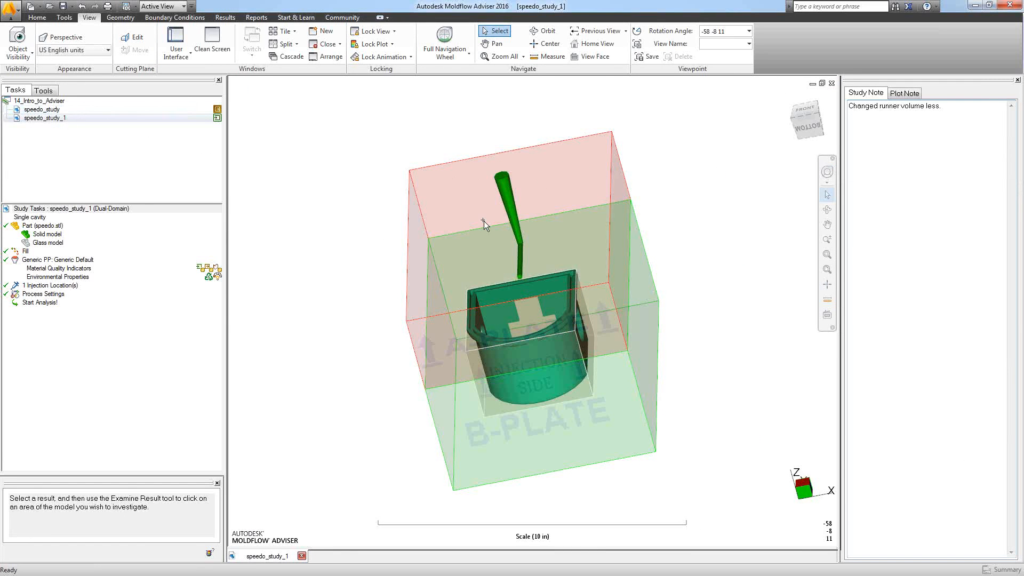
click(962, 113)
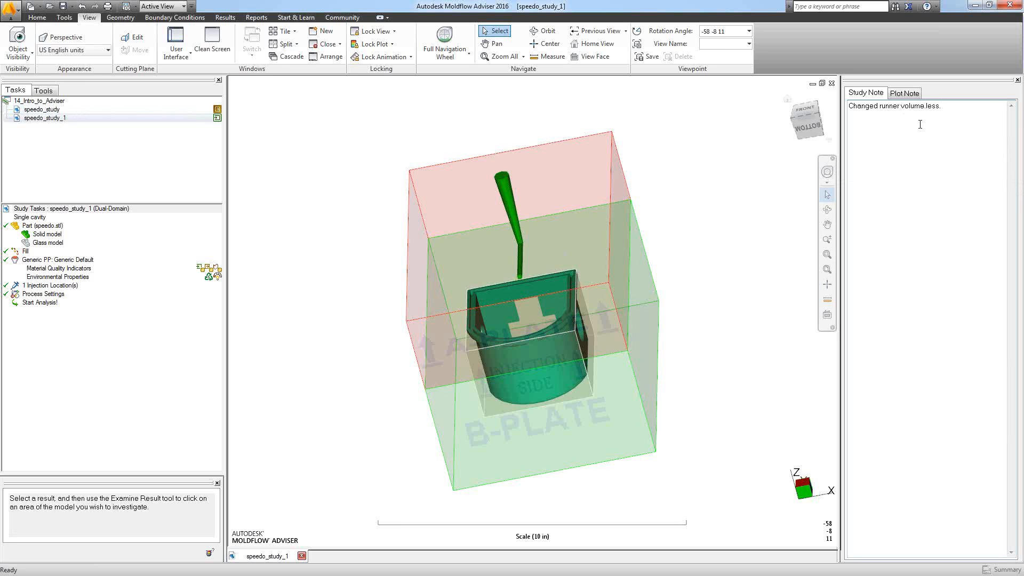
triple_click(872, 106)
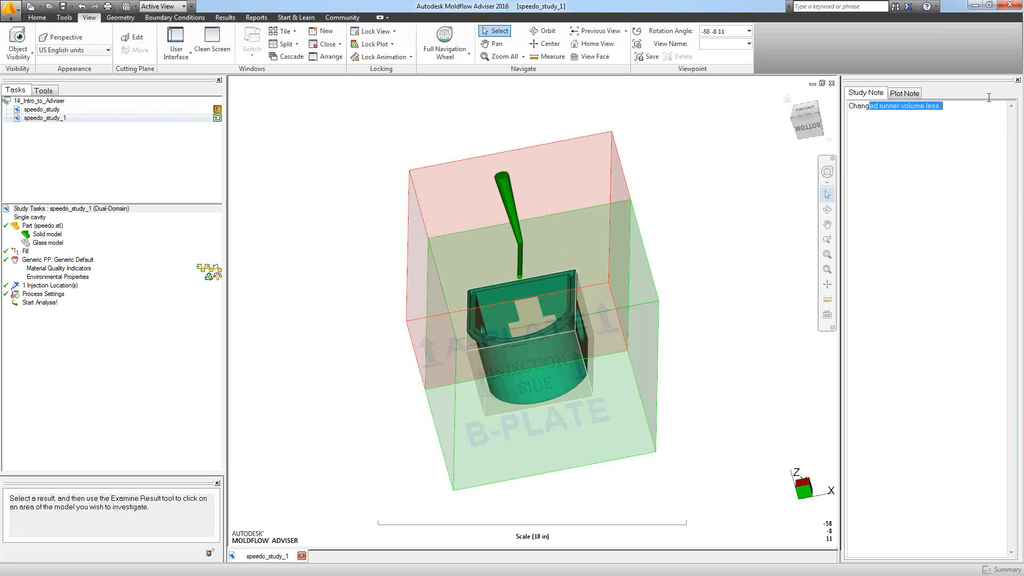
click(882, 109)
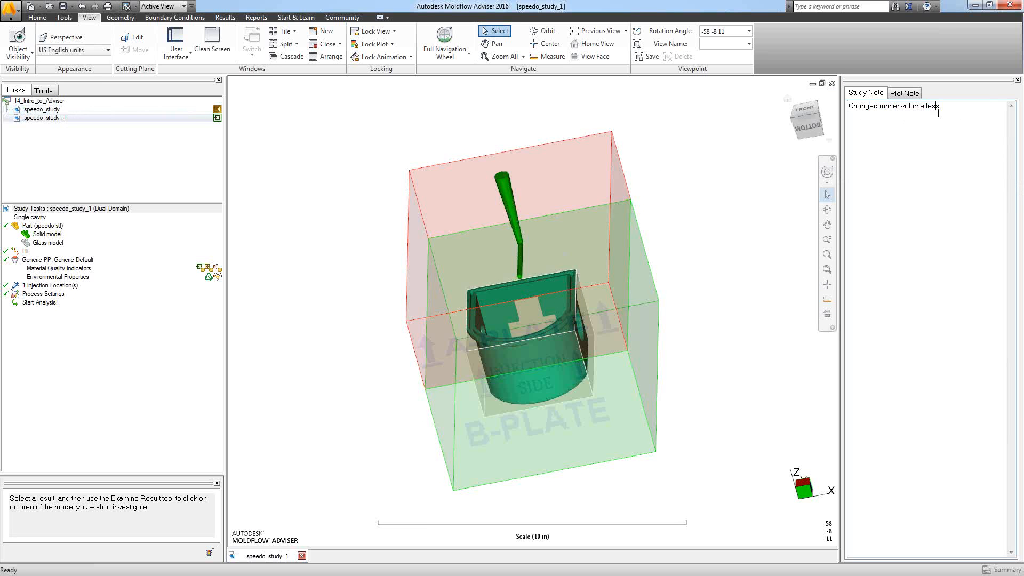
Open speedo_study, display its Fill time result, and write the plot note "Filled evenly." for it
click(911, 94)
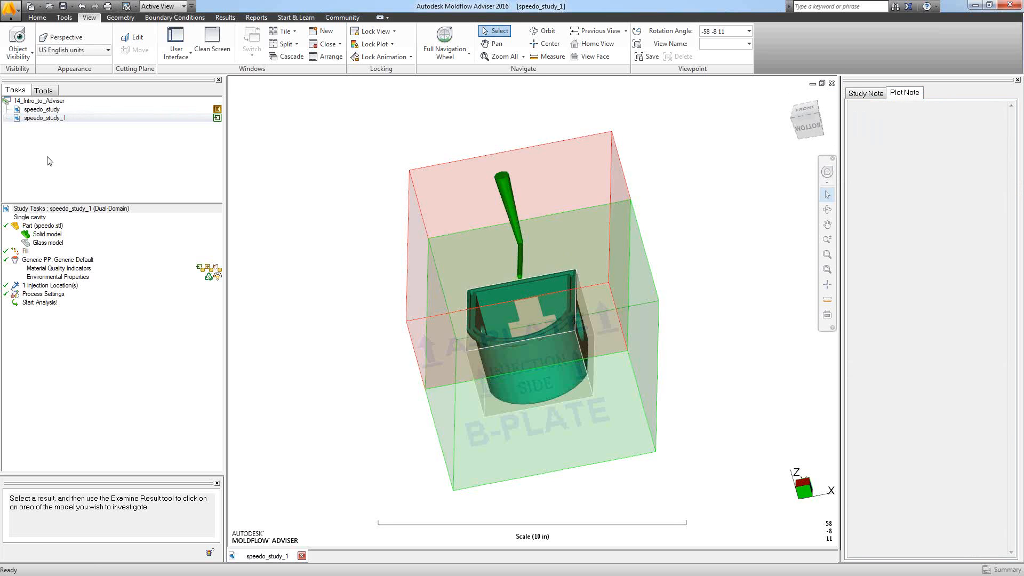
double_click(42, 109)
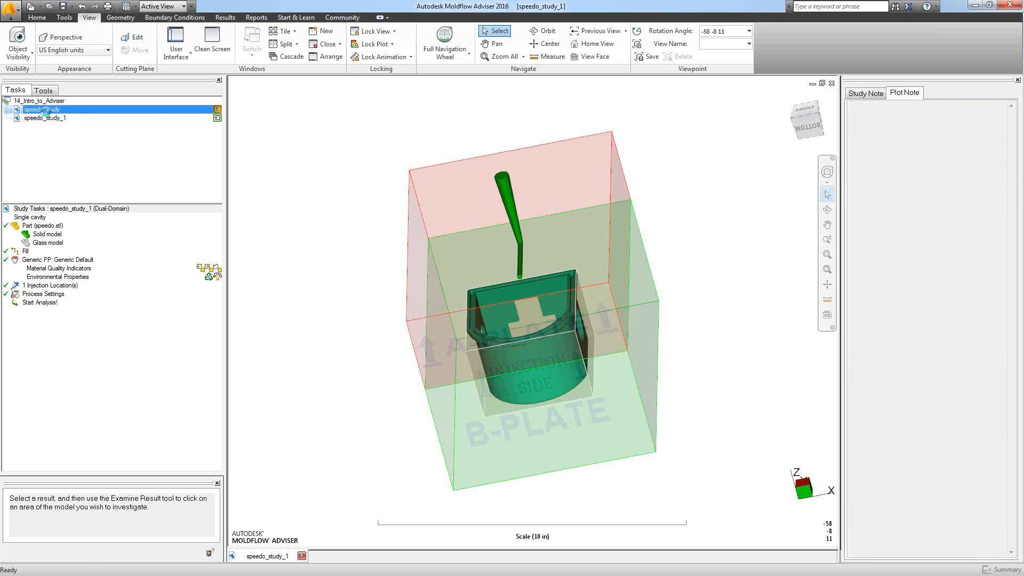
middle_drag(621, 402, 359, 351)
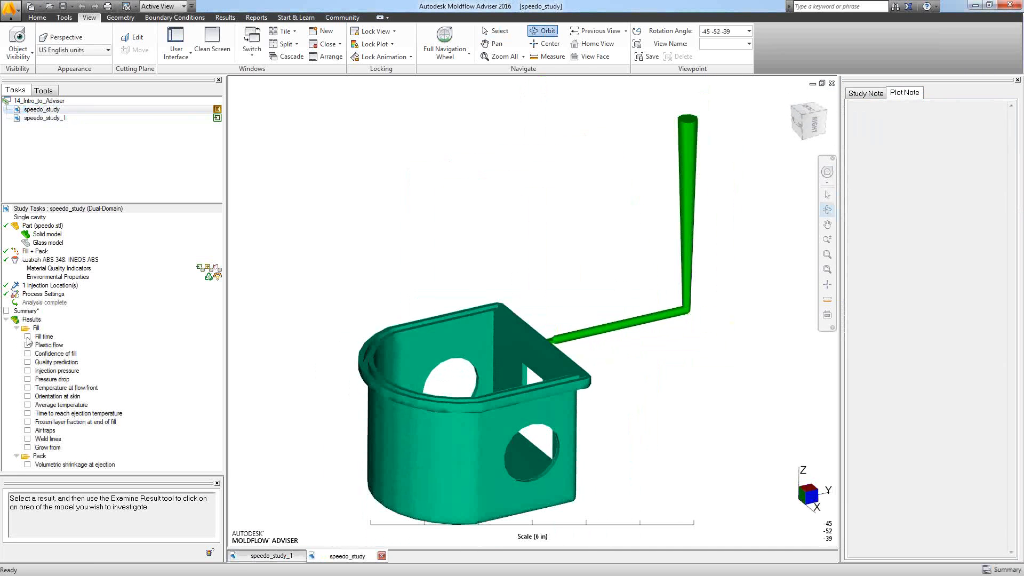
click(28, 338)
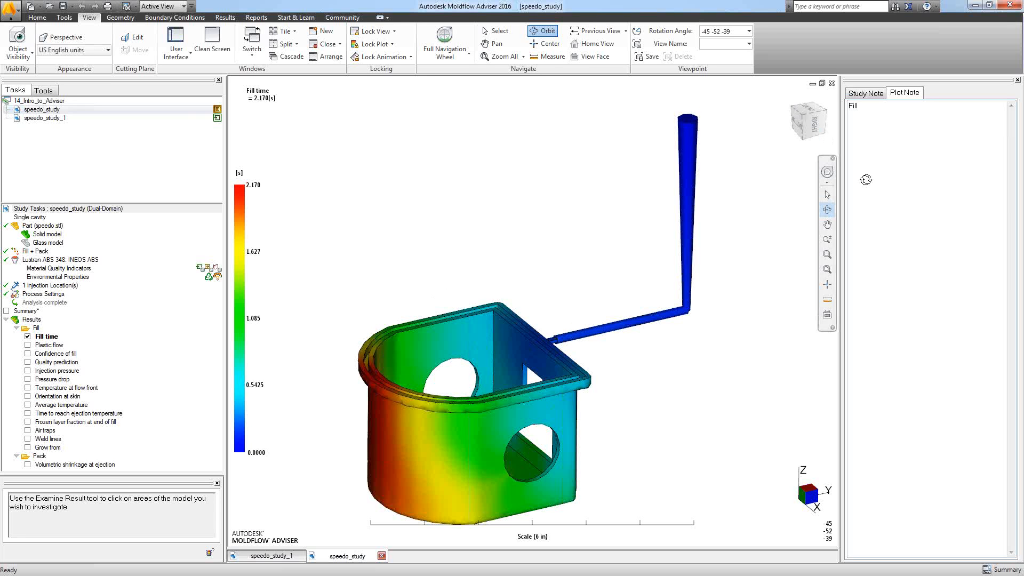
drag(867, 180, 950, 183)
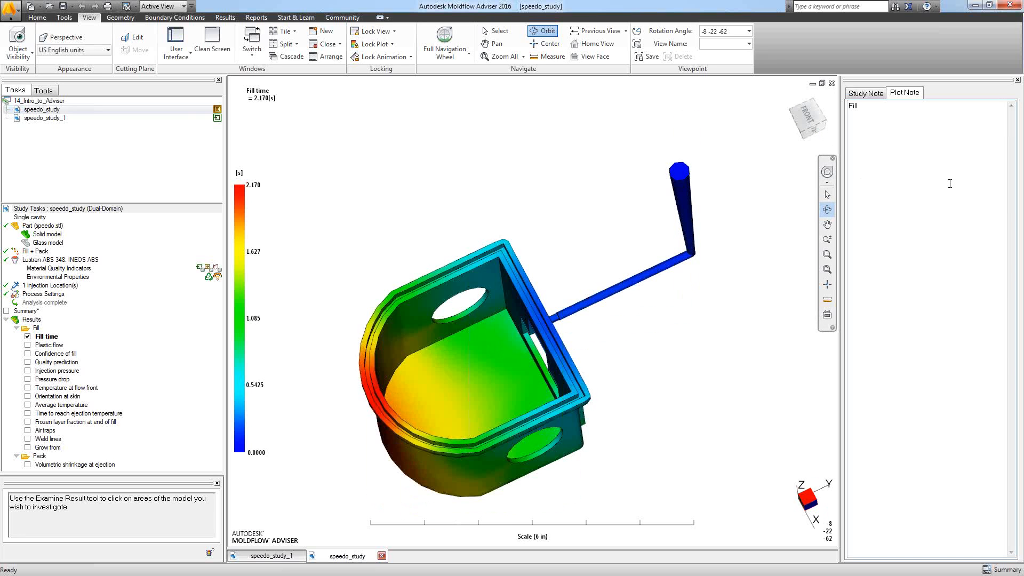
text(ed even)
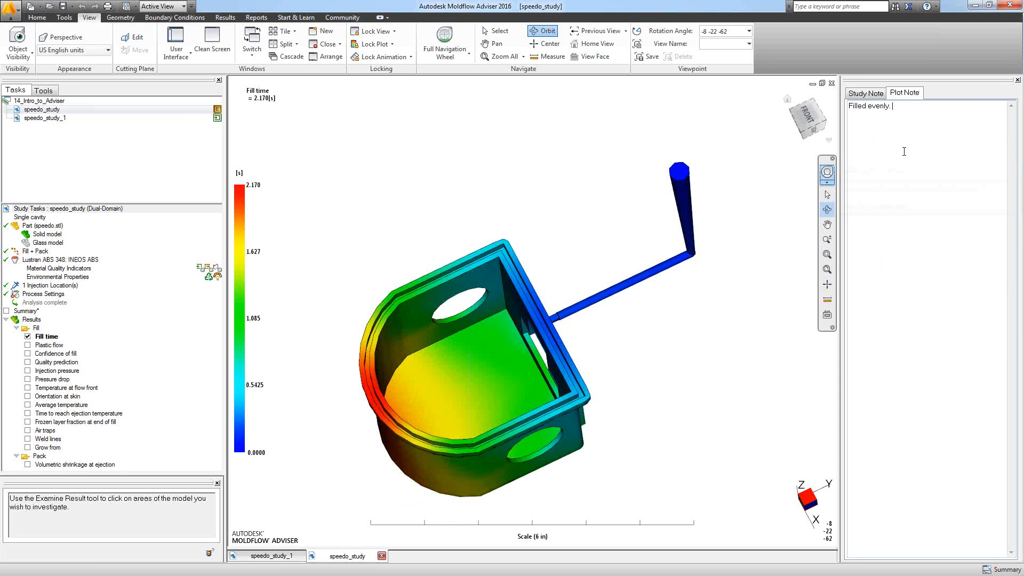
Close the notes pane and turn the display of Notes back on in the user interface
click(1018, 80)
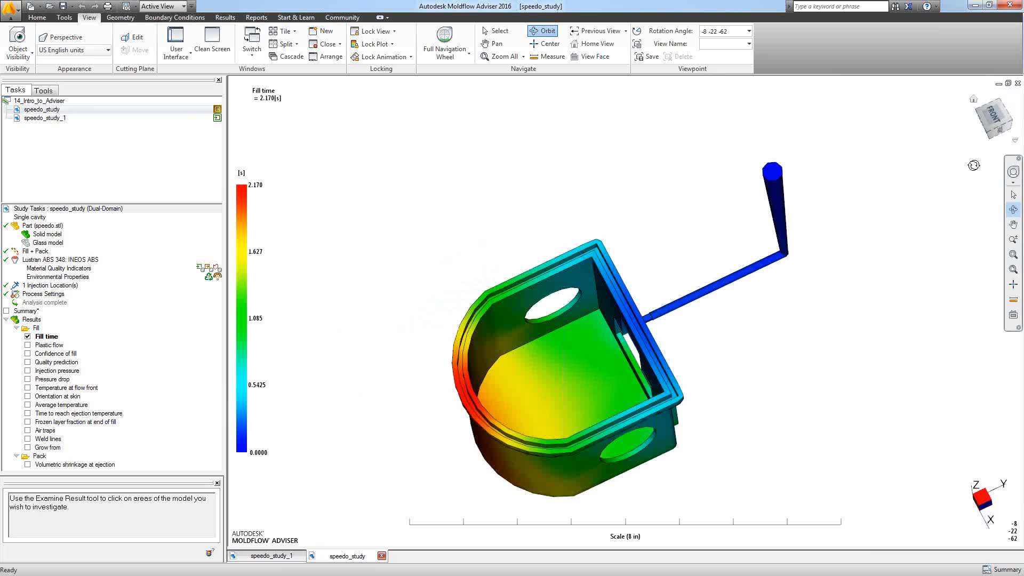
click(179, 56)
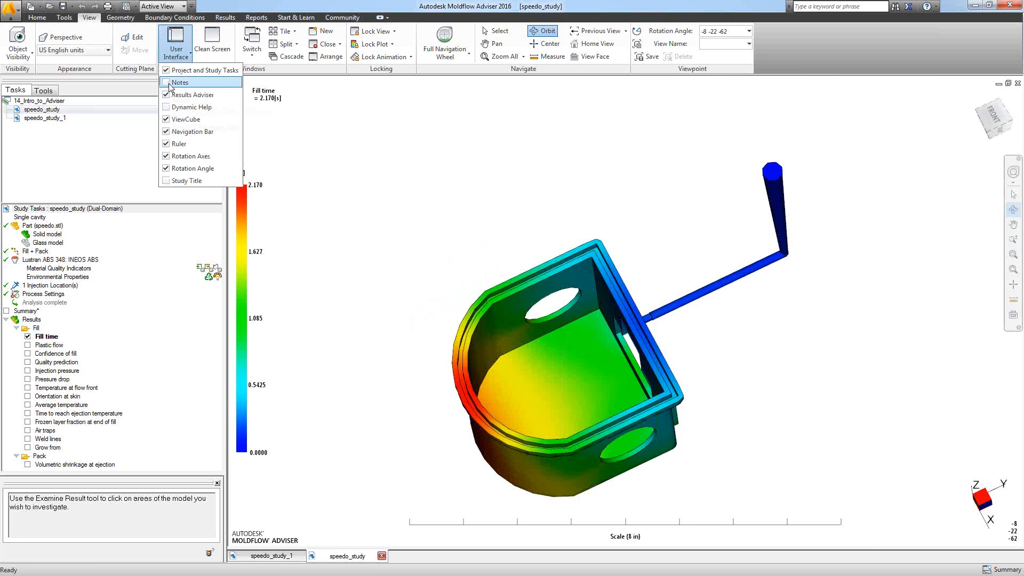
click(342, 258)
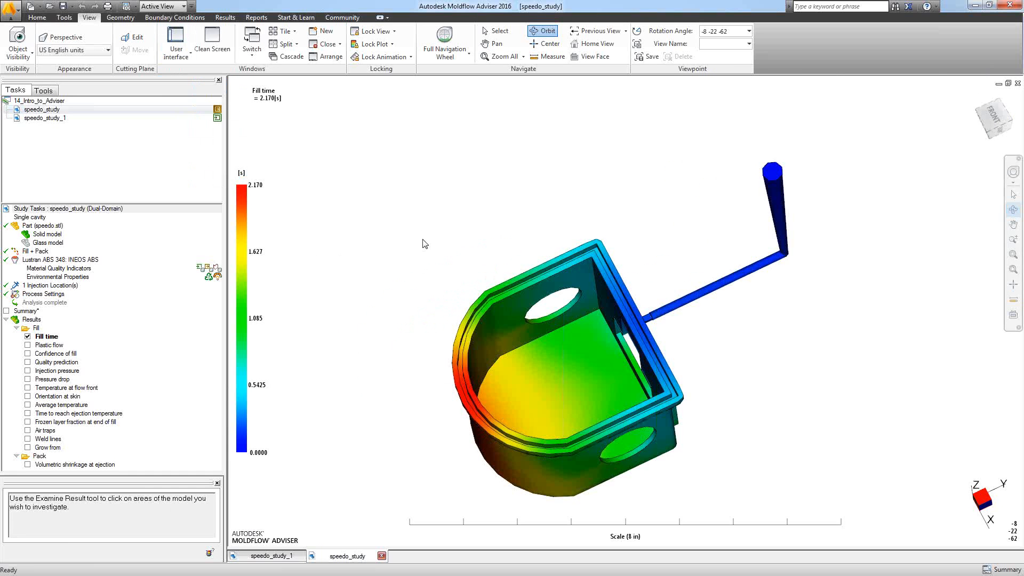
click(174, 56)
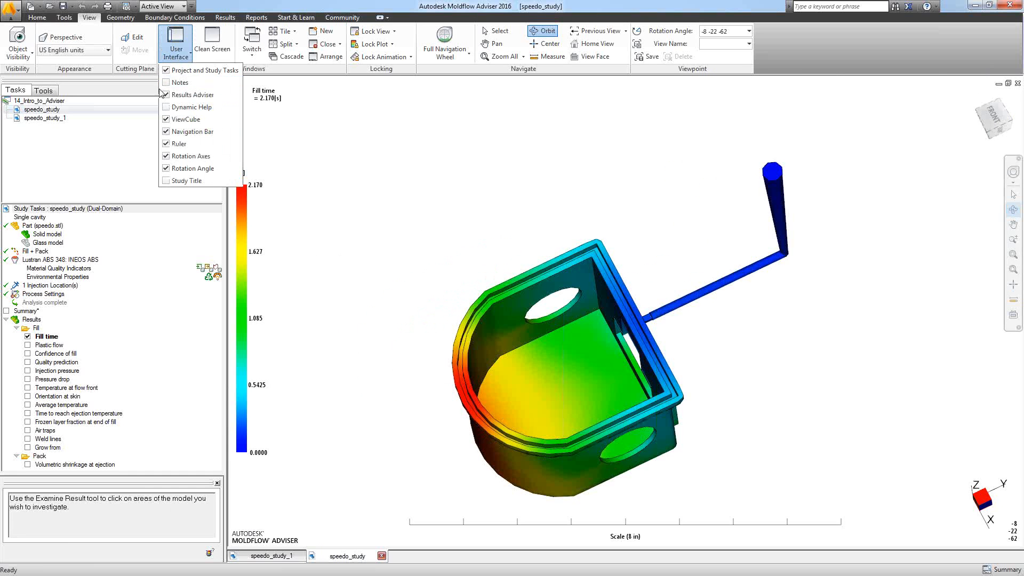
click(180, 82)
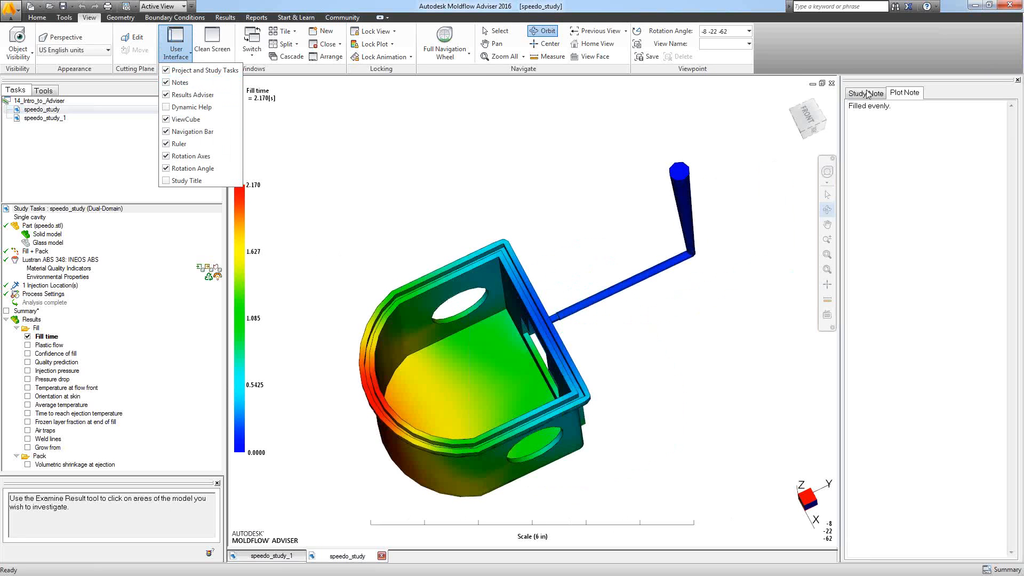
Check the study note of speedo_study, then return to the plot note of its Fill time result
click(890, 124)
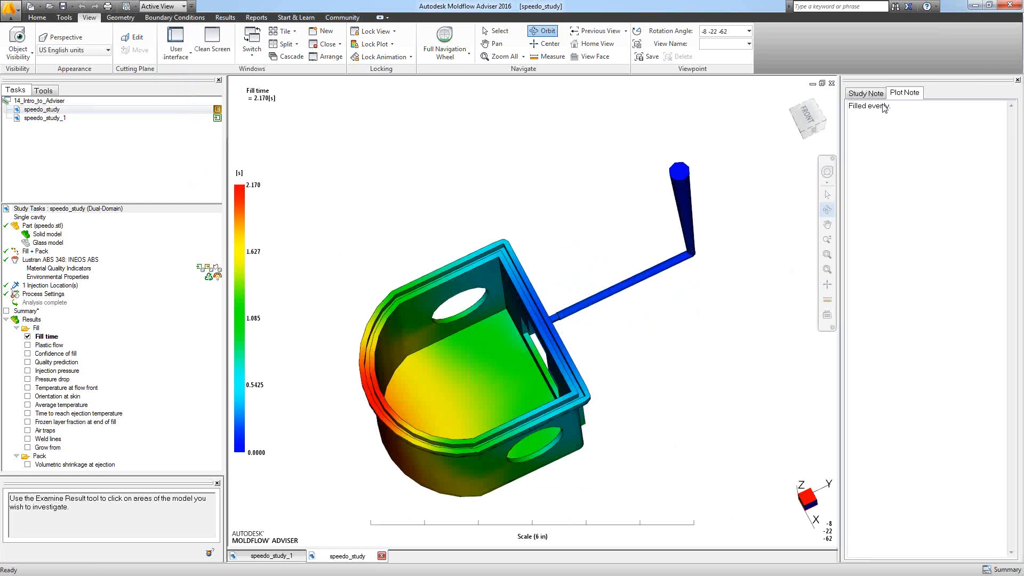
click(866, 93)
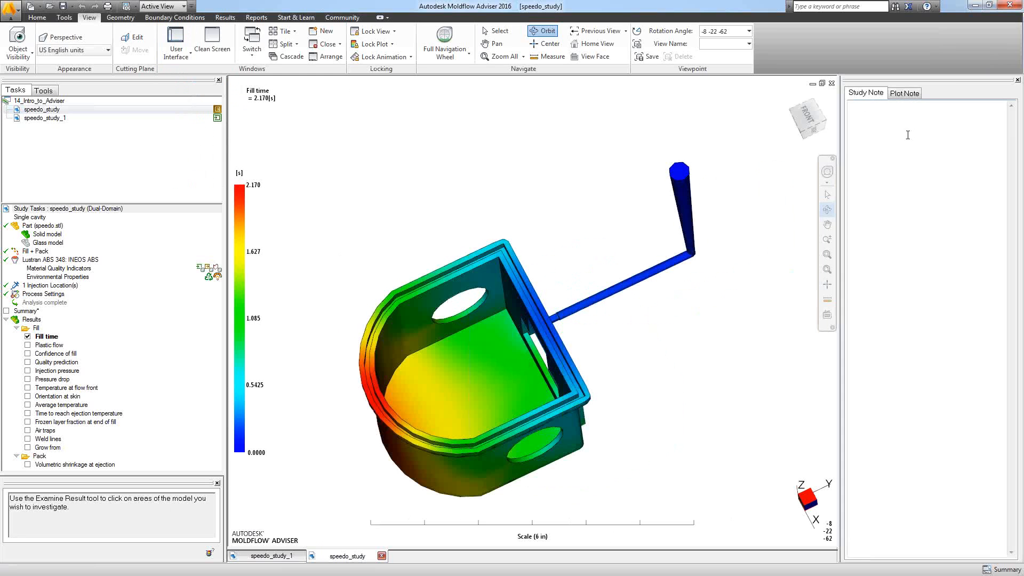
click(914, 93)
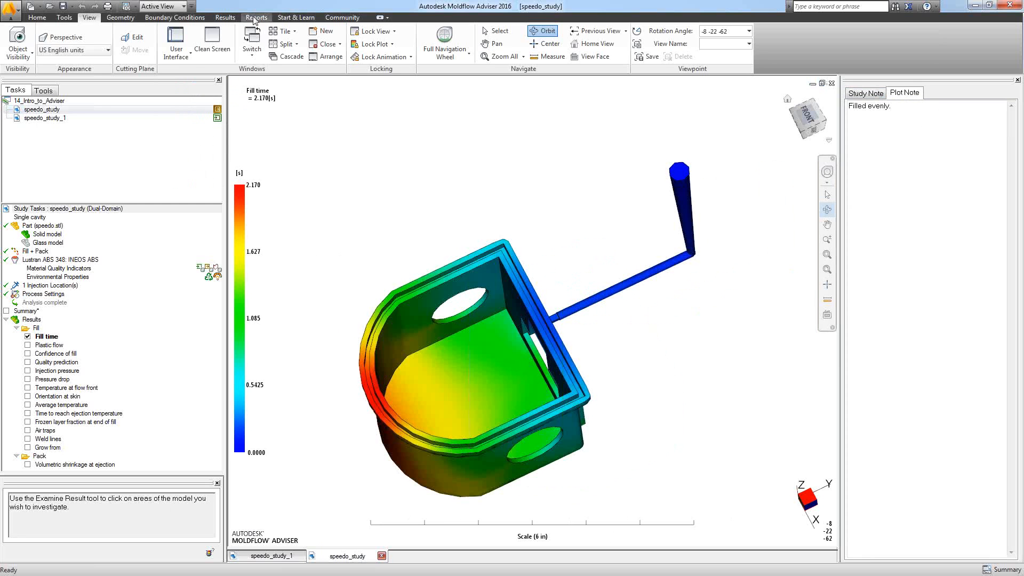
Start a report with the Report Wizard for speedo_study and add its Fill time result to the selected data
click(255, 18)
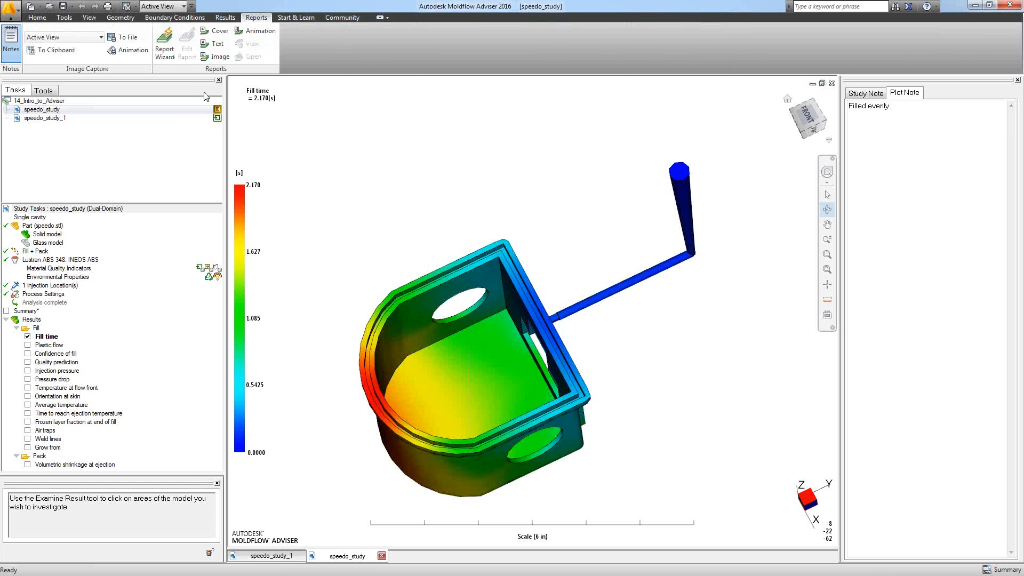
click(165, 41)
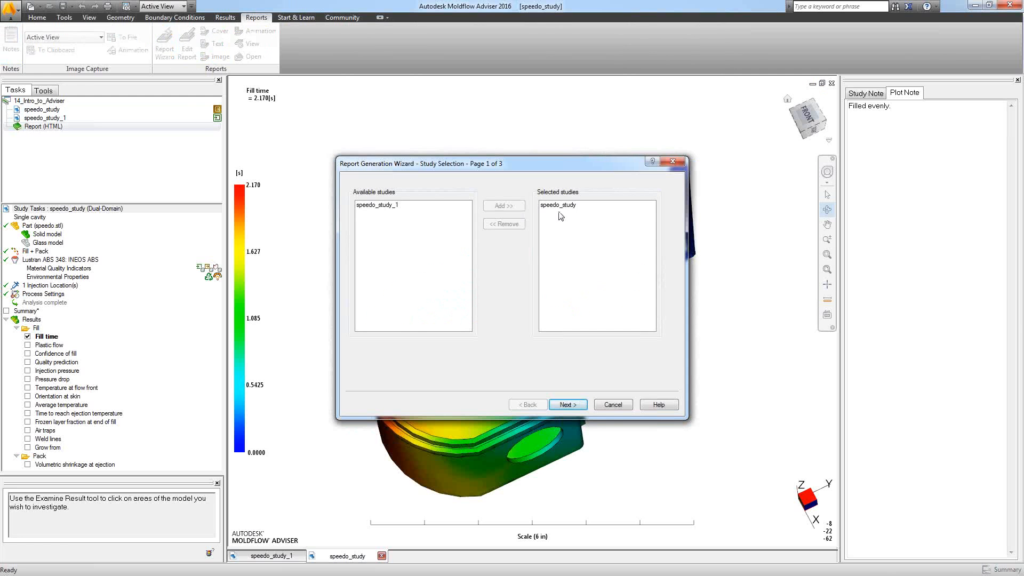
click(560, 206)
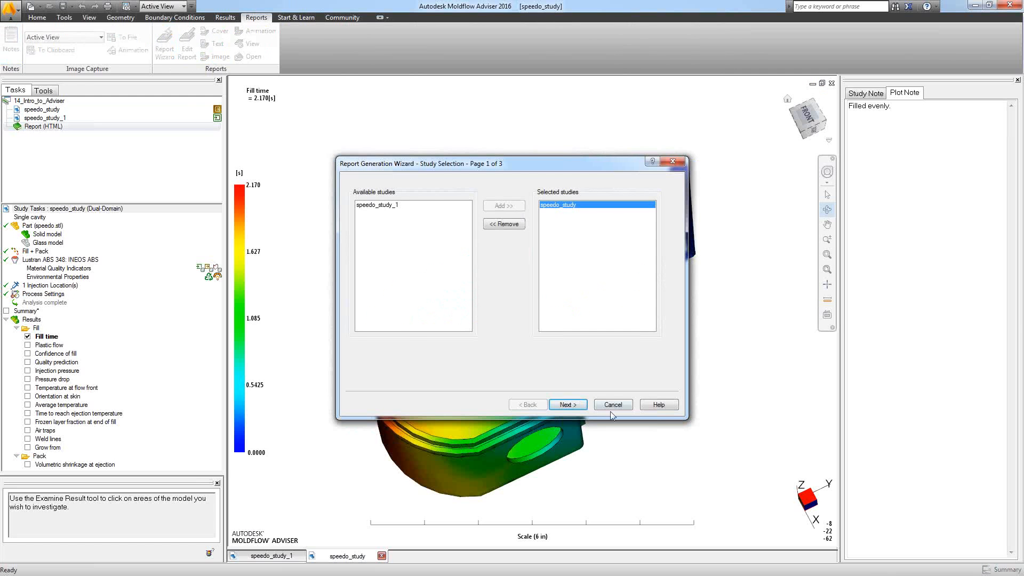
click(567, 404)
click(386, 219)
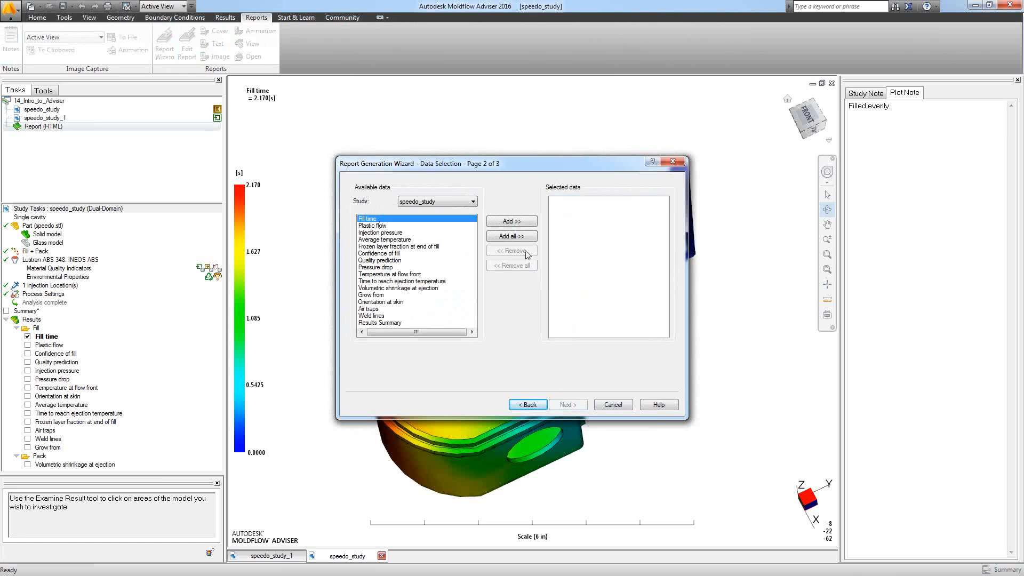
click(531, 223)
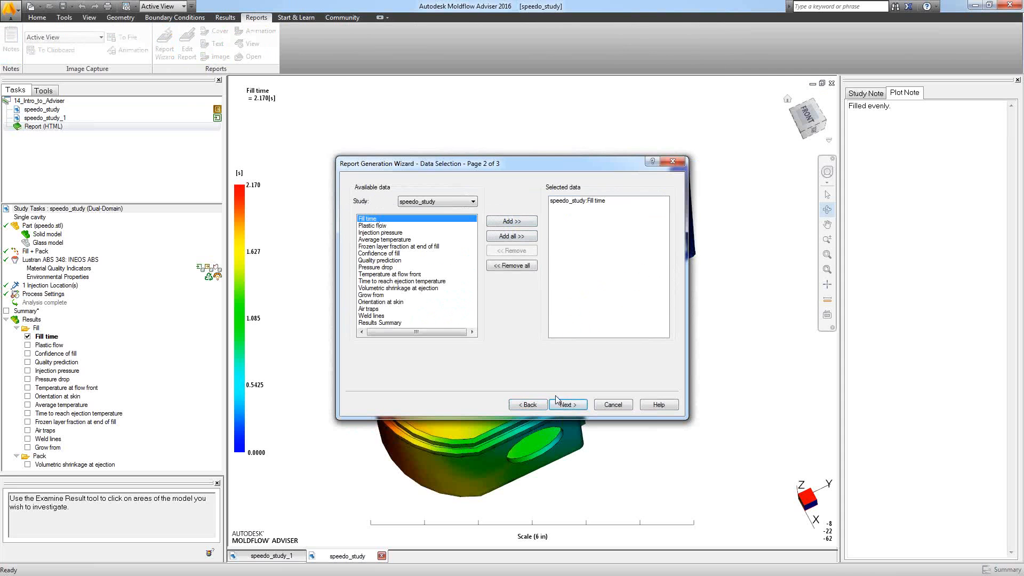
click(569, 404)
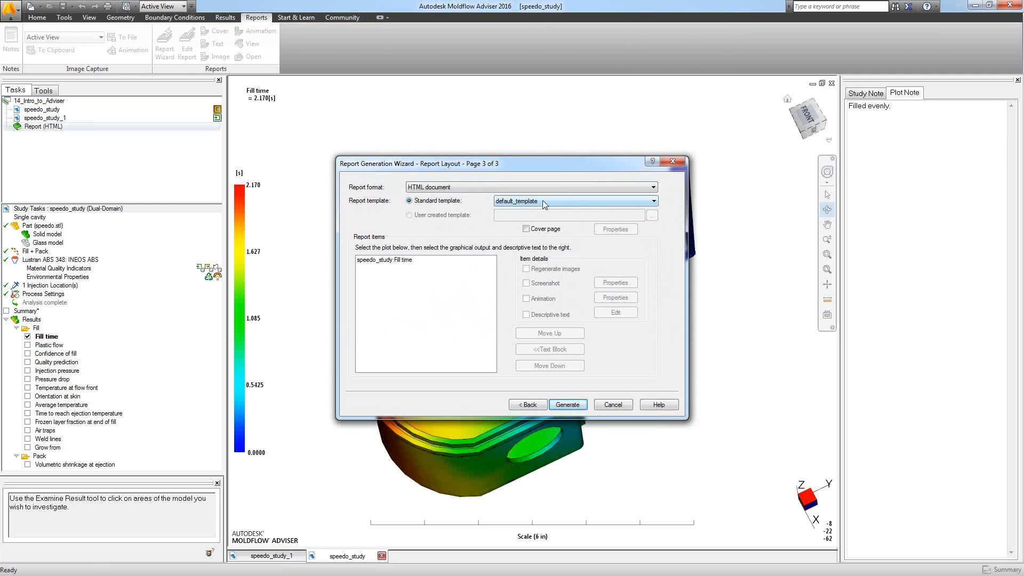
Enable descriptive text for the Fill time report item, view its description text, and cancel the report without generating it
click(426, 260)
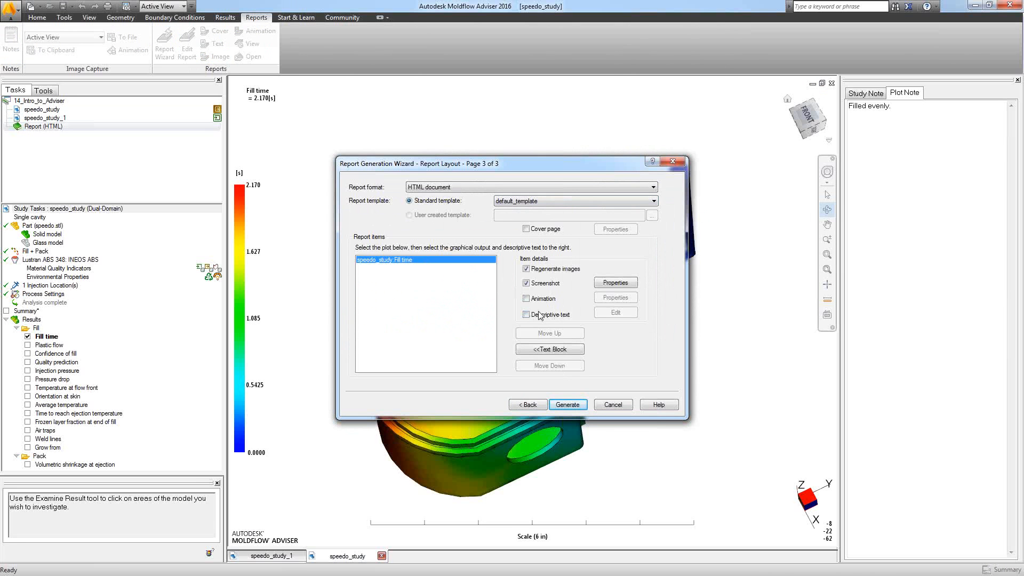
click(526, 315)
click(616, 312)
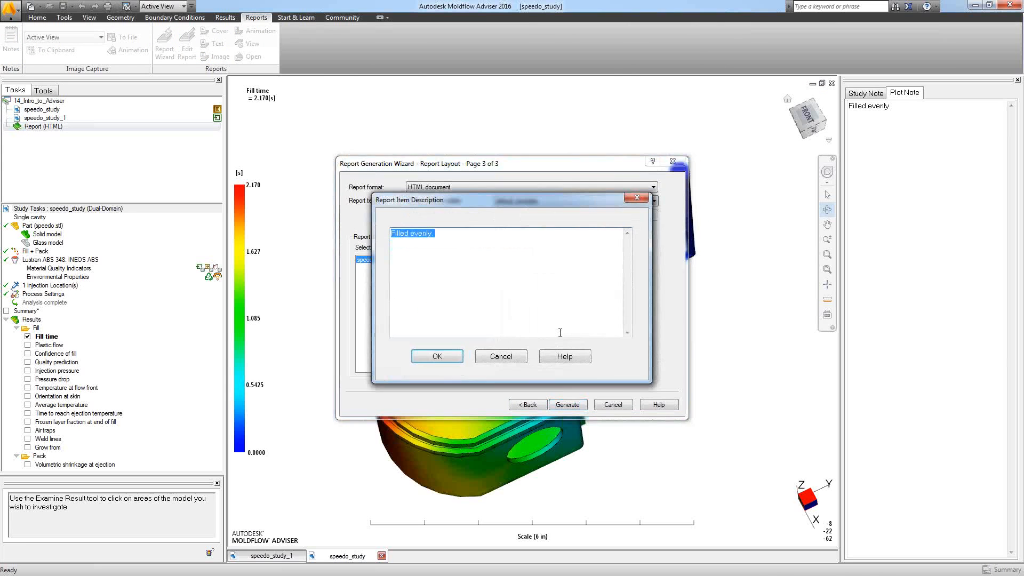
click(500, 357)
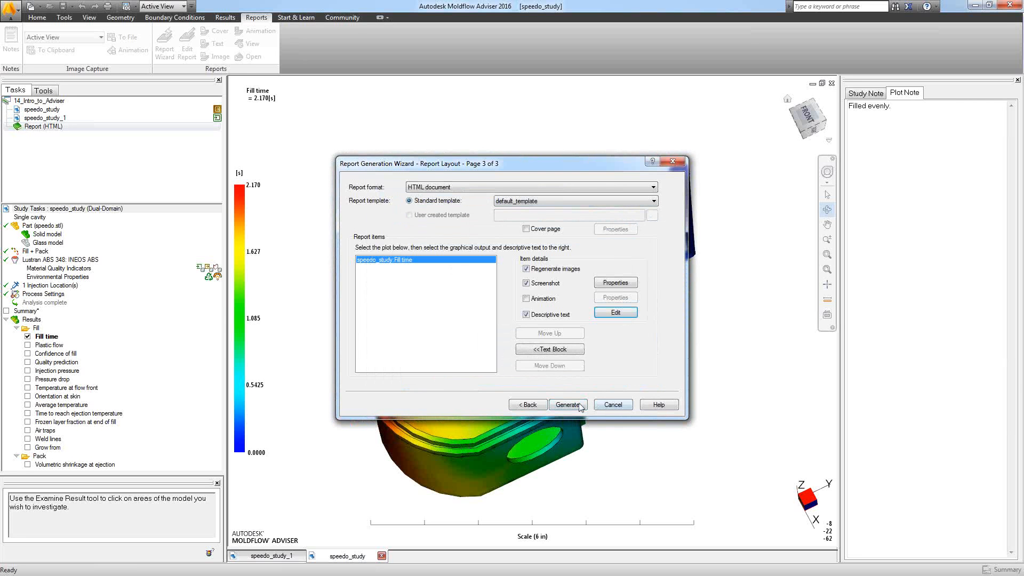
click(617, 405)
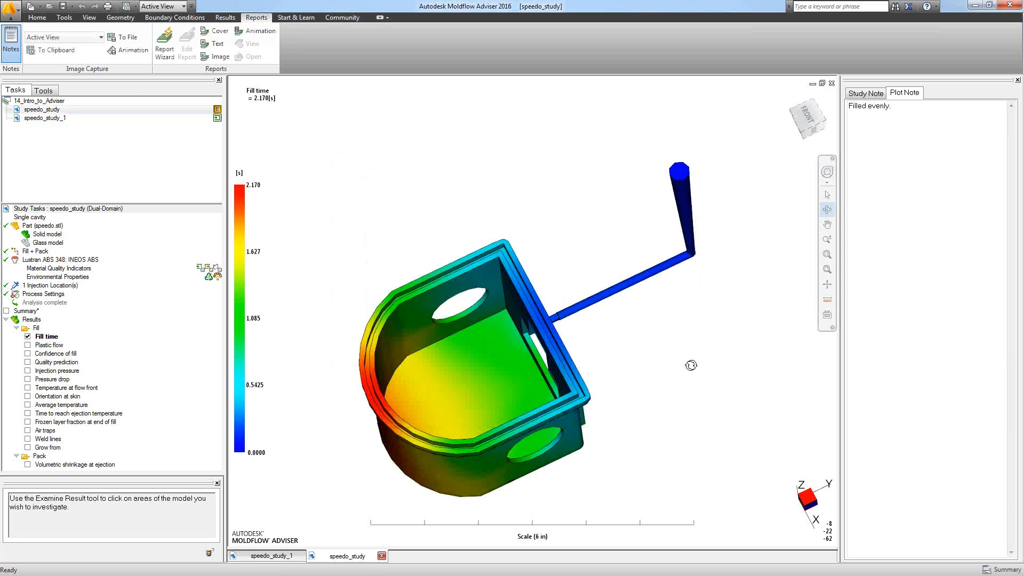
Look through the user interface display options for the speedo_study window, including Study Title
mouse_move(675, 361)
mouse_down()
mouse_move(677, 297)
mouse_move(656, 355)
mouse_move(609, 345)
mouse_up()
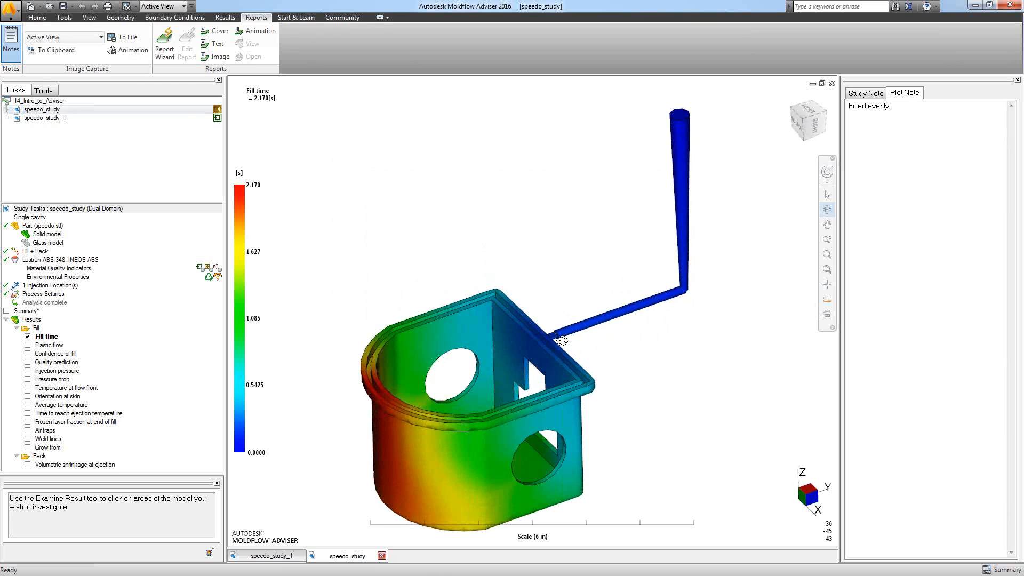
drag(649, 327, 645, 325)
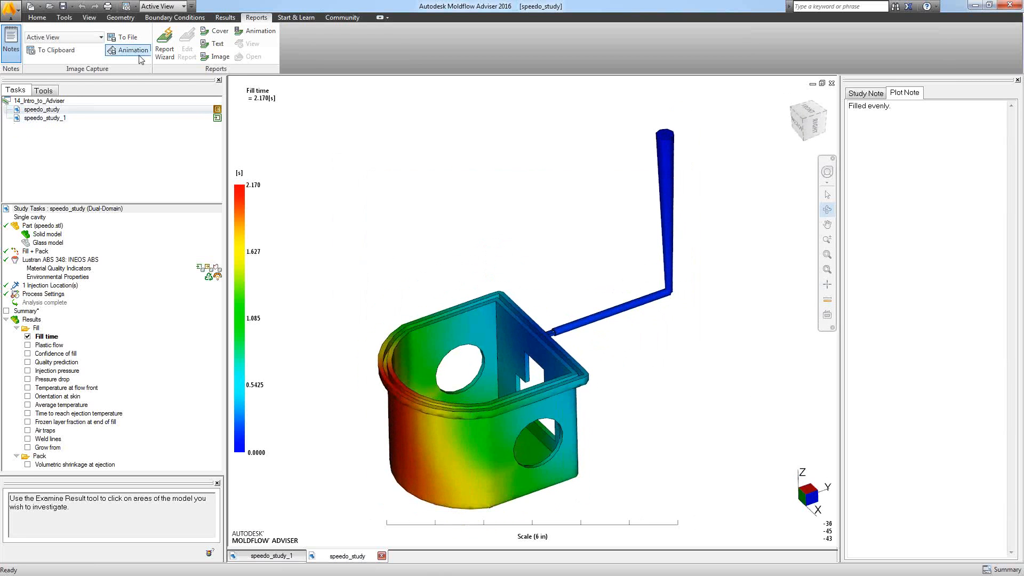
click(94, 16)
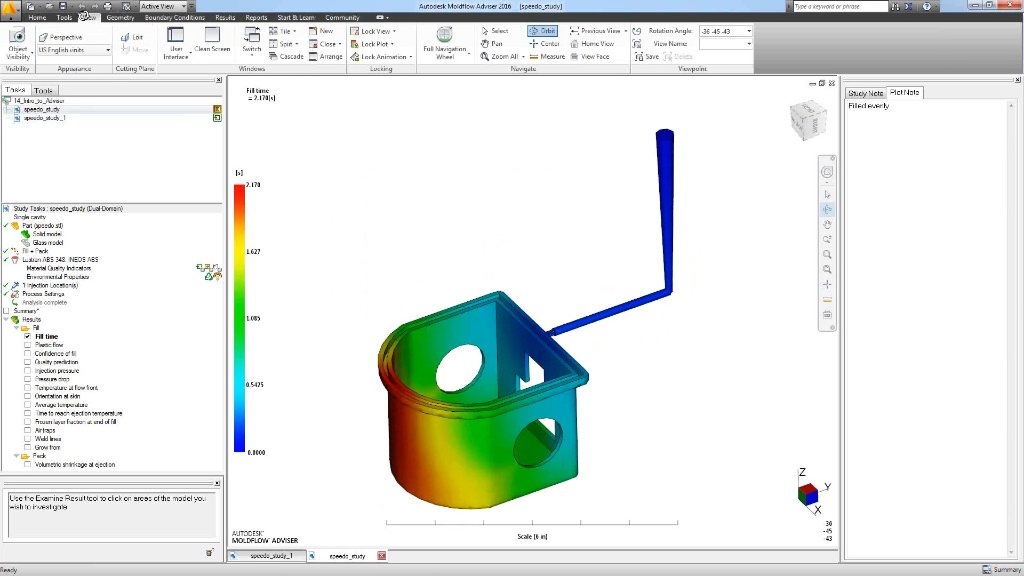
click(179, 56)
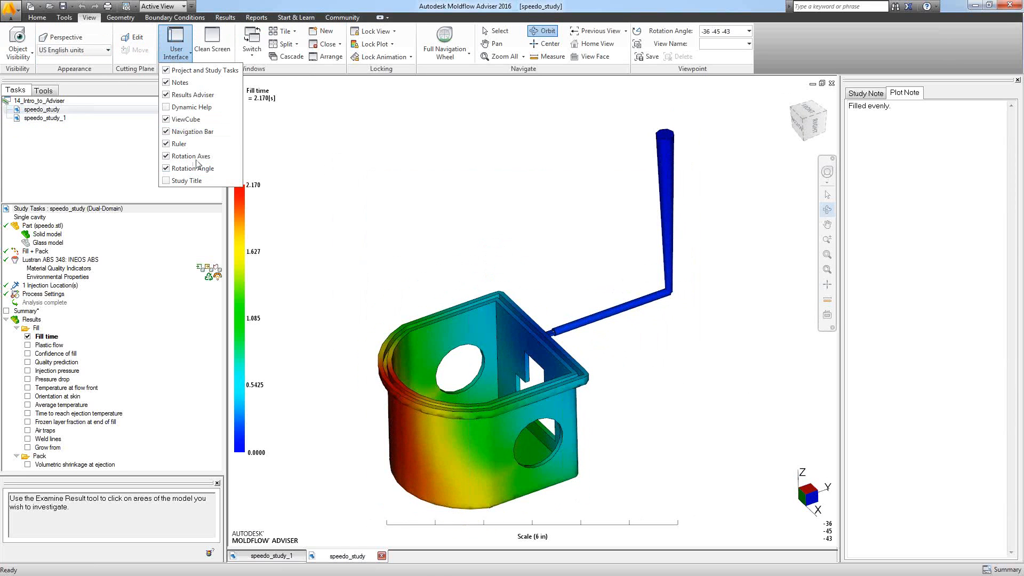
click(166, 181)
Close the notes pane and tile the speedo_study_1 and speedo_study windows vertically, with speedo_study_1 active
click(272, 555)
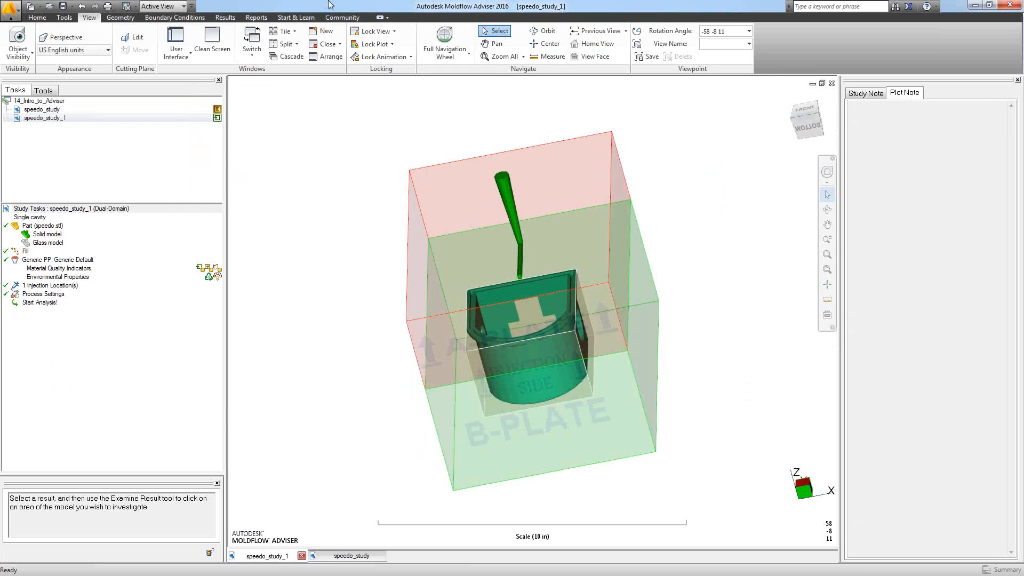
click(291, 35)
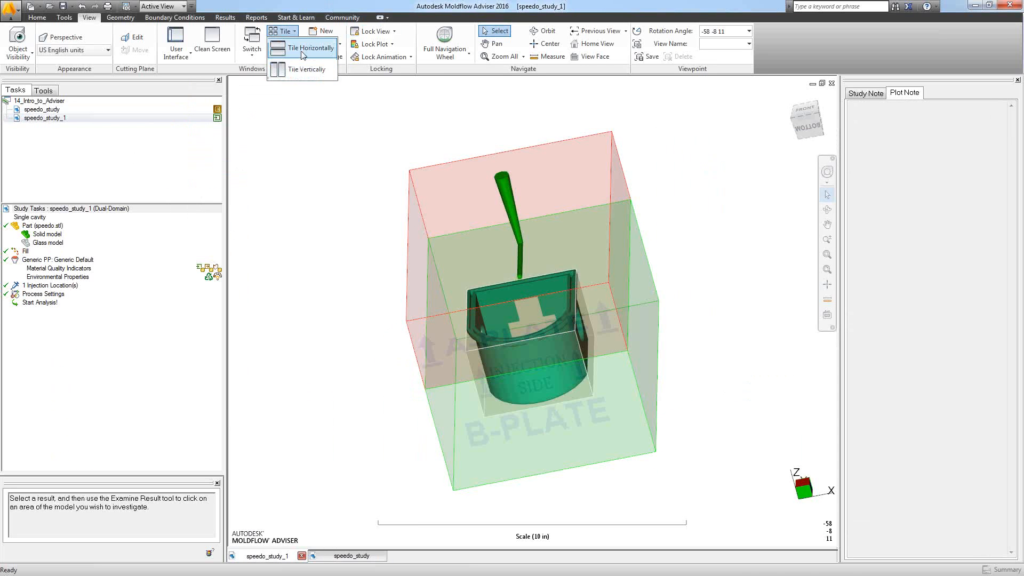
click(307, 69)
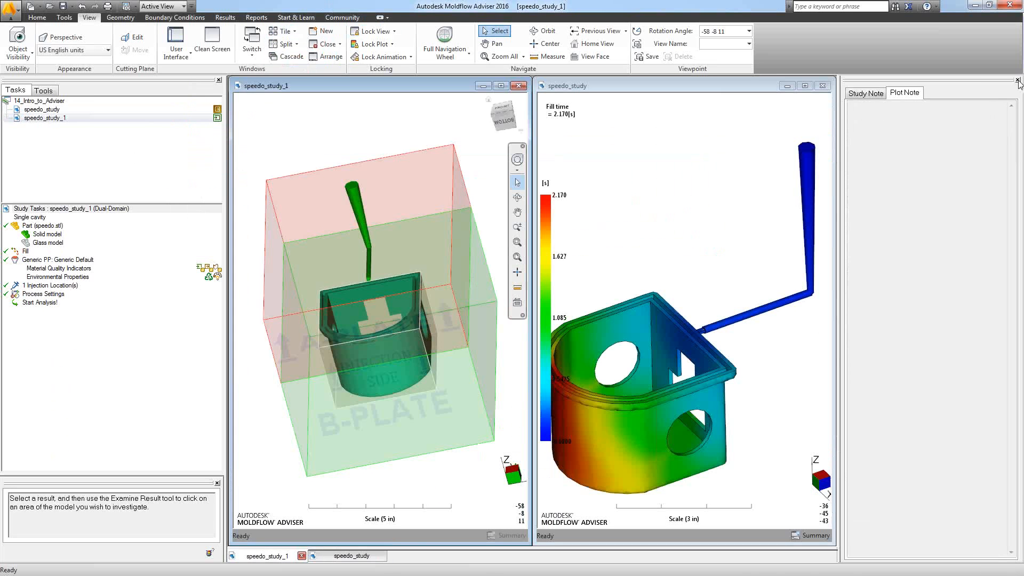
click(1018, 80)
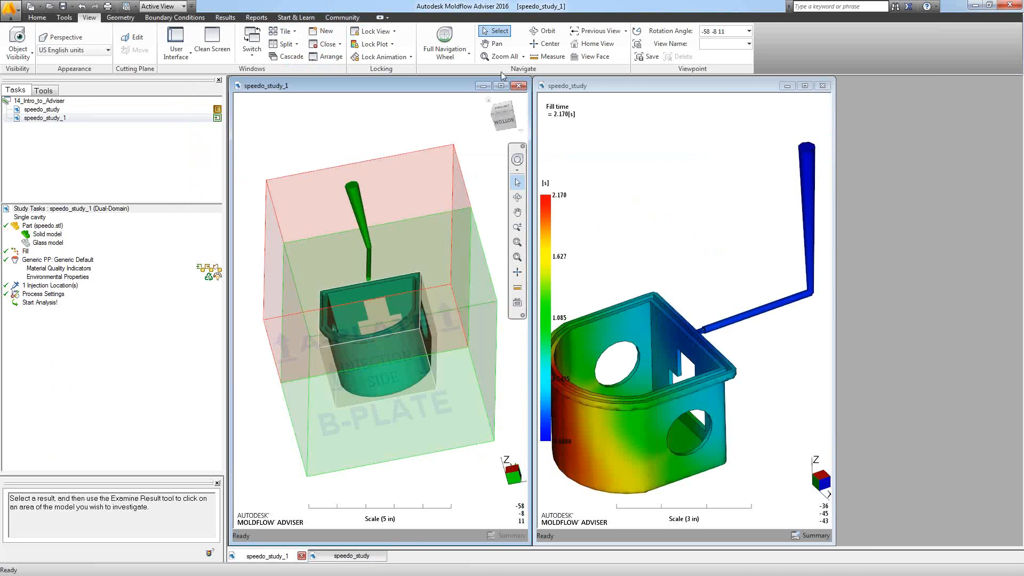
click(283, 31)
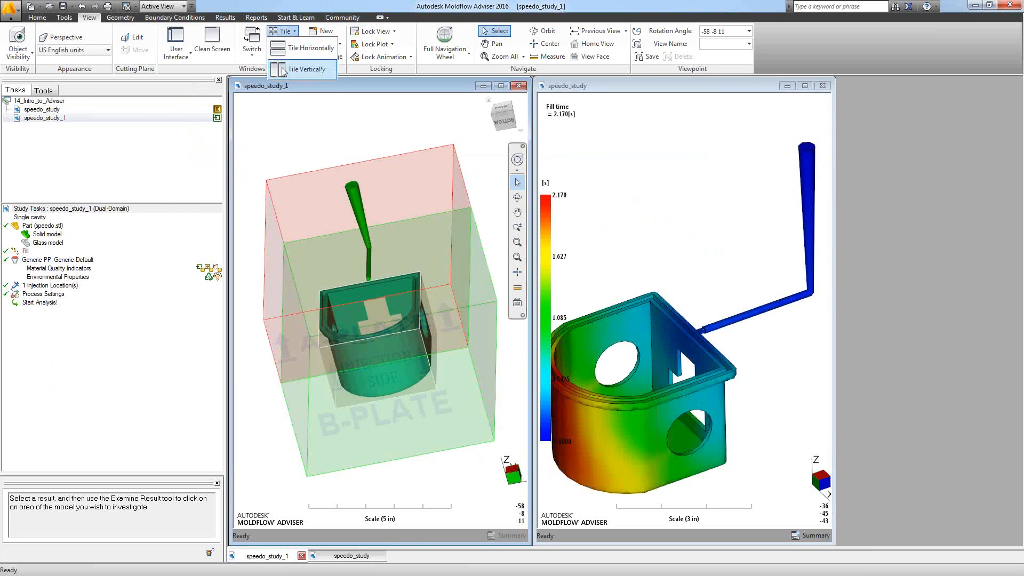
click(288, 70)
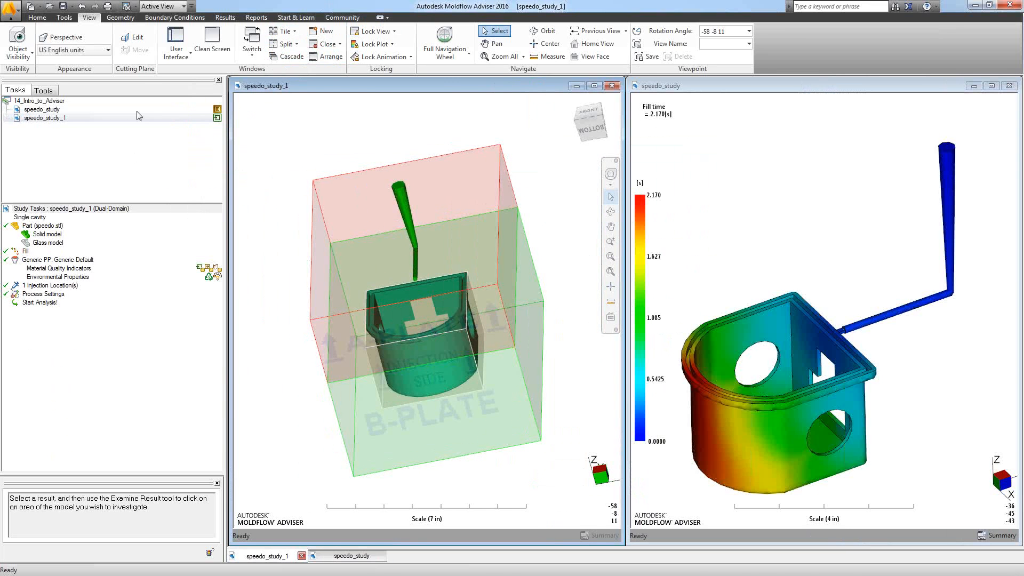
Turn on the display of Study Title in the user interface for the tiled study windows
click(176, 53)
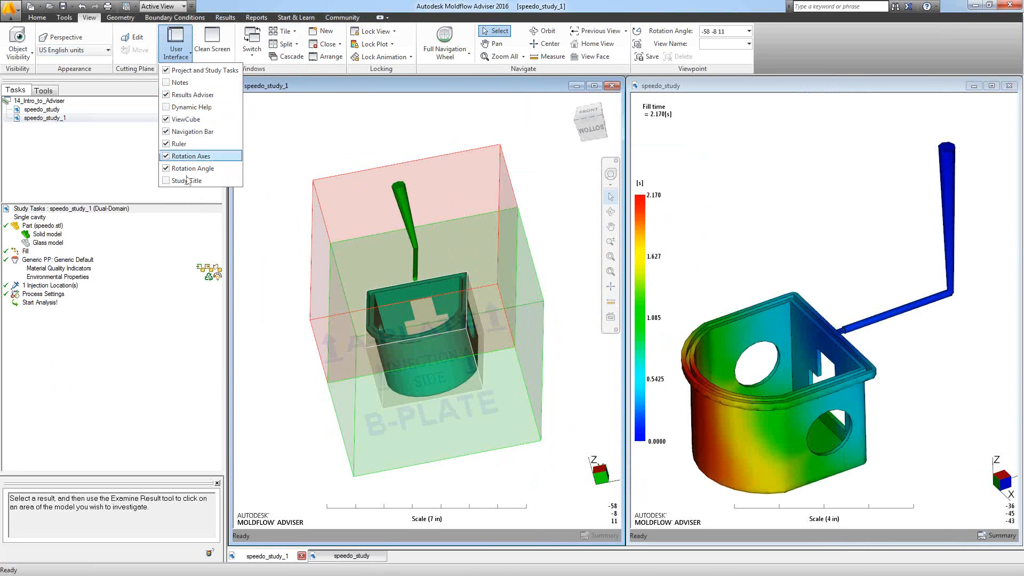
click(169, 183)
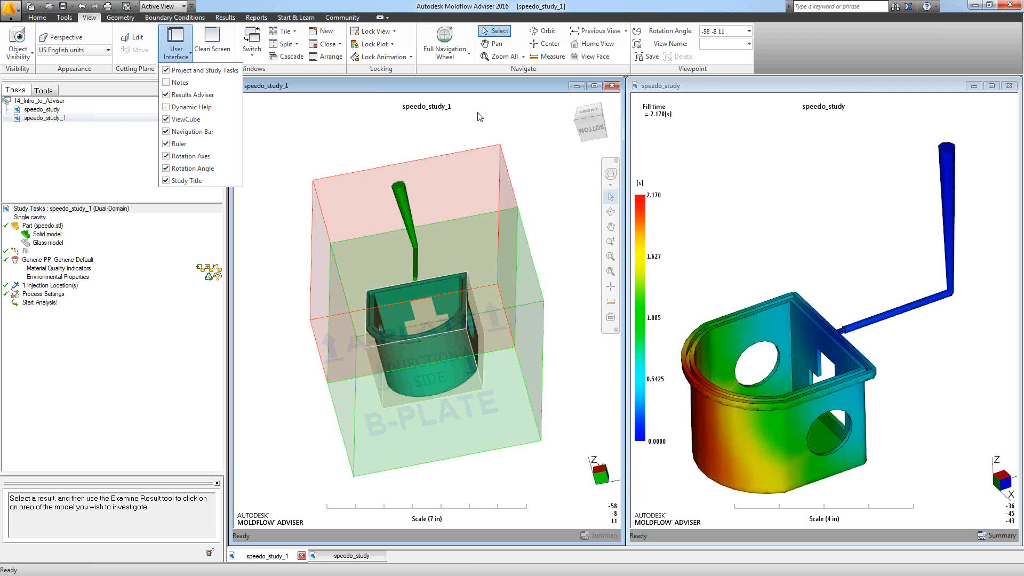
click(385, 142)
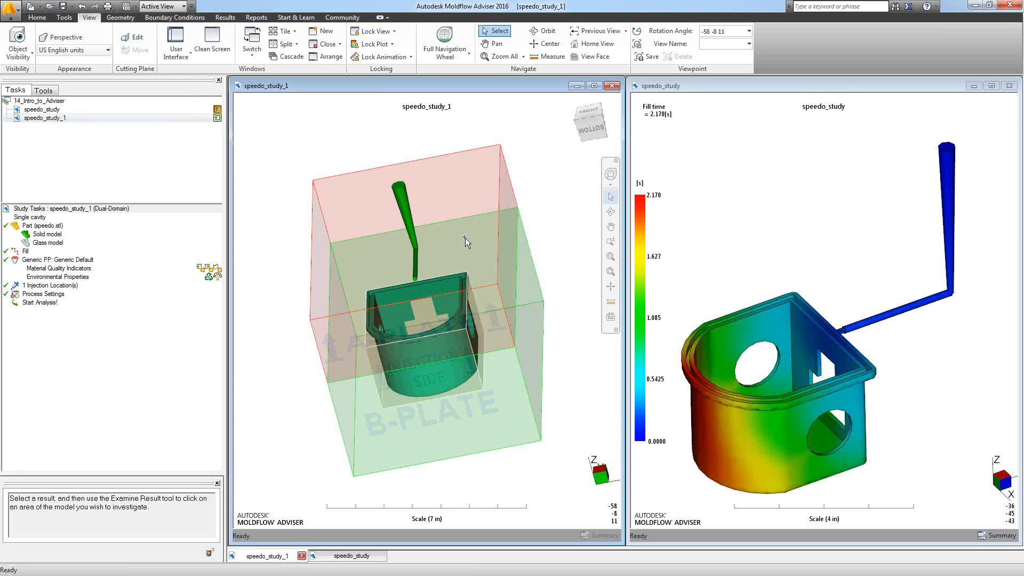
middle_drag(439, 312, 490, 313)
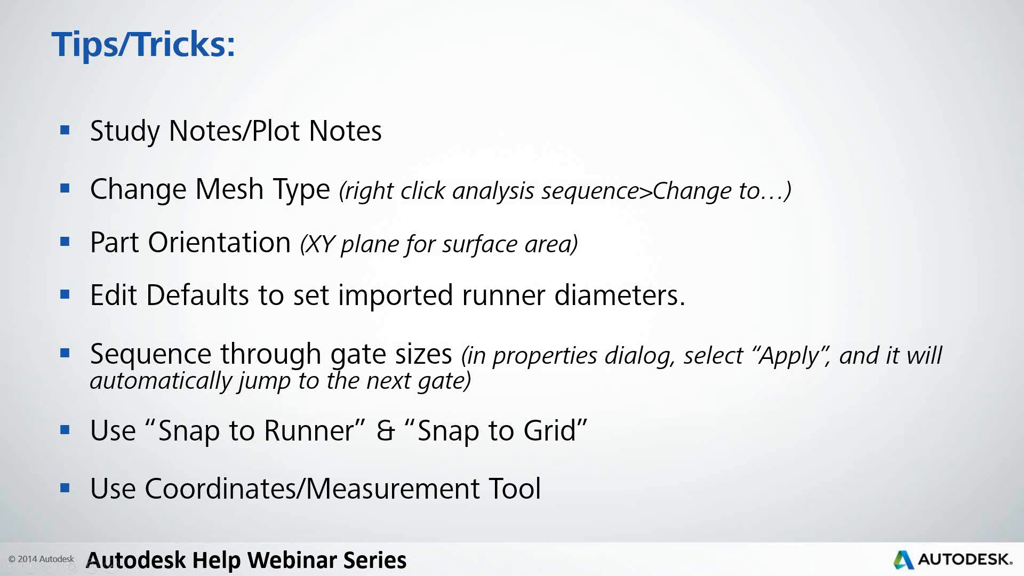
Switch back to Moldflow Adviser, check the diameter setting in the default runner properties for a cold circular runner, and close the properties
key(alt+Tab)
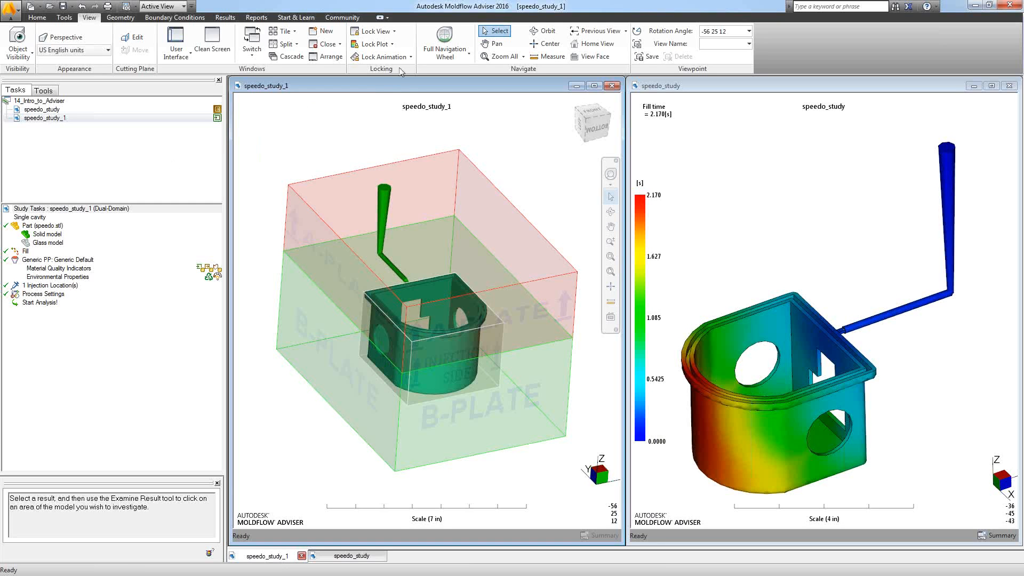
click(114, 19)
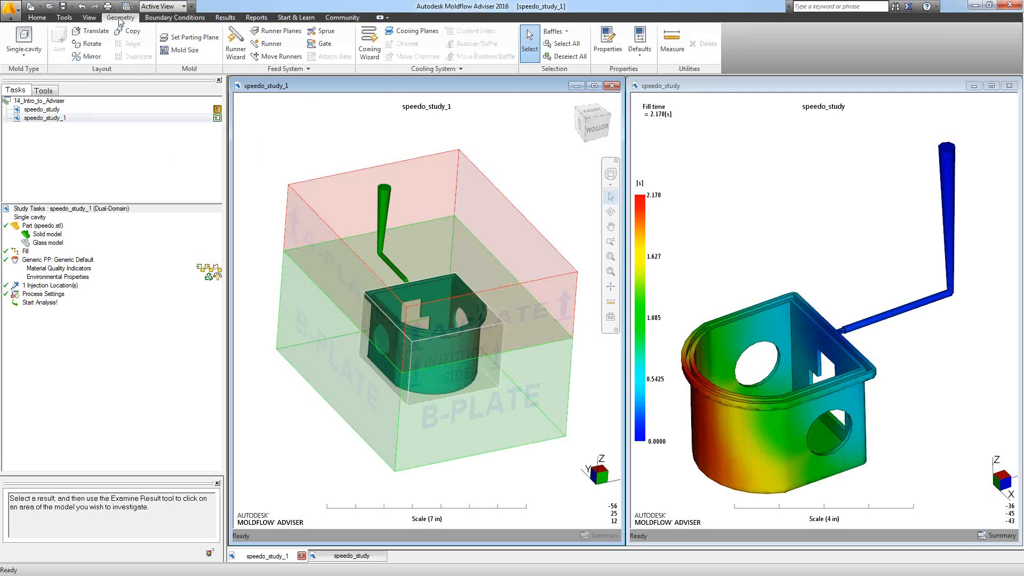
click(644, 53)
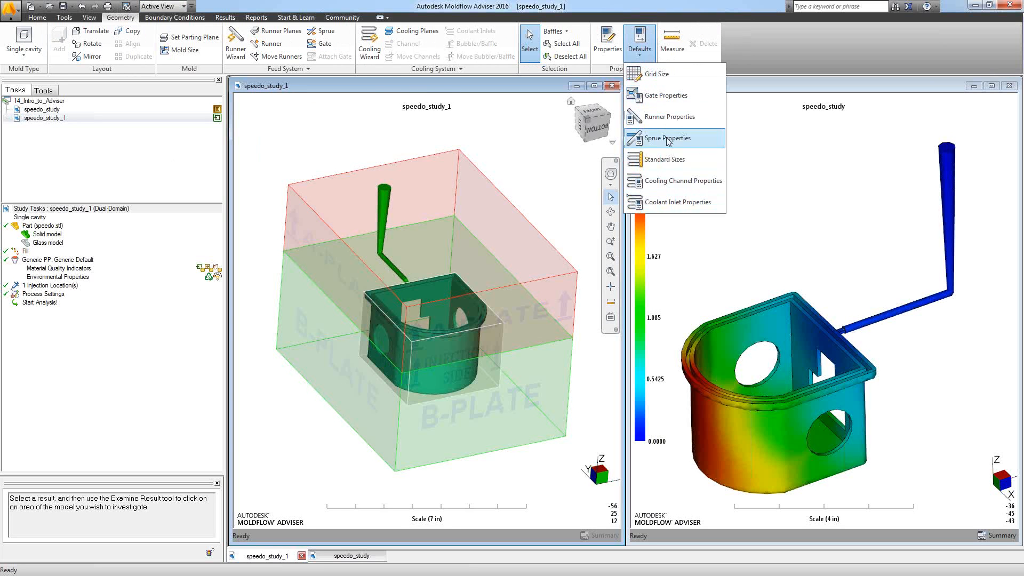
click(690, 120)
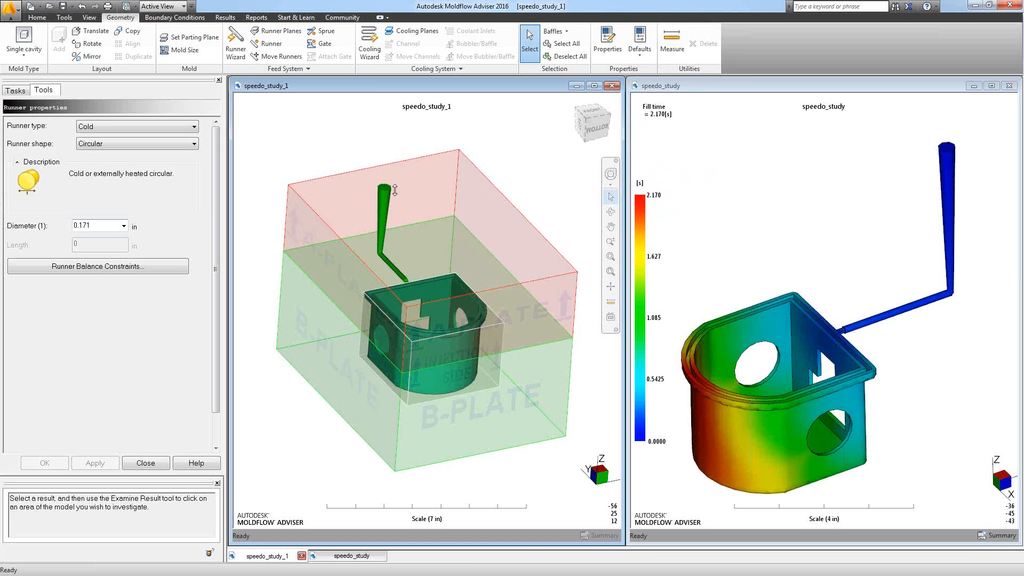
click(96, 226)
drag(96, 225, 65, 226)
click(71, 223)
click(384, 241)
click(409, 277)
click(410, 296)
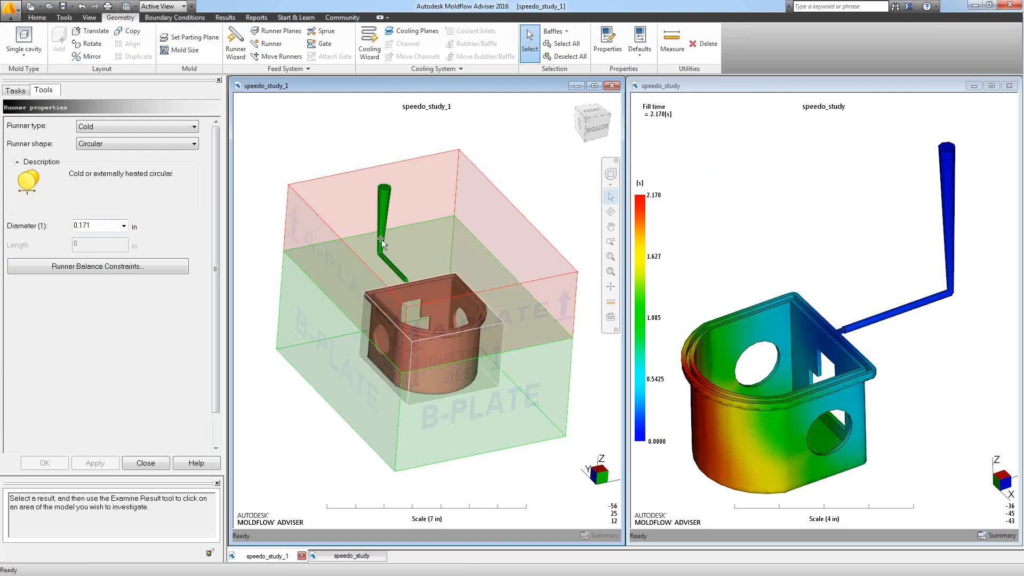
click(145, 463)
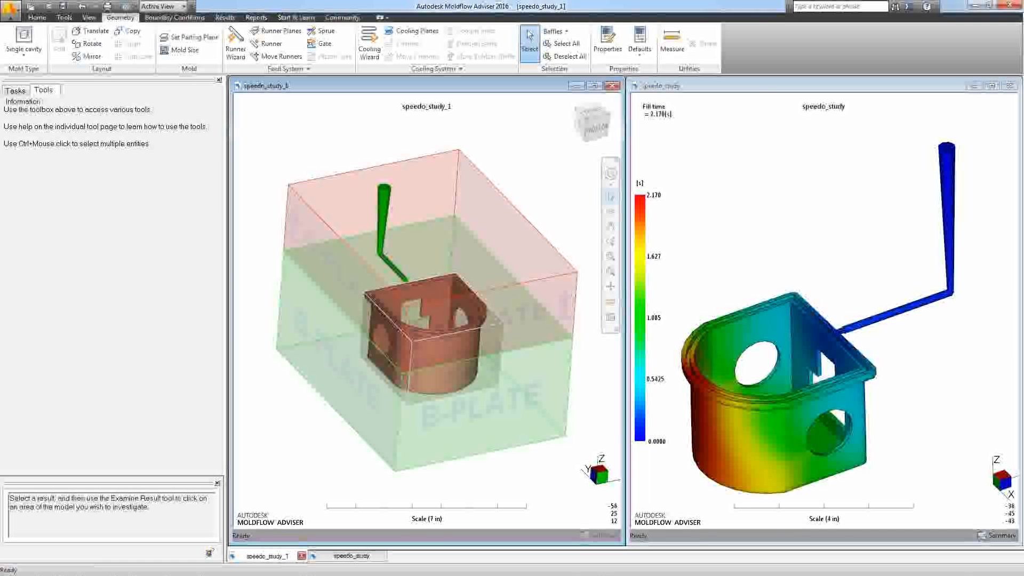
Measure the distance between the two corners of the part's straight upper edge in speedo_study_1, and close the measurements
click(611, 302)
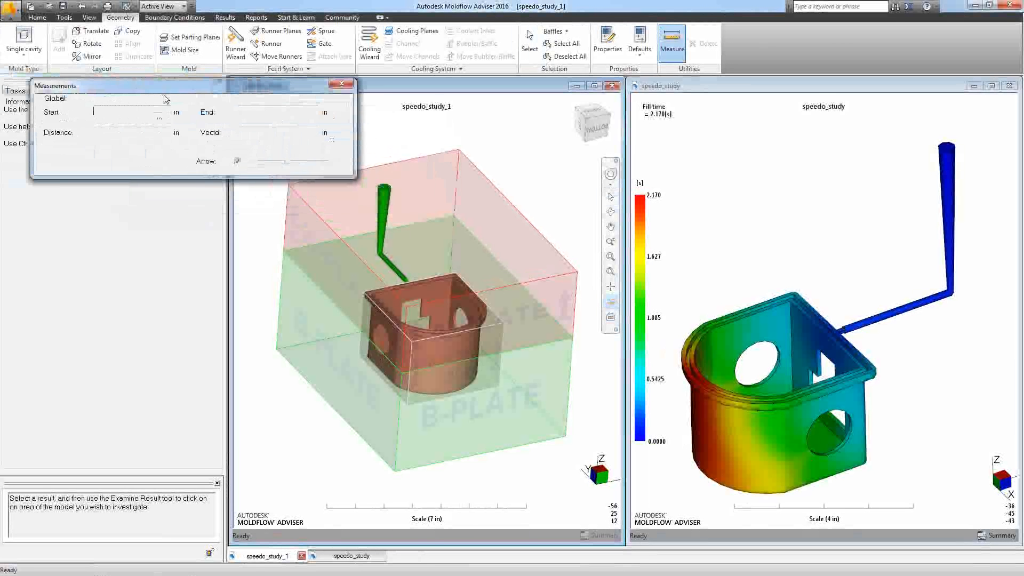
click(368, 295)
click(451, 275)
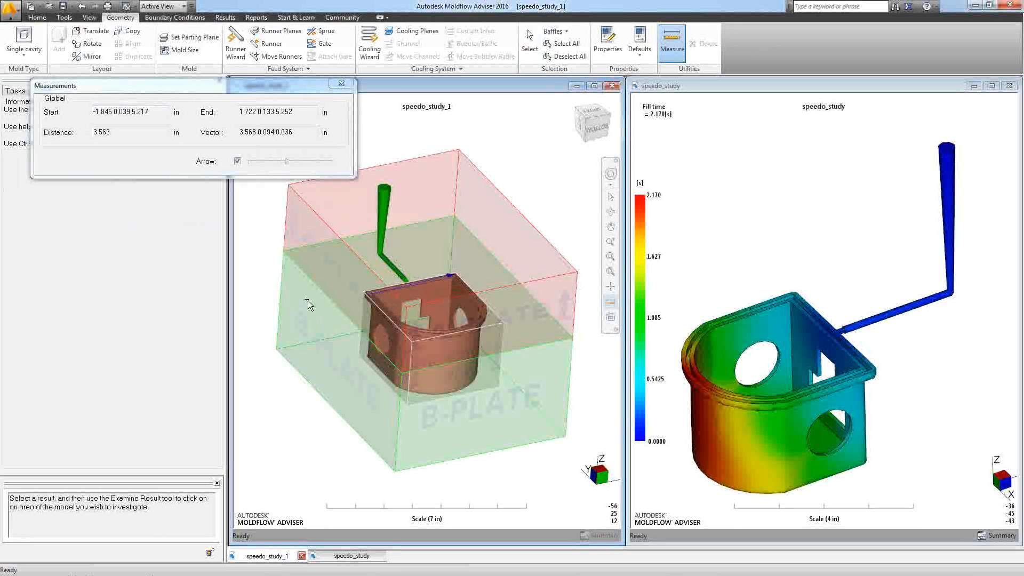
drag(128, 132, 81, 134)
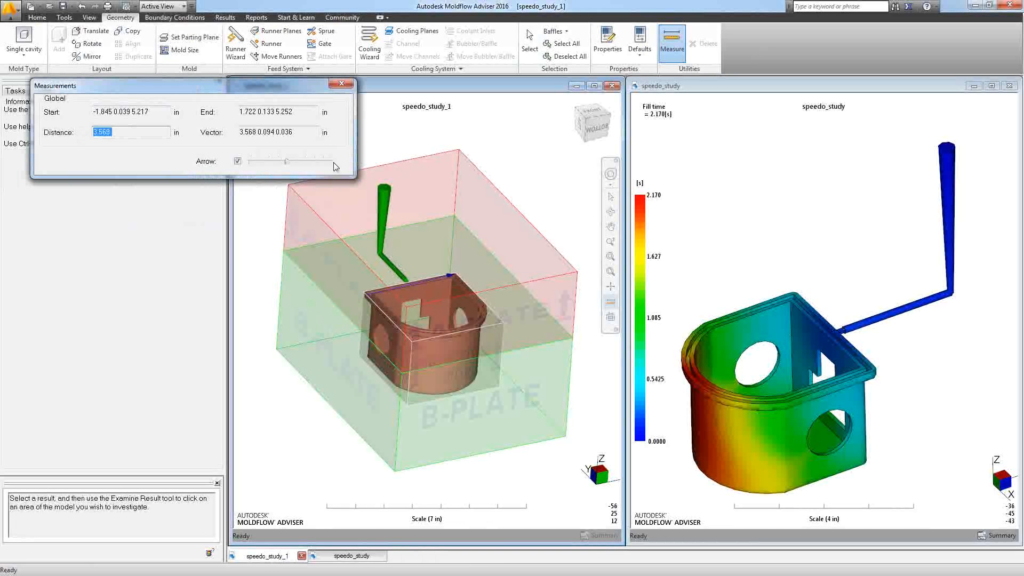
click(343, 84)
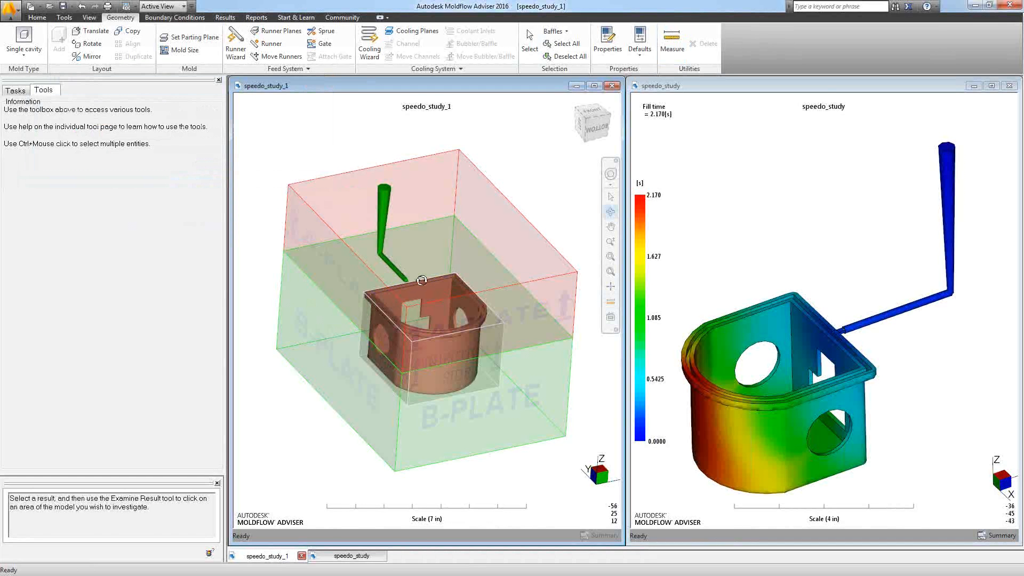
Return to the study tasks of speedo_study_1 and view its model from another angle
click(15, 92)
mouse_move(555, 438)
mouse_down()
mouse_move(593, 448)
mouse_move(566, 426)
mouse_up()
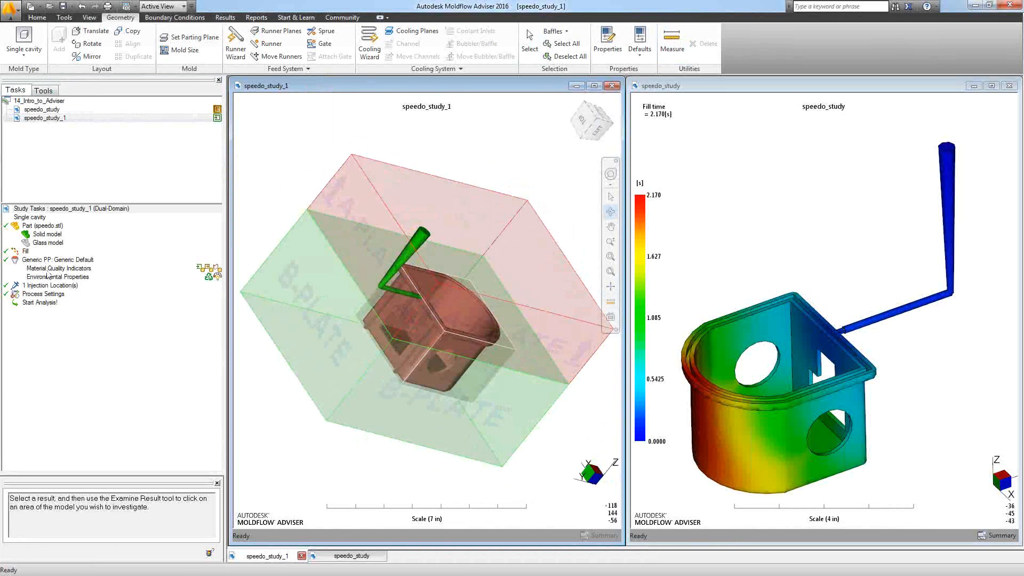